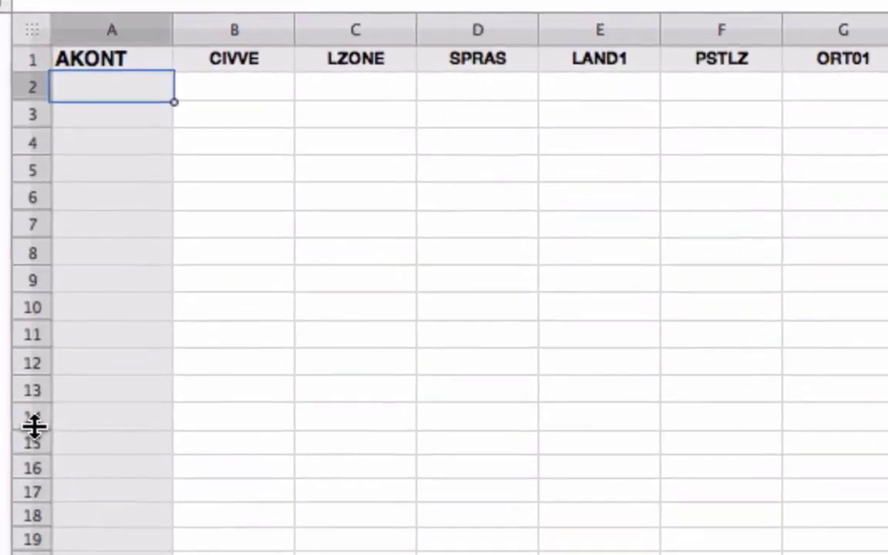
# Enter 140000, X and 00000001 in cells A2 through C2.
pyautogui.write('140000')
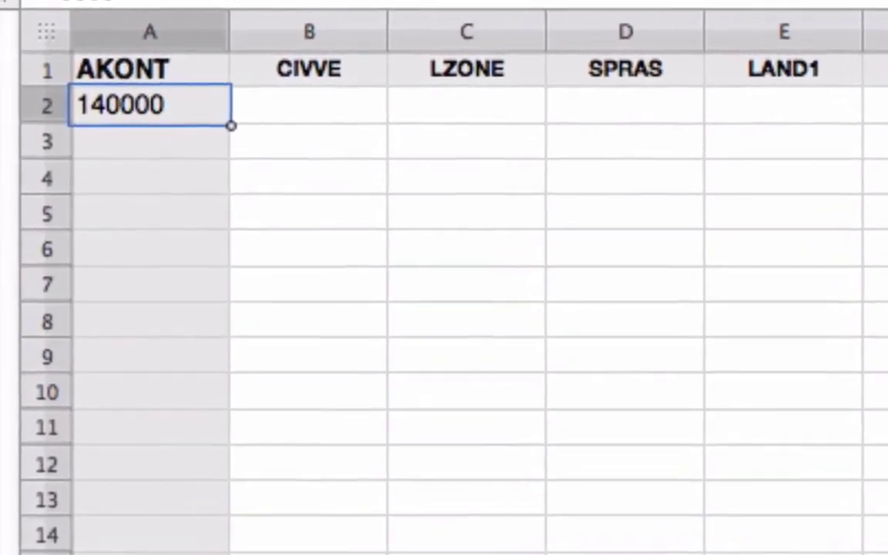
pyautogui.press('Tab')
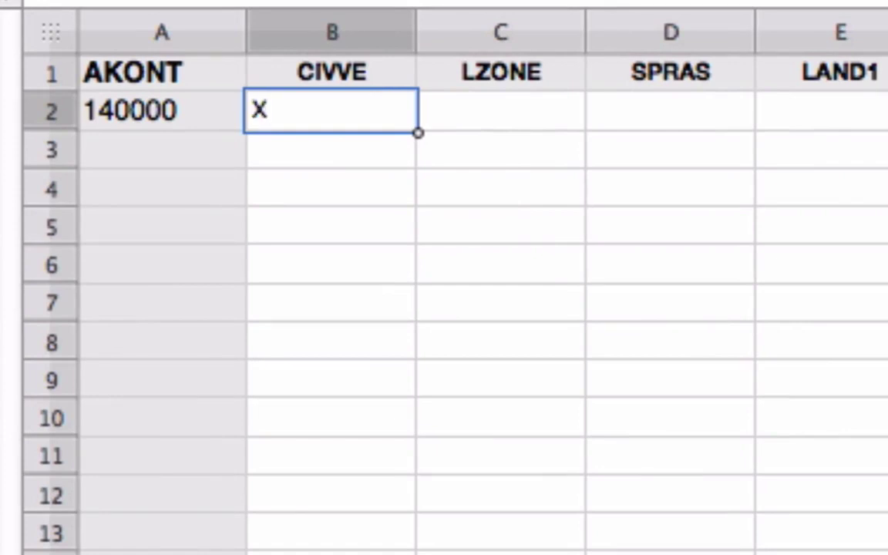
pyautogui.write('X')
pyautogui.press('Tab')
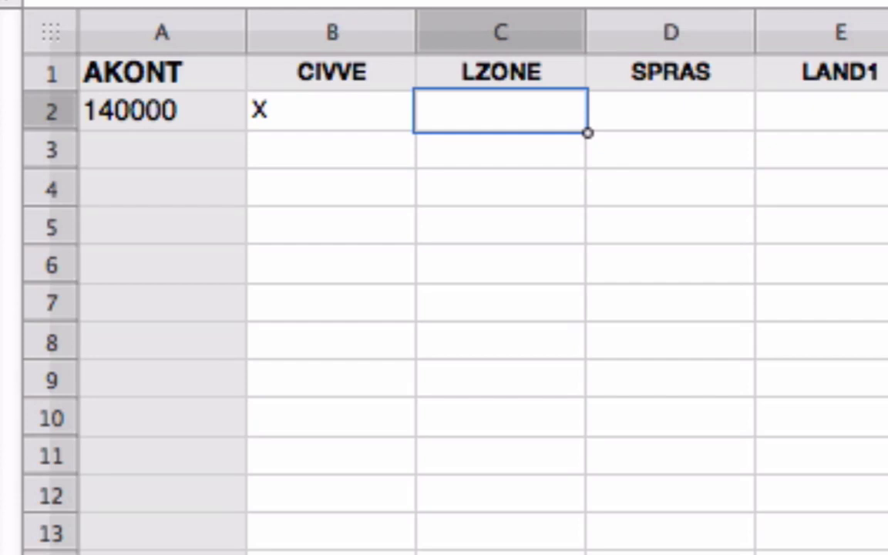
pyautogui.write('0000')
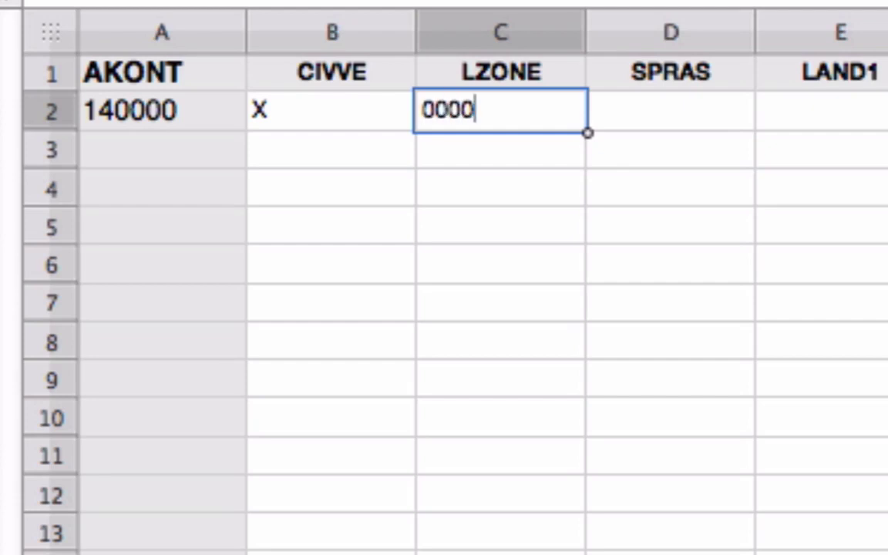
pyautogui.write('0001')
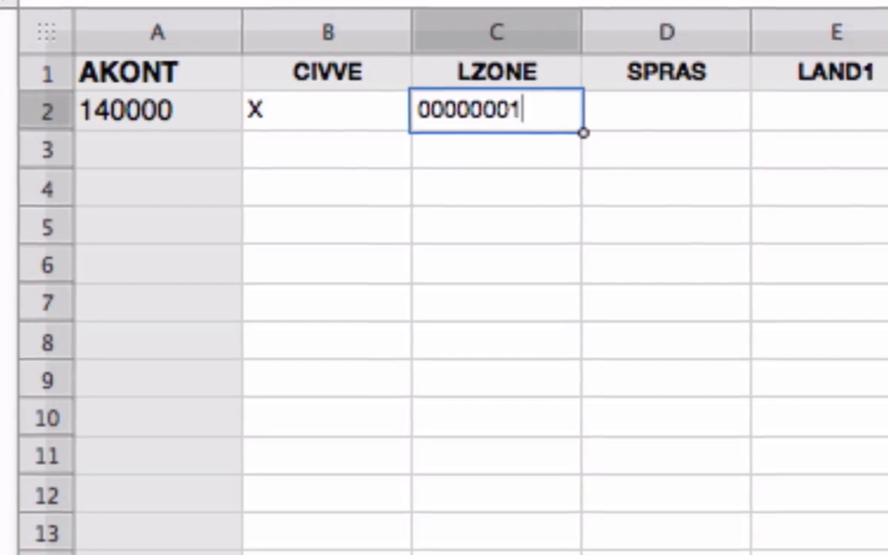
pyautogui.press('Tab')
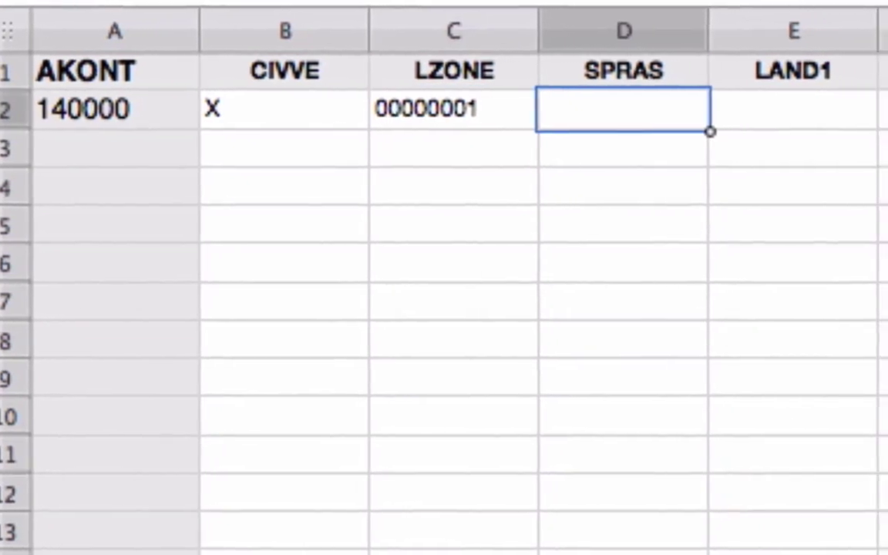
# Enter EN, US and postal code 08810 in D2–F2, then start editing G2.
pyautogui.write('EN')
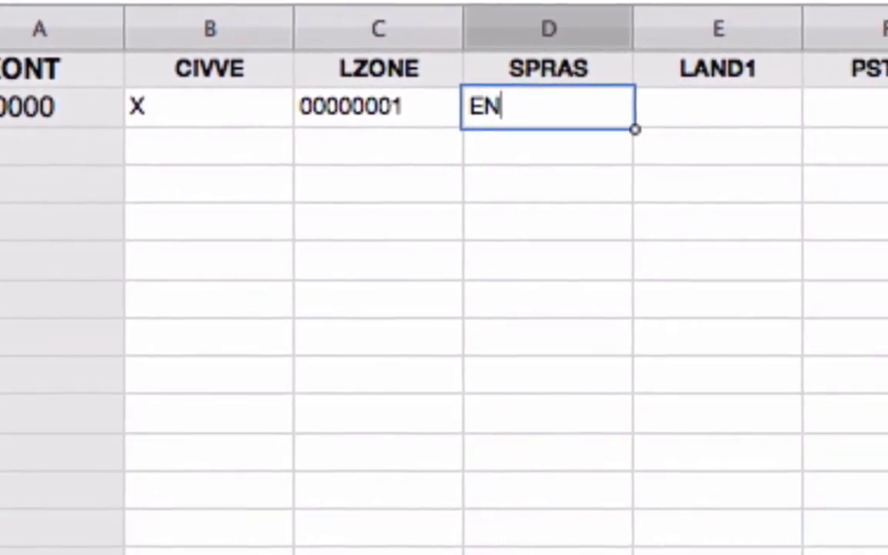
pyautogui.press('Tab')
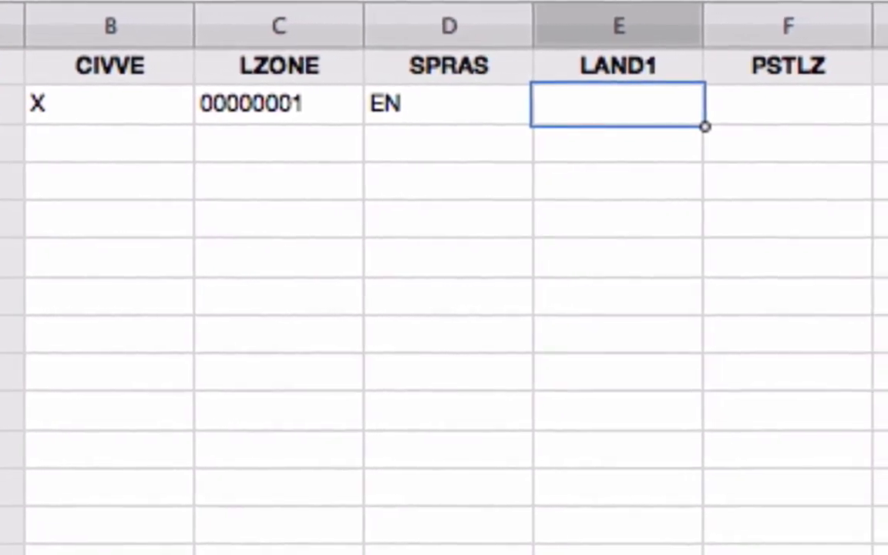
pyautogui.write('US')
pyautogui.press('Tab')
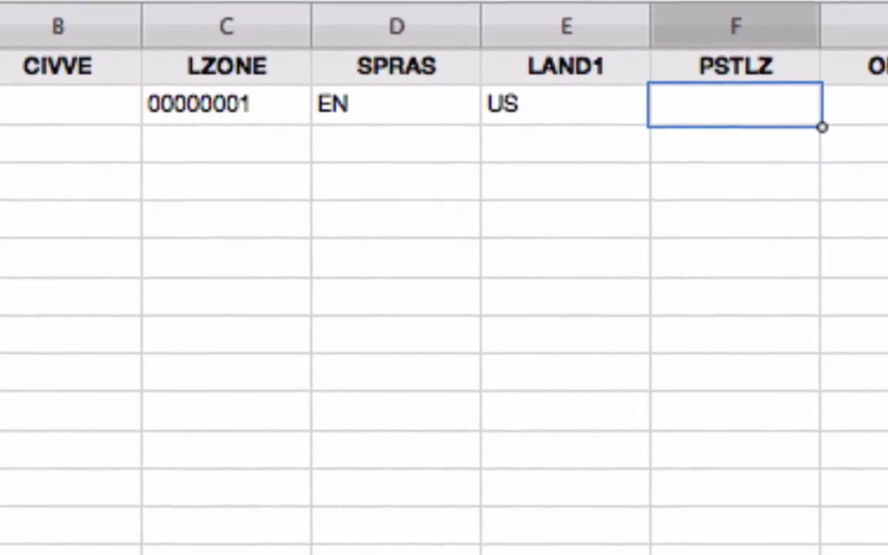
pyautogui.write('088')
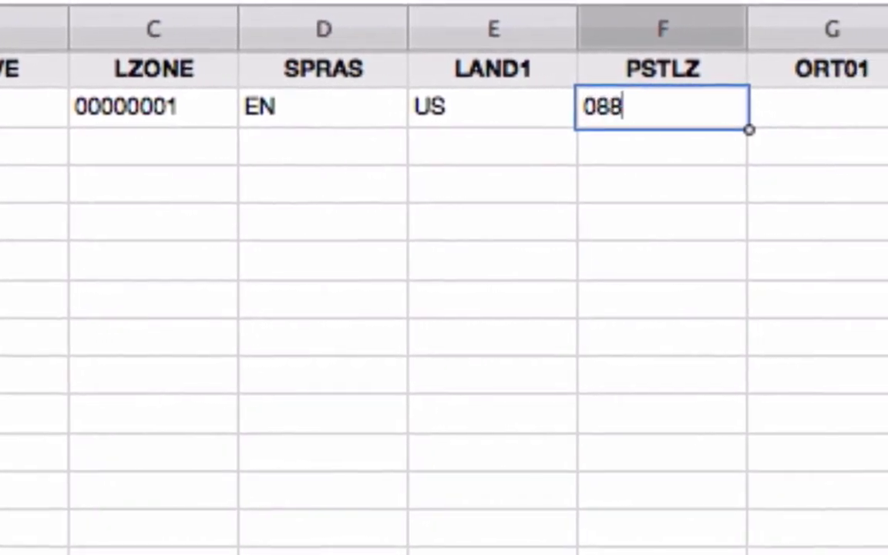
pyautogui.write('10')
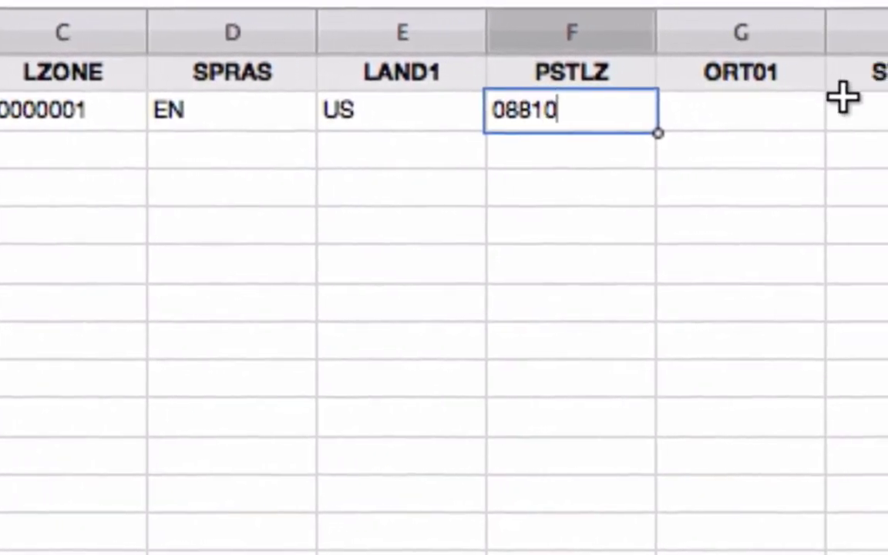
pyautogui.click(737, 104)
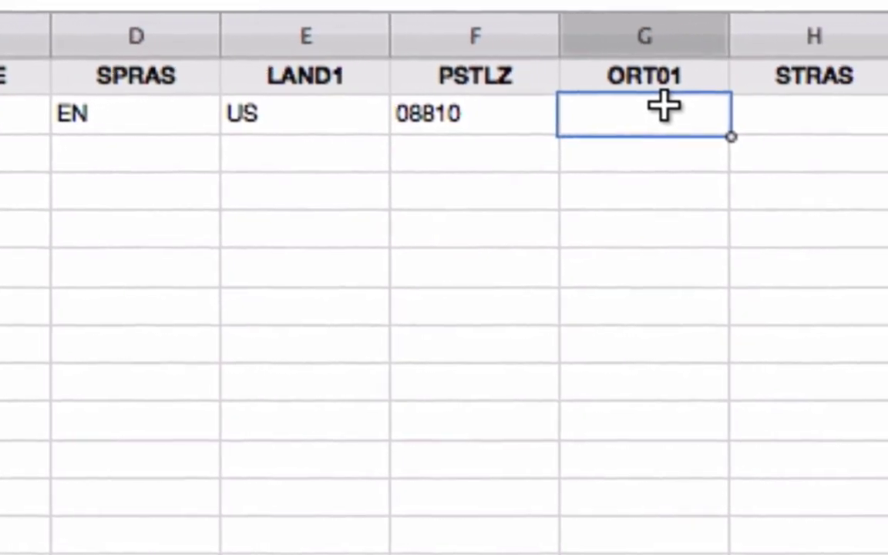
pyautogui.hotkey('ctrl', 'u')
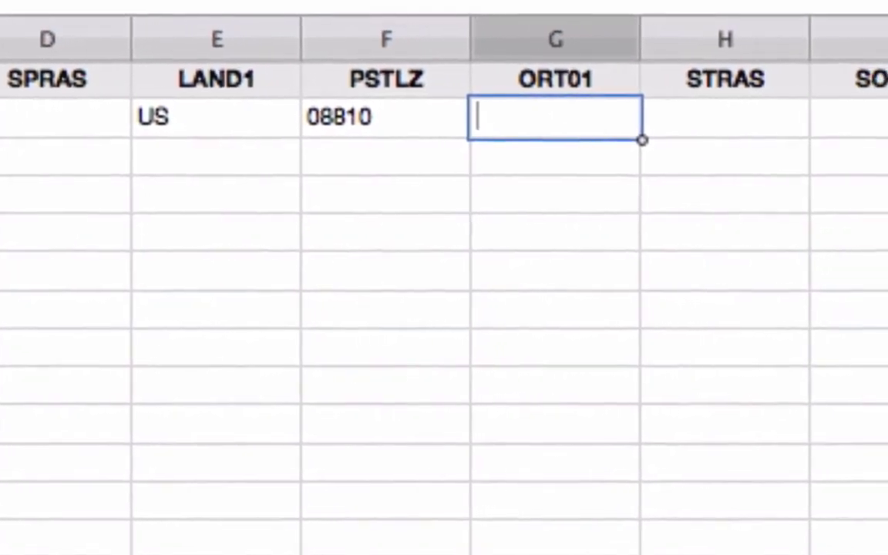
# Enter city Miami, street 100 Jefferson Dr and sort term Target in G2–I2.
pyautogui.write('Miami')
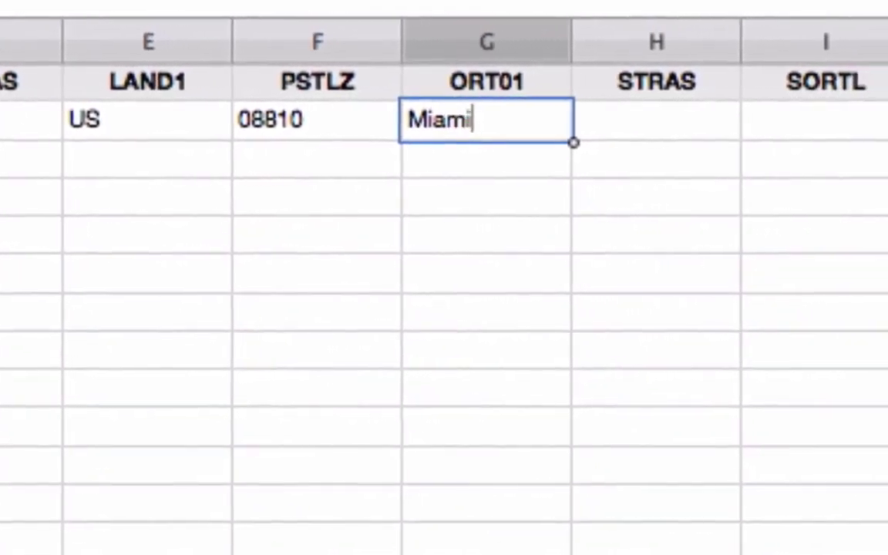
pyautogui.press('Tab')
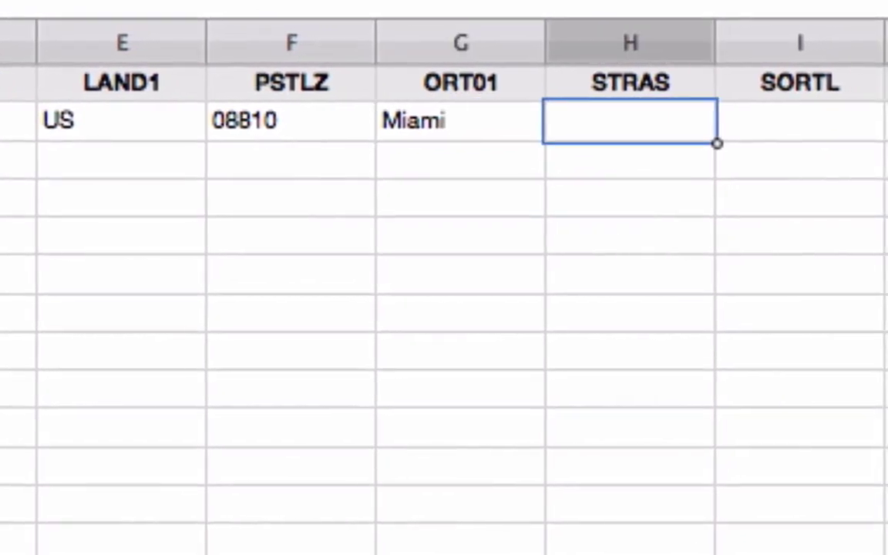
pyautogui.write('100 Je')
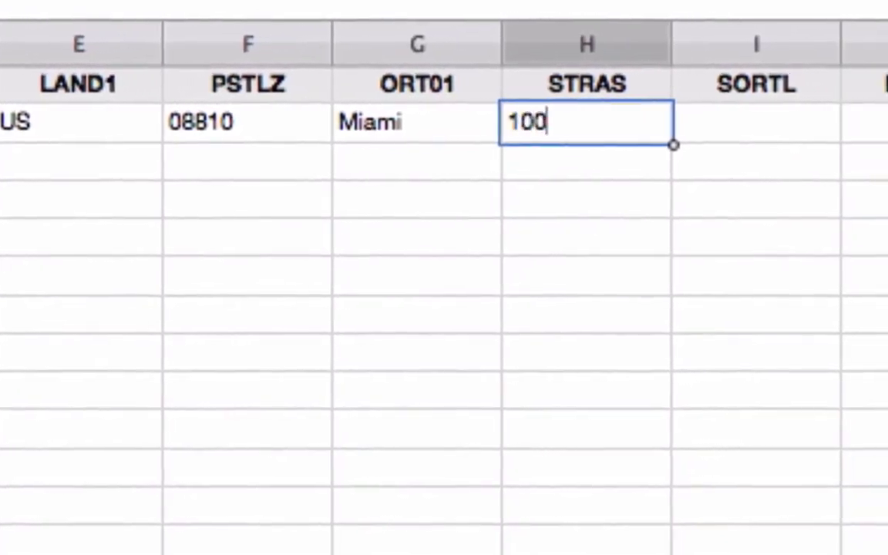
pyautogui.write('fferson Dr')
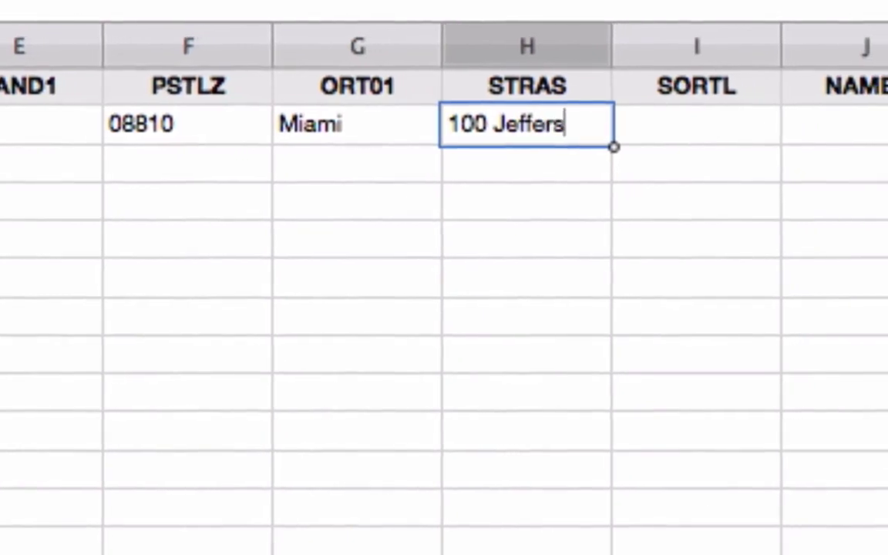
pyautogui.press('Tab')
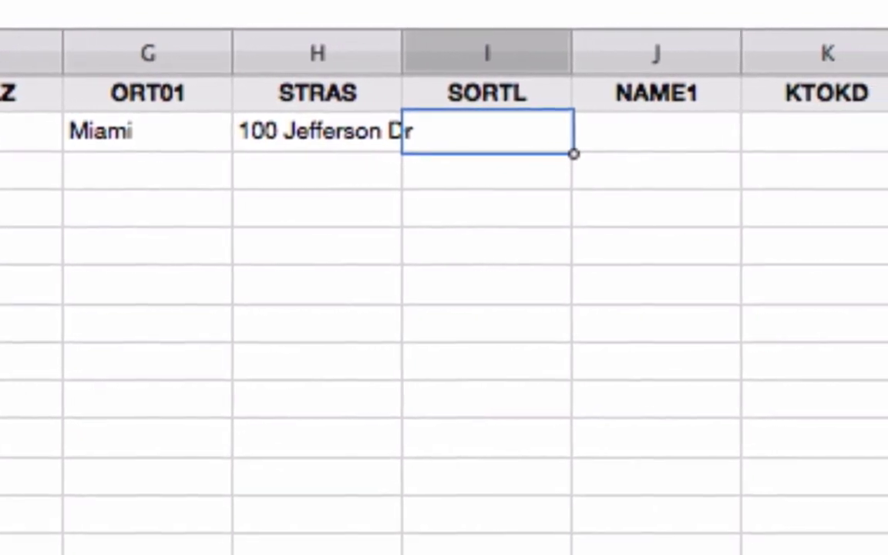
pyautogui.write('Target')
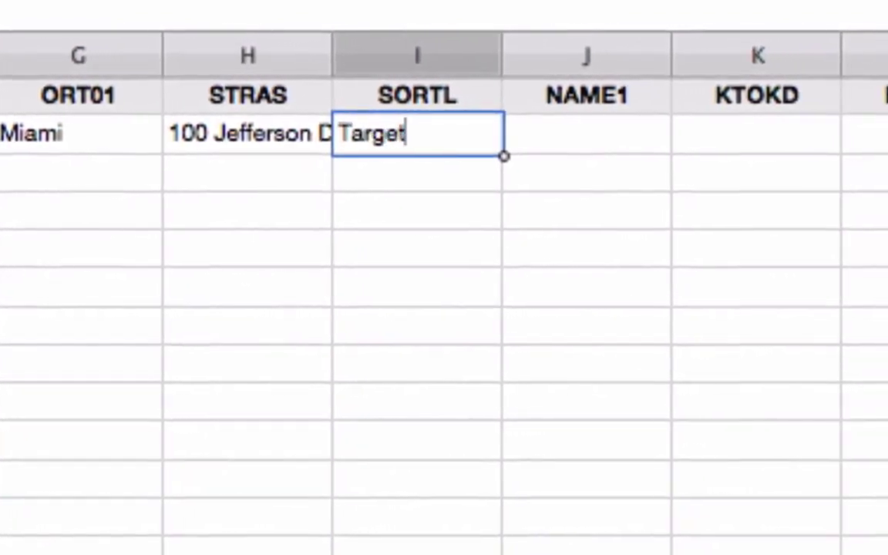
pyautogui.press('Tab')
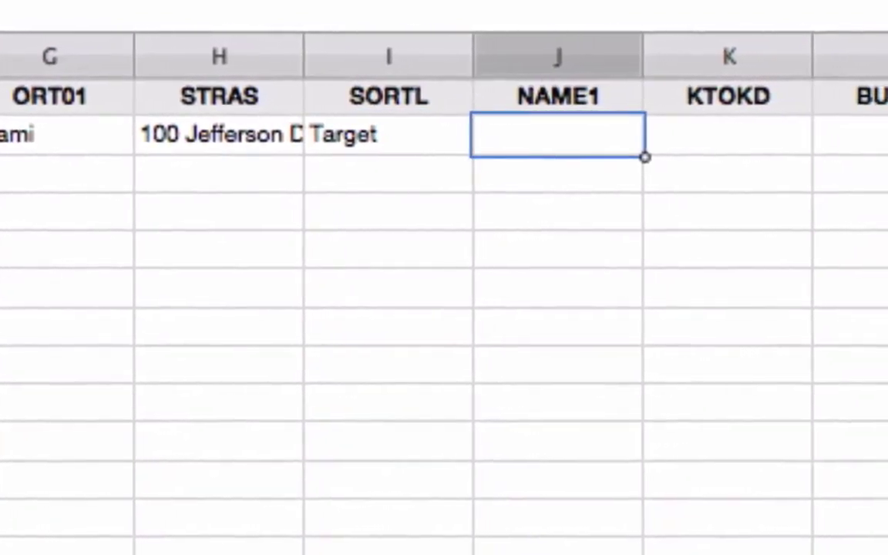
# Enter name Target Inc, account group 0001 and company code 1000 in J2–L2.
pyautogui.write('Target Inc')
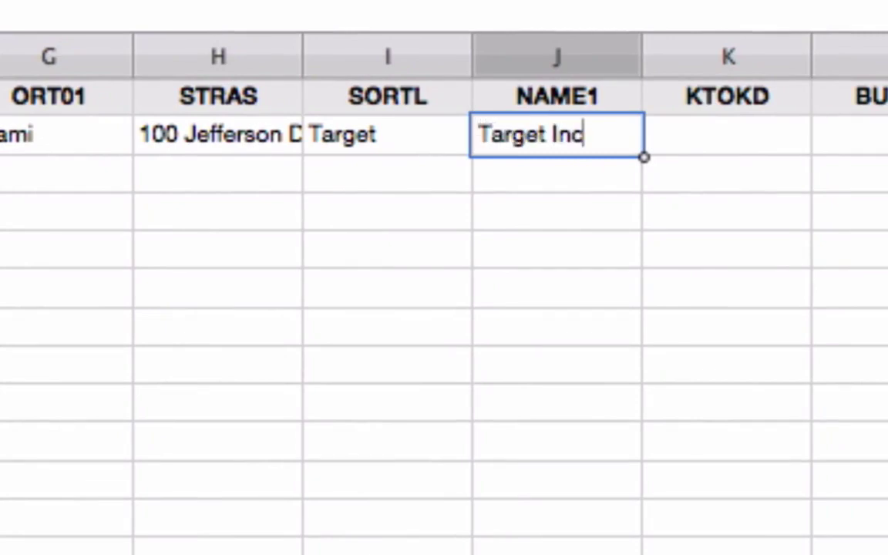
pyautogui.press('Tab')
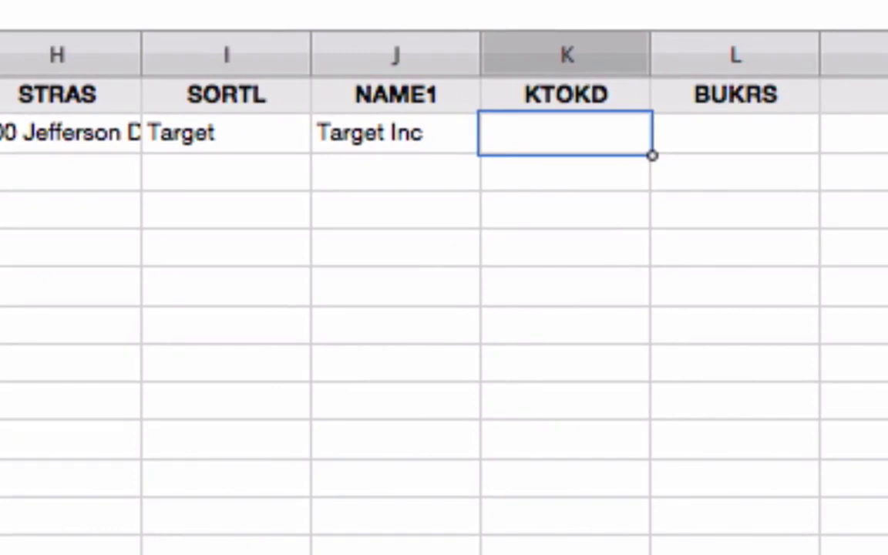
pyautogui.write('000')
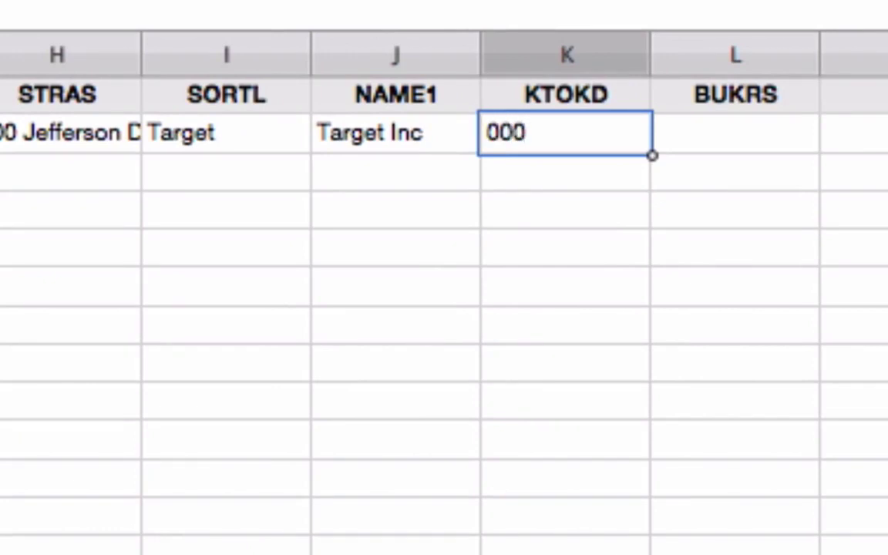
pyautogui.write('1')
pyautogui.press('Tab')
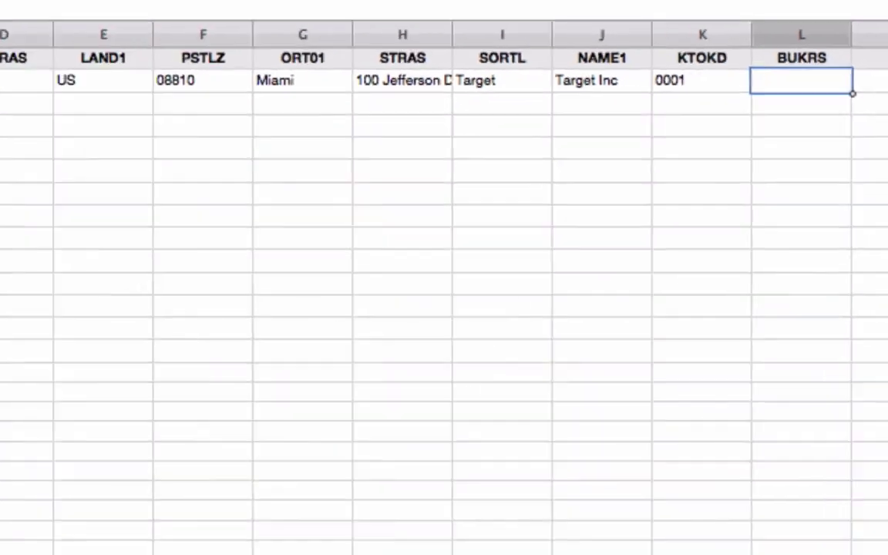
pyautogui.write('1000')
pyautogui.press('Return')
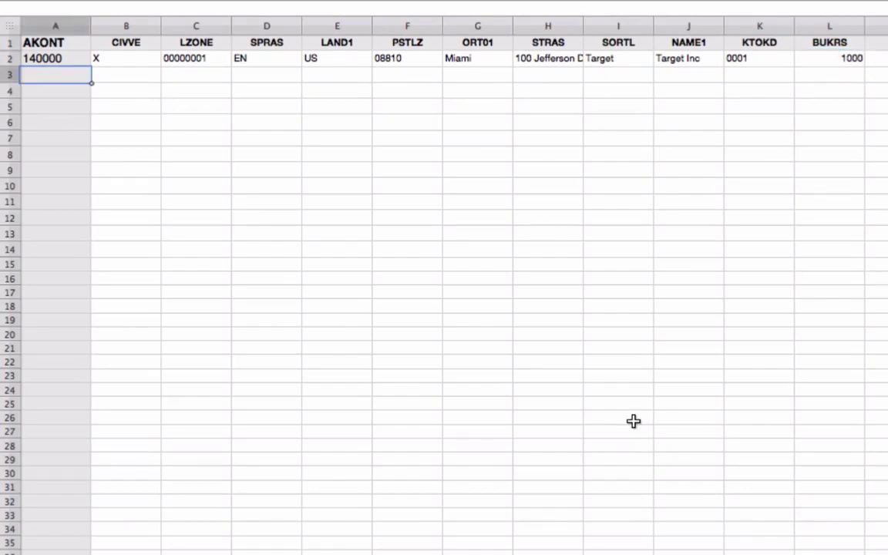
# Fill A3–E3 with 140000, X, 00000001, EN and US for the second customer.
pyautogui.write('140000')
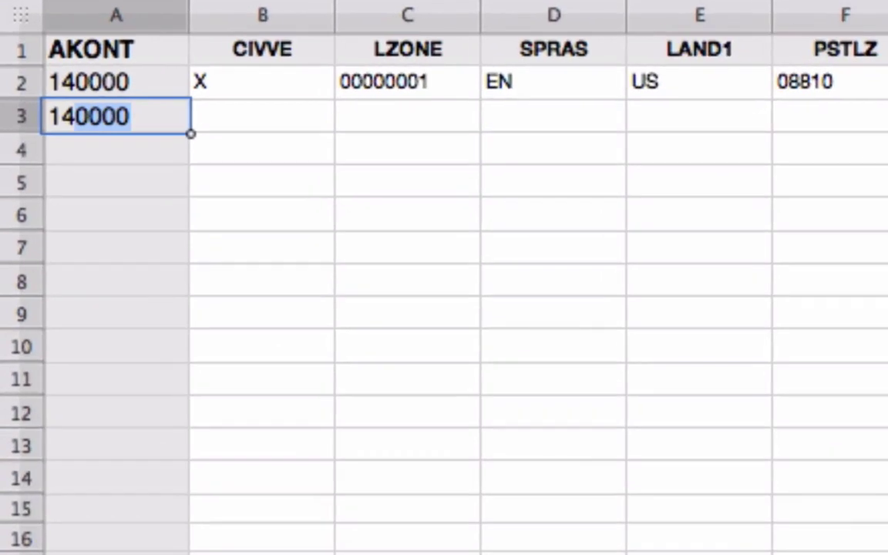
pyautogui.press('Tab')
pyautogui.write('X')
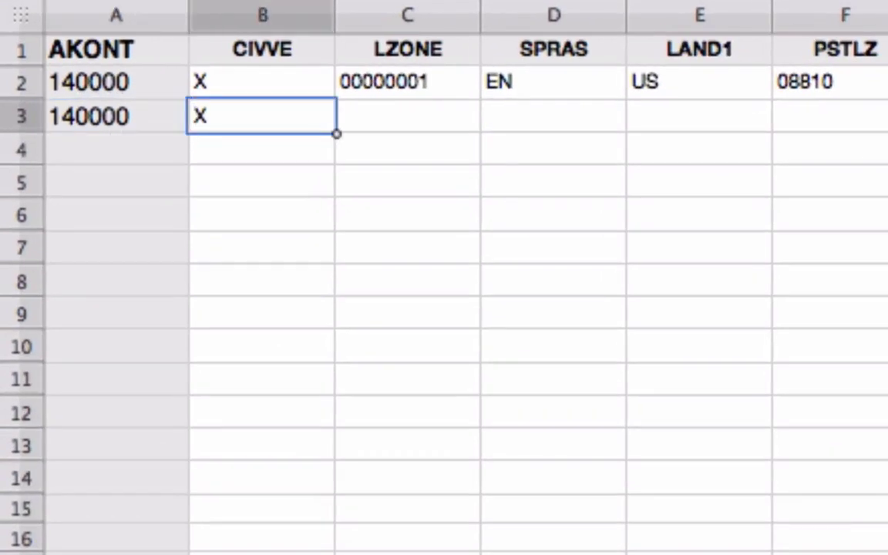
pyautogui.press('Tab')
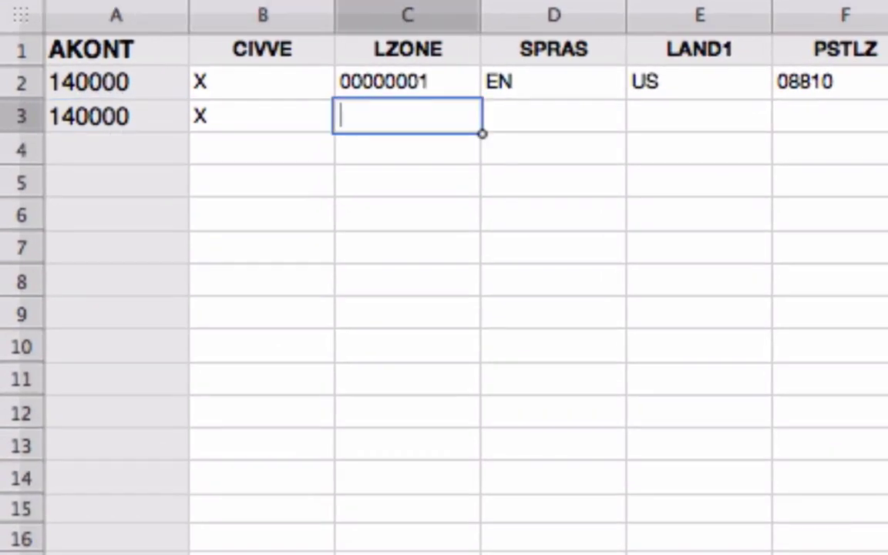
pyautogui.write('00000')
pyautogui.press('Tab')
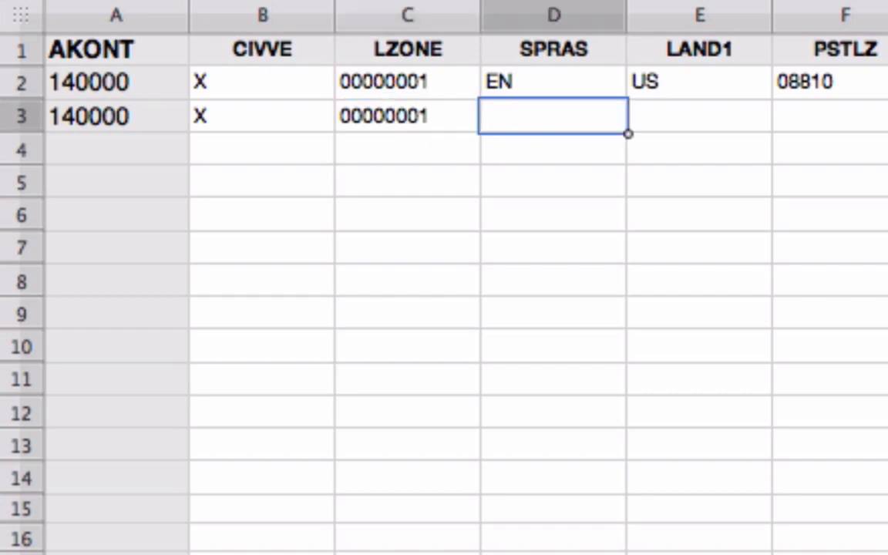
pyautogui.write('EN')
pyautogui.press('Tab')
pyautogui.write('US')
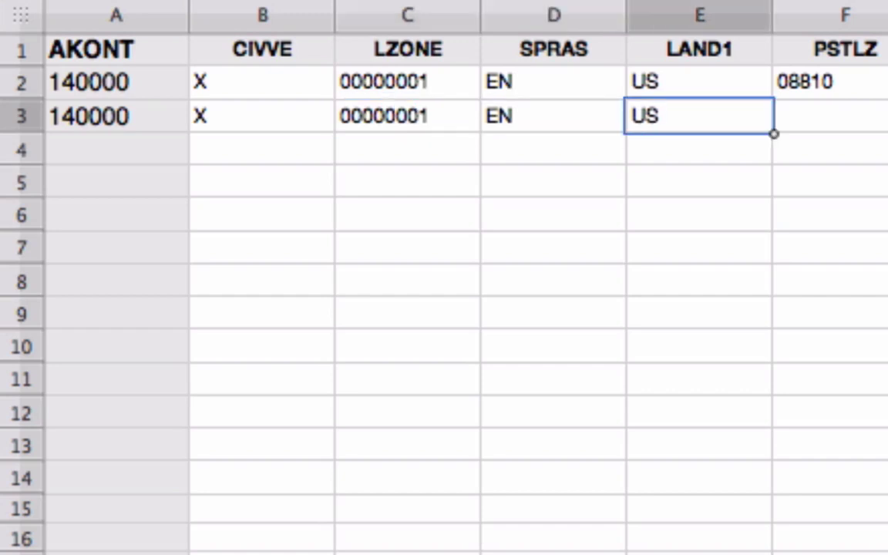
pyautogui.press('Tab')
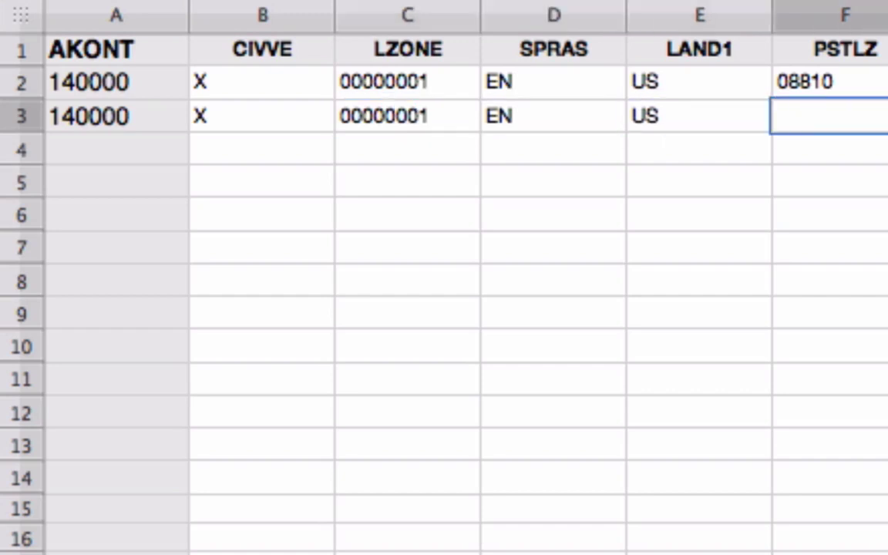
# Enter postal code 98076, city Chicago and street 100 Vanilla Ave in F3–H3.
pyautogui.write('98076')
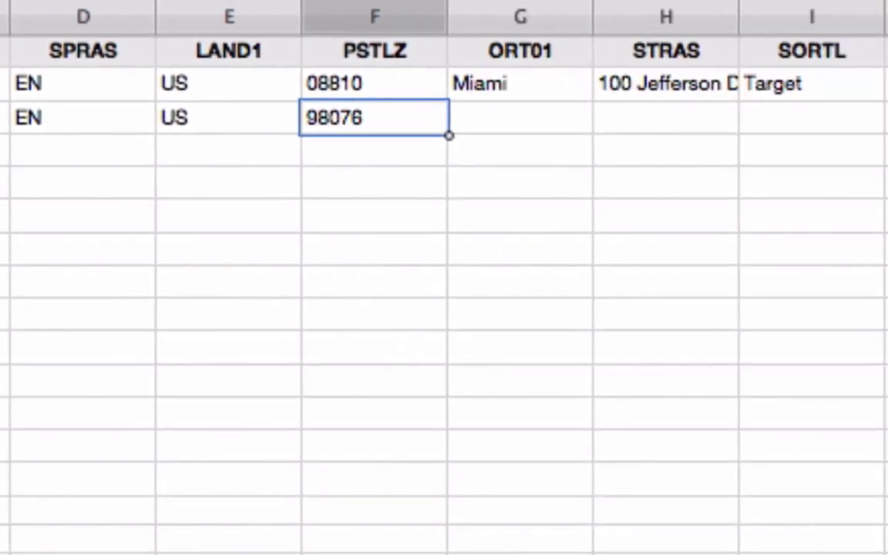
pyautogui.press('Tab')
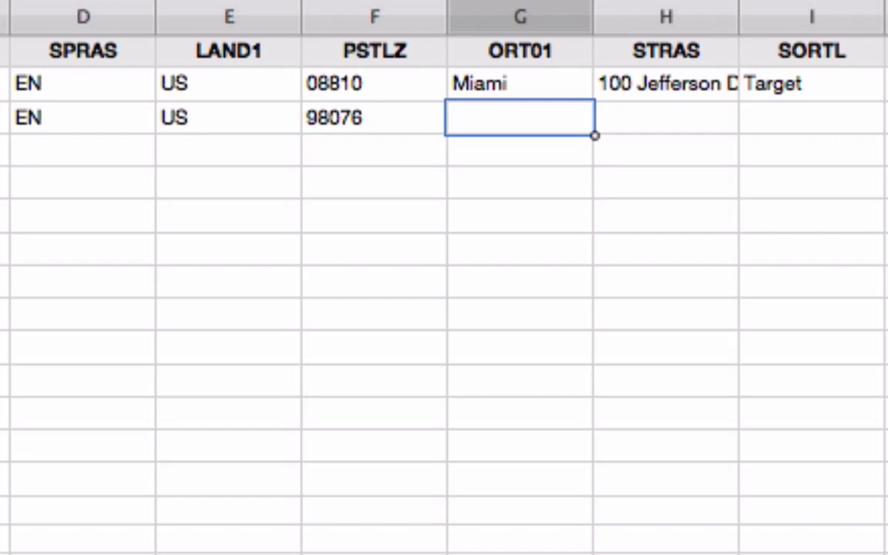
pyautogui.write('Chicago')
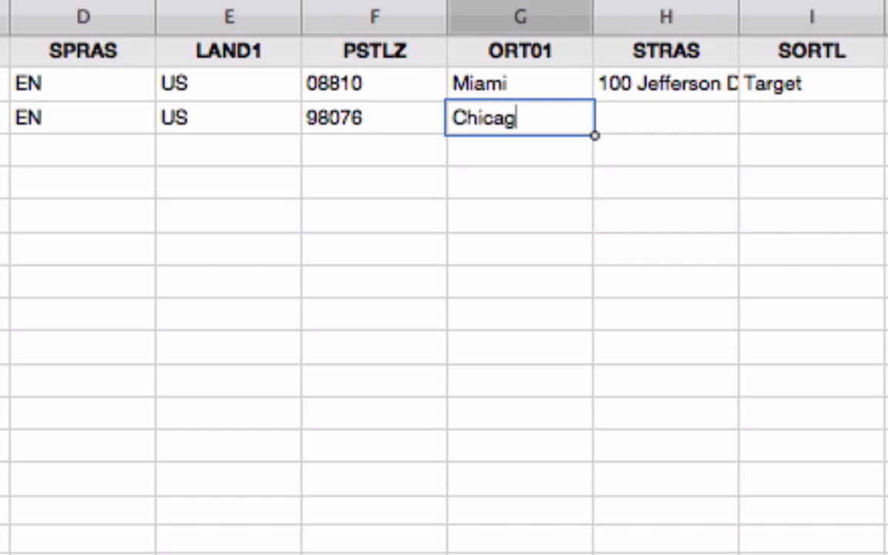
pyautogui.press('Tab')
pyautogui.write('100 Va')
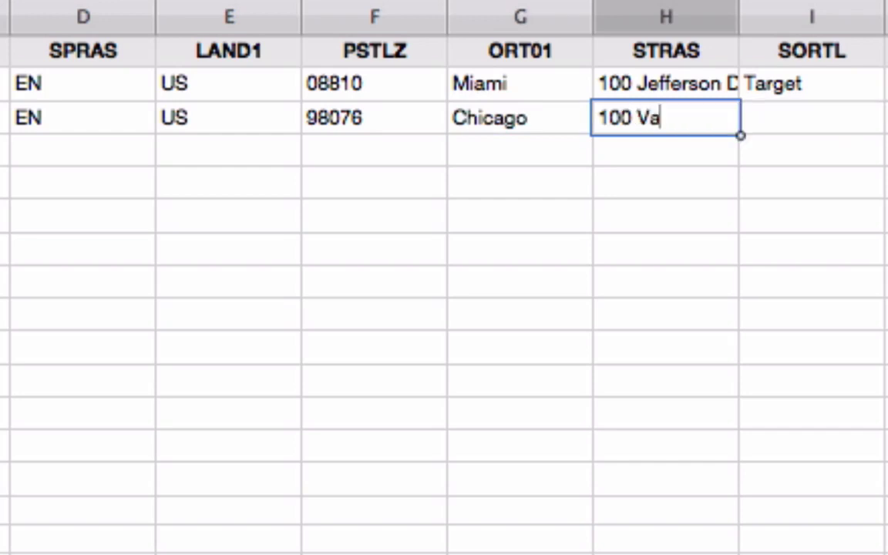
pyautogui.write('nilla Ave')
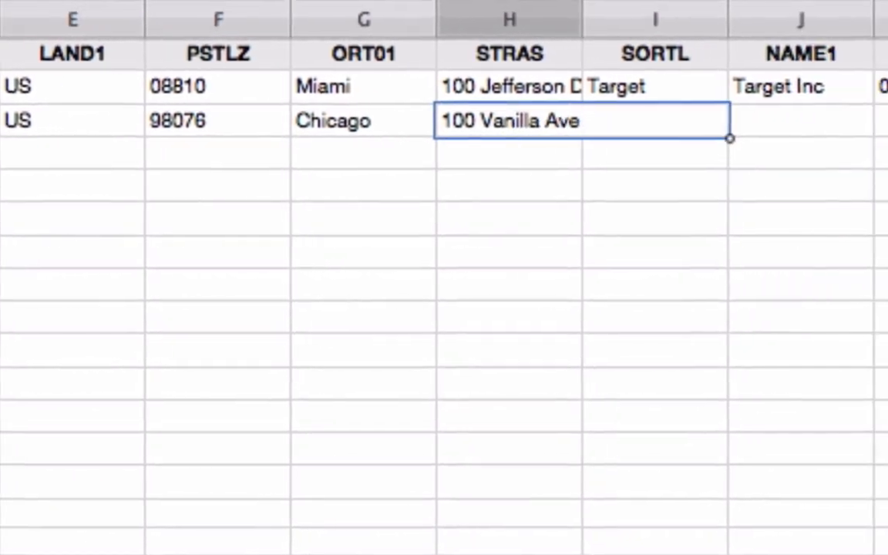
pyautogui.press('Tab')
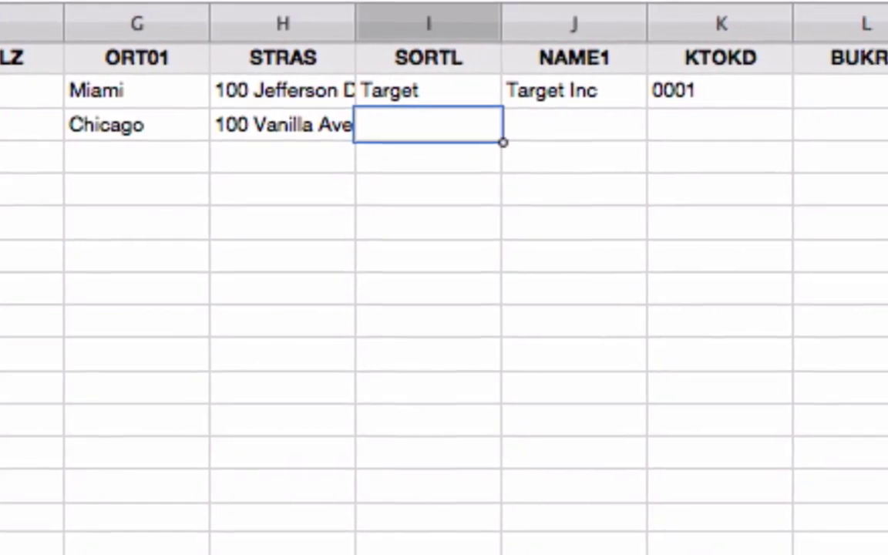
# Enter Bestbuy, Bestbuy Inc, 0001 and 1000 in I3–L3.
pyautogui.write('Bestbuy')
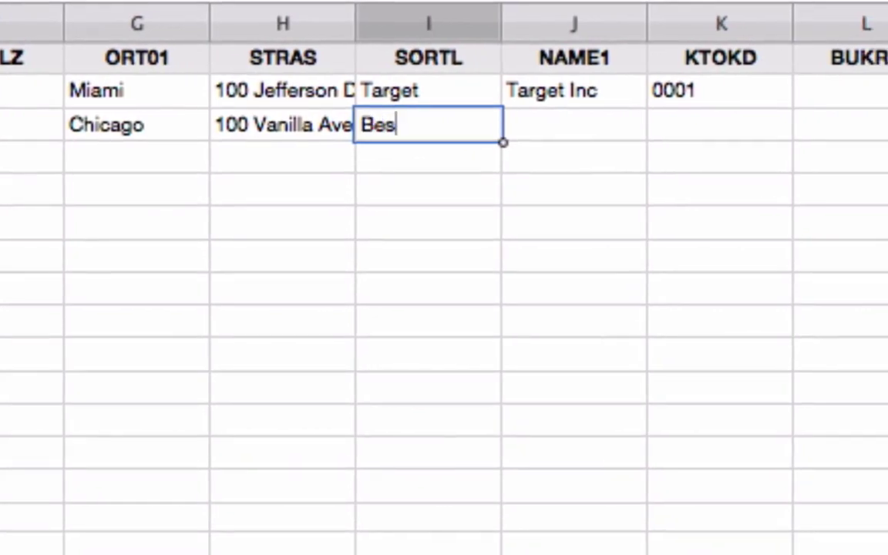
pyautogui.press('Tab')
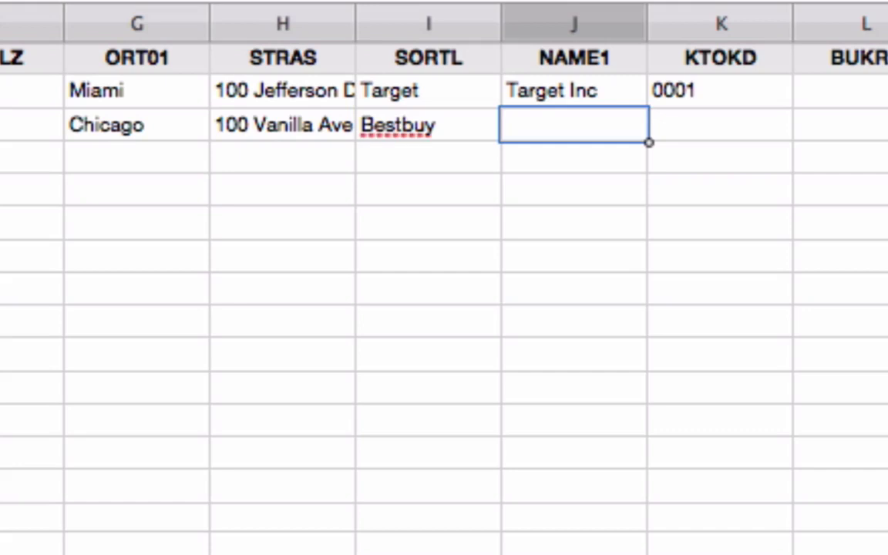
pyautogui.write('Bes')
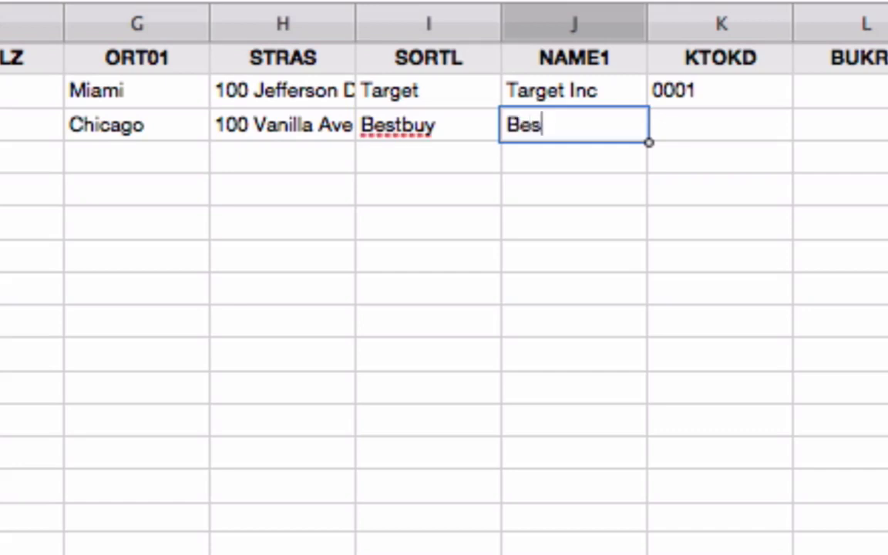
pyautogui.write('tbuy Inc')
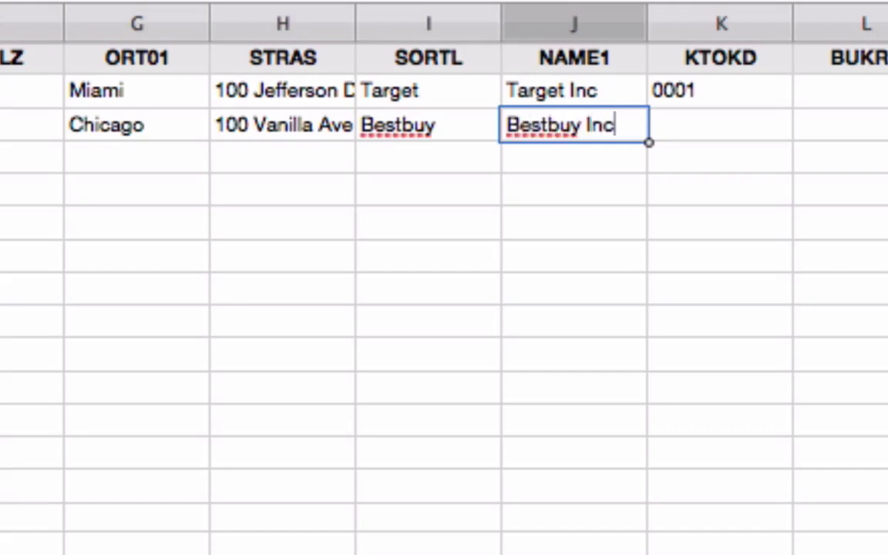
pyautogui.press('Tab')
pyautogui.write('0001')
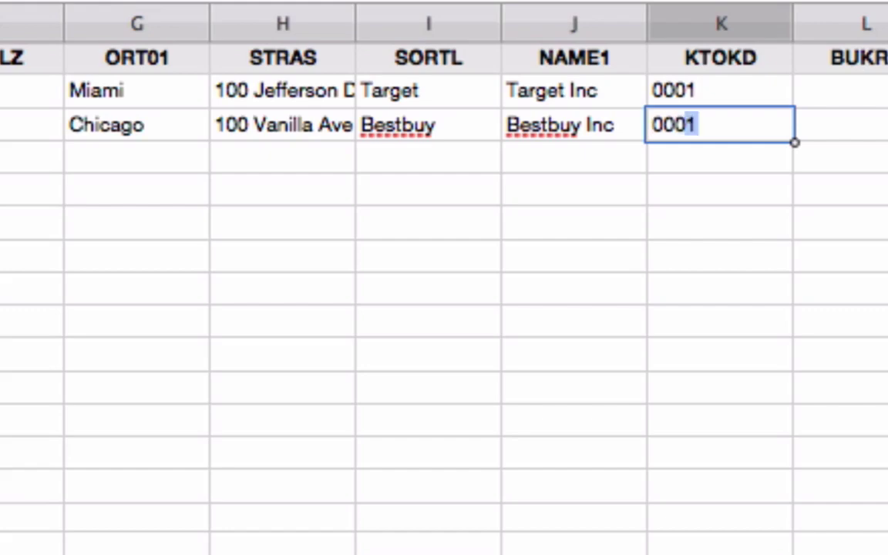
pyautogui.press('Tab')
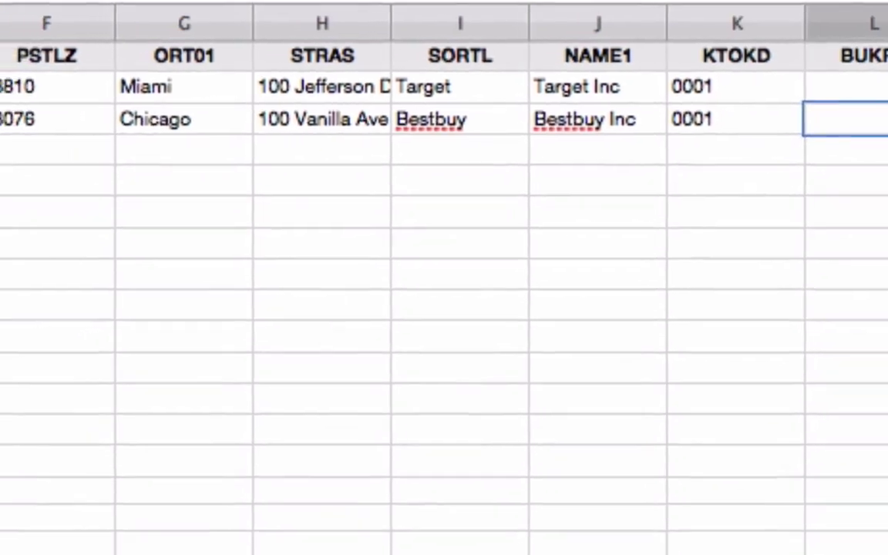
pyautogui.write('1000')
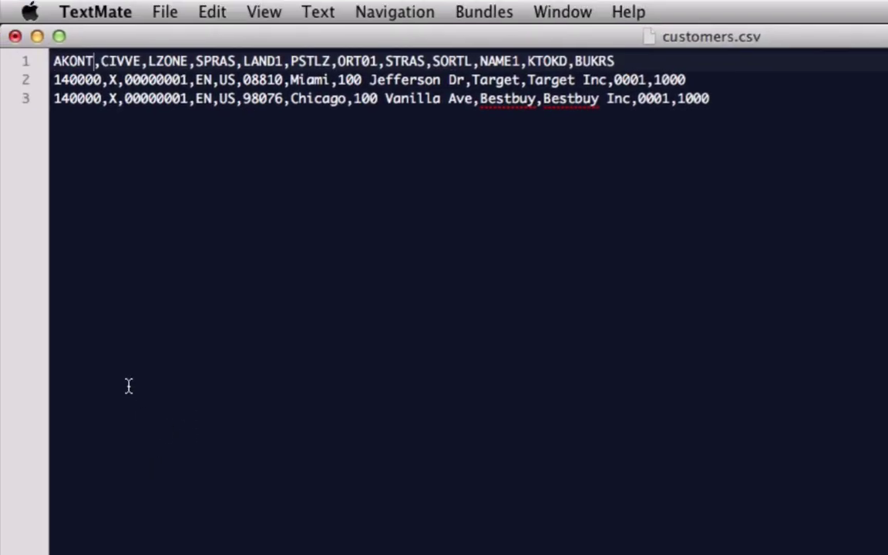
# Highlight the header line, then the two customer data lines of customers.csv in TextMate.
pyautogui.click(777, 197)
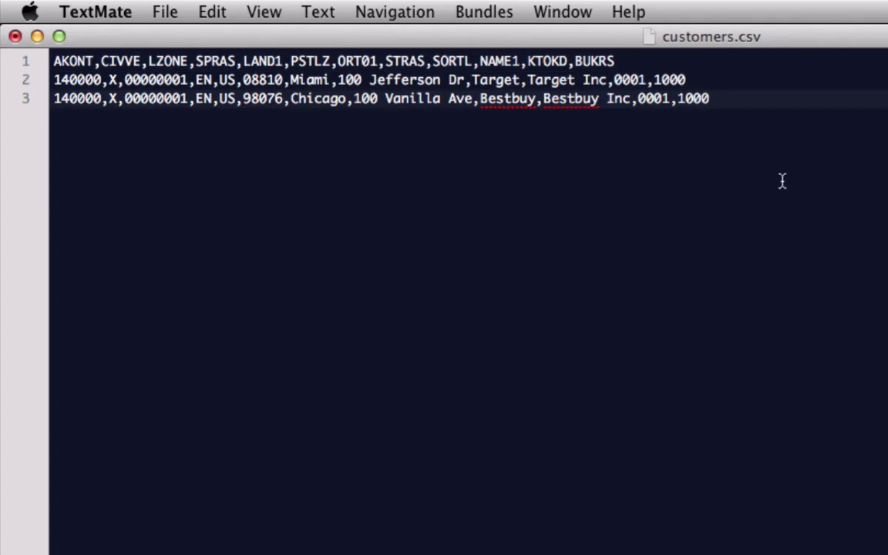
pyautogui.moveTo(635, 61); pyautogui.dragTo(45, 51)
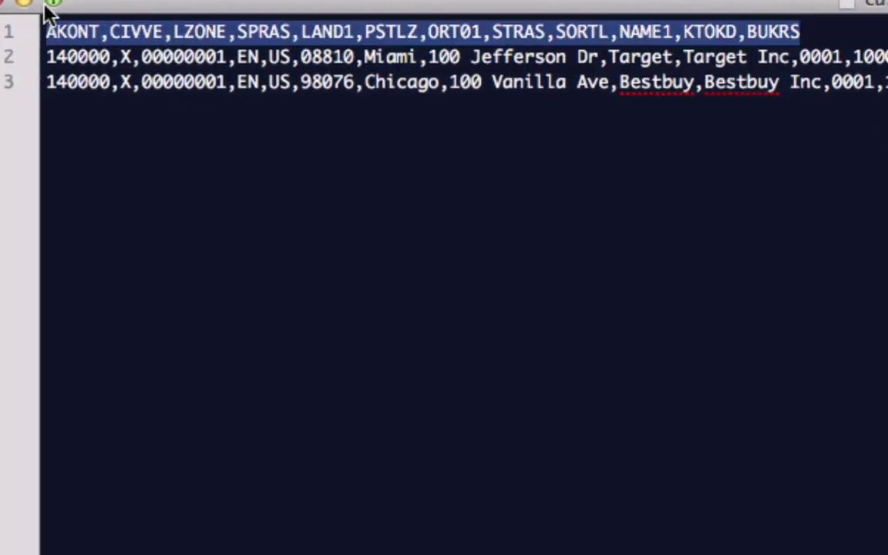
pyautogui.moveTo(617, 116); pyautogui.dragTo(43, 60)
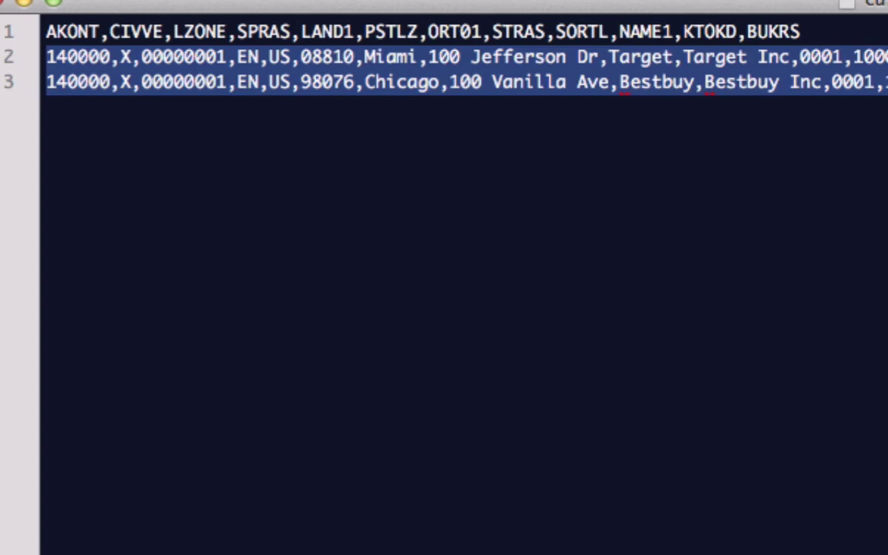
pyautogui.press('super+Tab')
pyautogui.press('super+Tab')
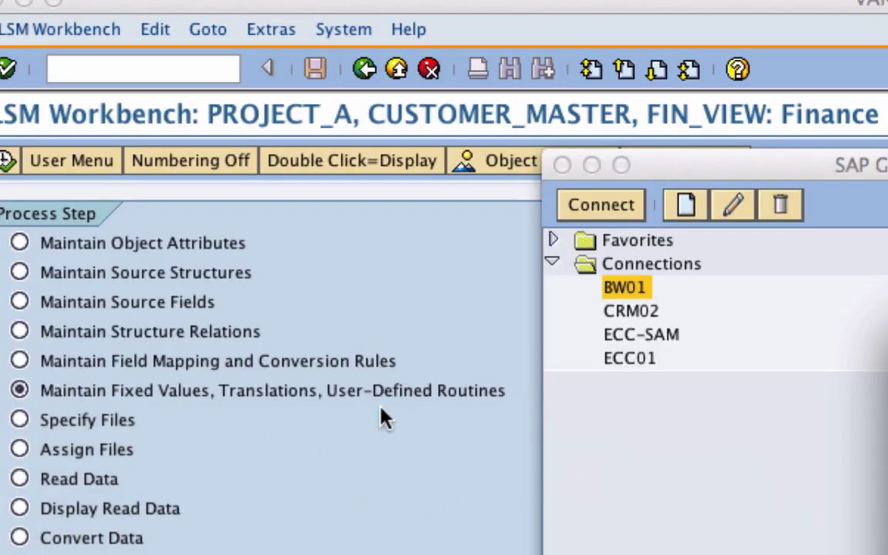
# Run the Specify Files step and put Legacy Data (On the PC) into change mode.
pyautogui.click(20, 421)
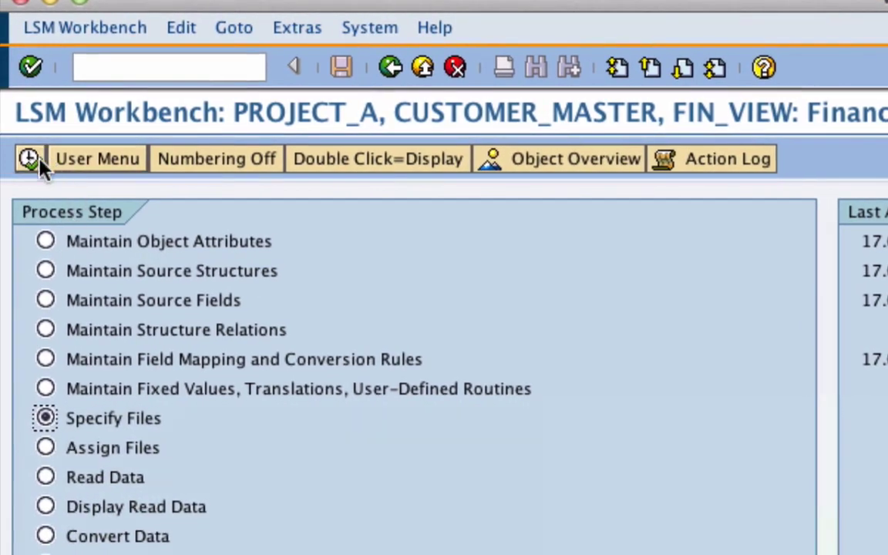
pyautogui.click(4, 160)
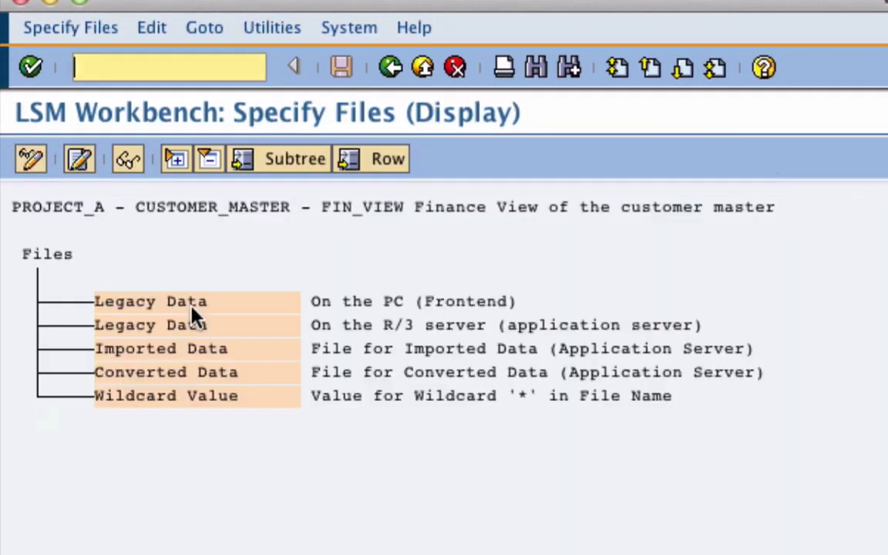
pyautogui.click(192, 308)
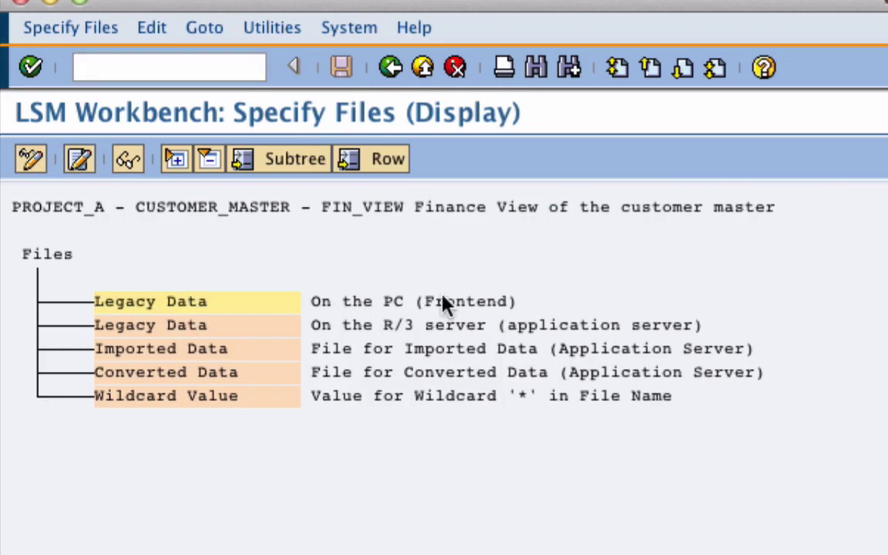
pyautogui.click(35, 166)
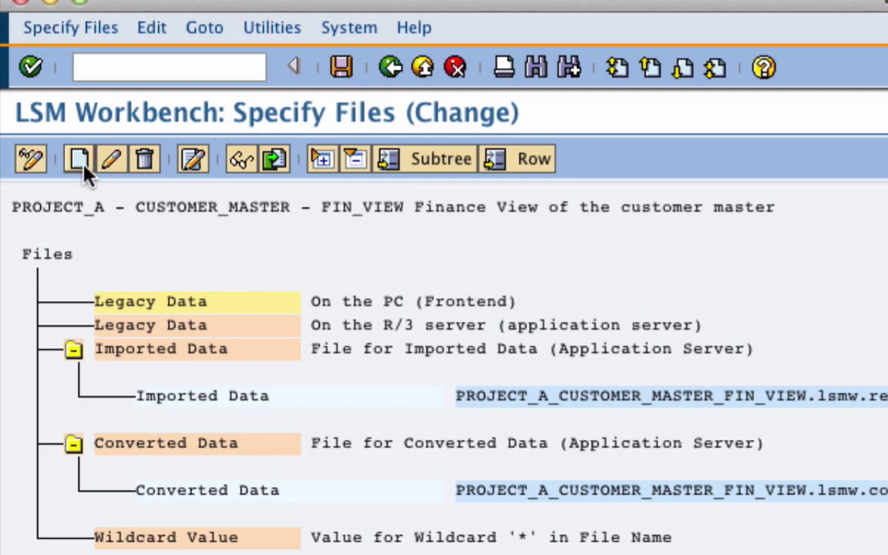
# Create a new PC legacy-data file and select customers.csv from the Desktop as its path.
pyautogui.click(80, 160)
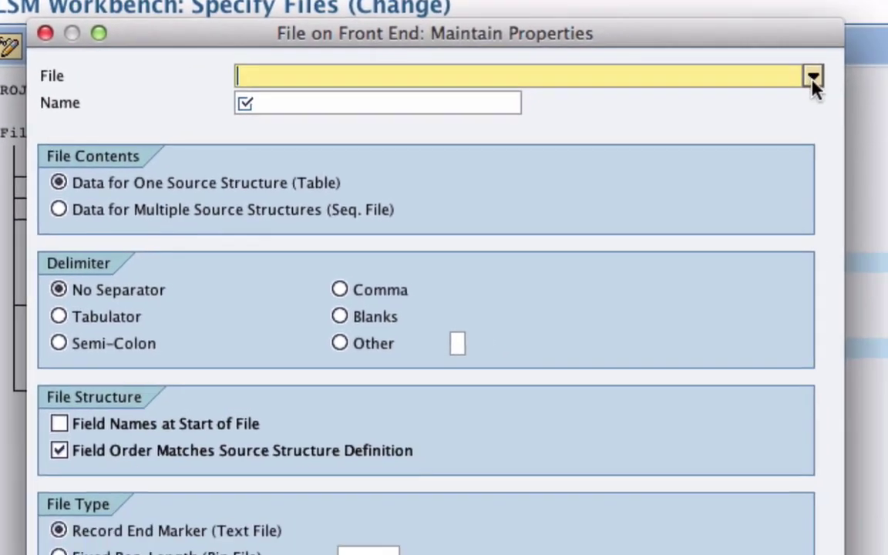
pyautogui.click(814, 80)
pyautogui.click(549, 218)
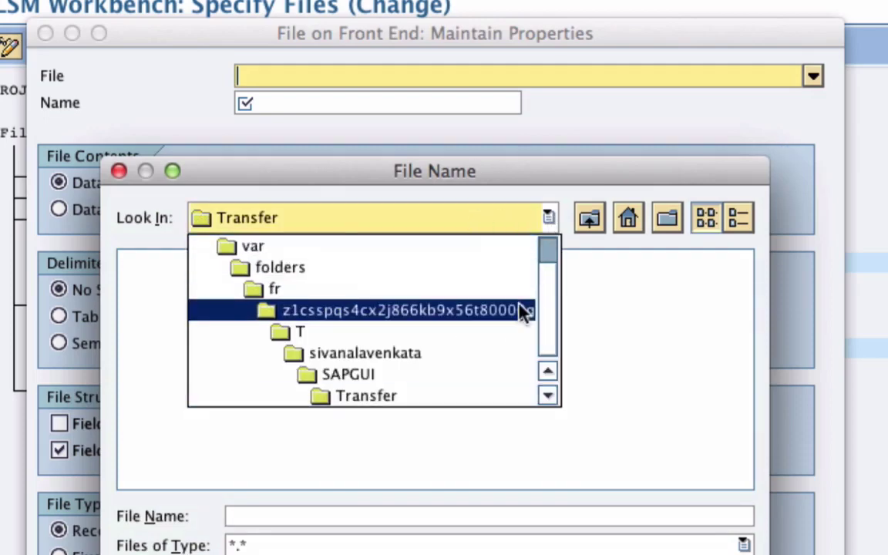
pyautogui.scroll(2, 463, 277)
pyautogui.click(411, 250)
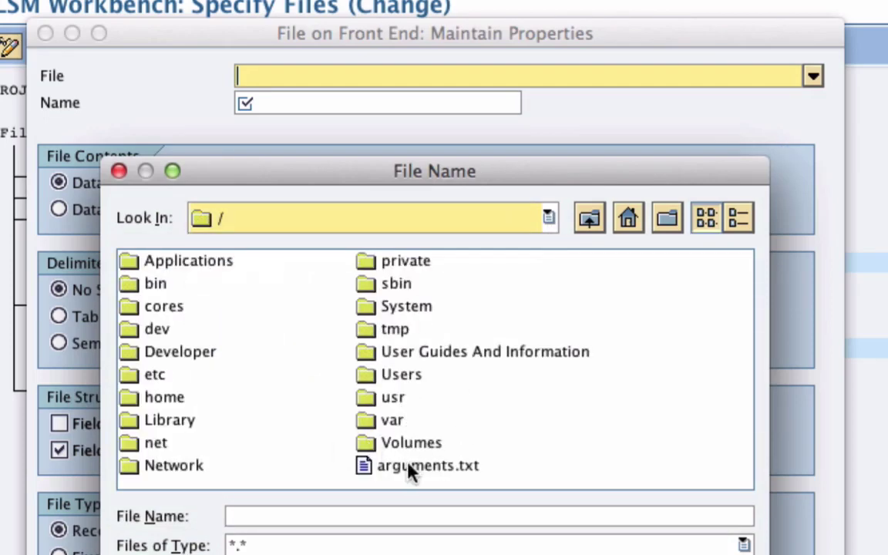
pyautogui.doubleClick(402, 374)
pyautogui.click(188, 303)
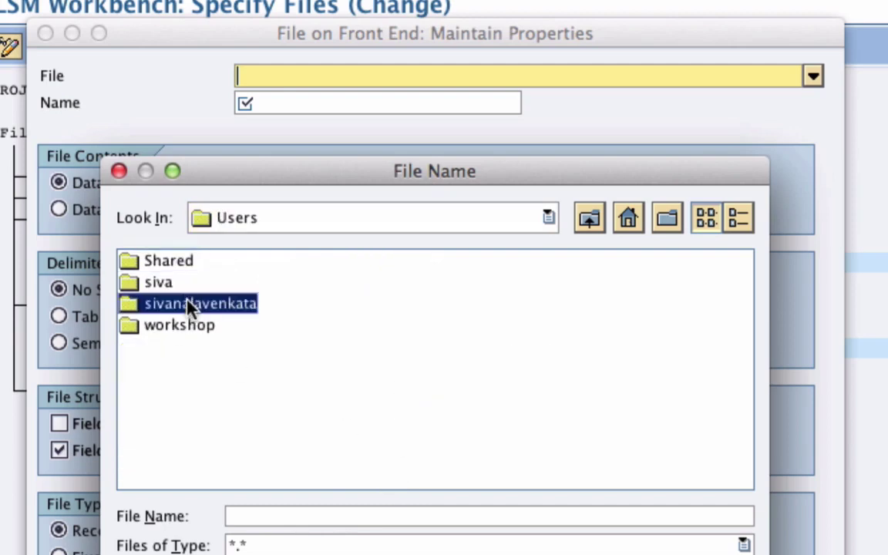
pyautogui.doubleClick(188, 304)
pyautogui.doubleClick(159, 284)
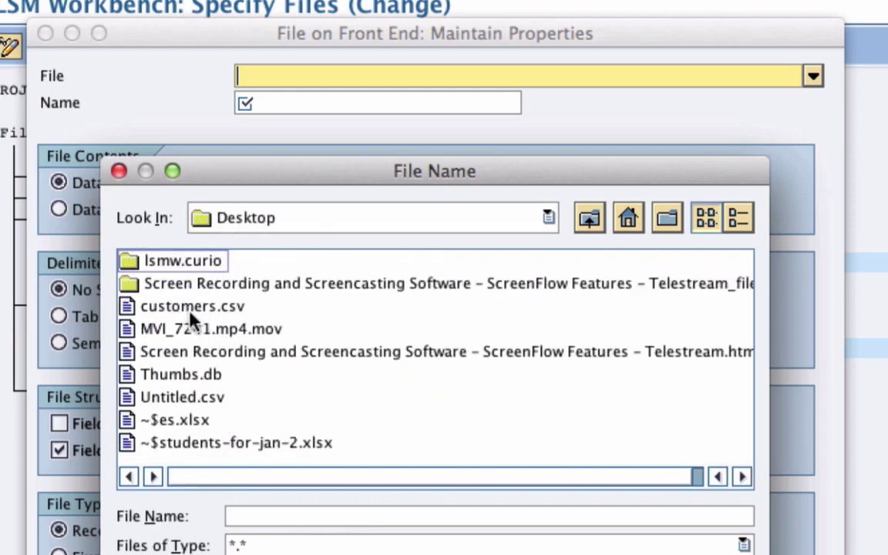
pyautogui.click(188, 309)
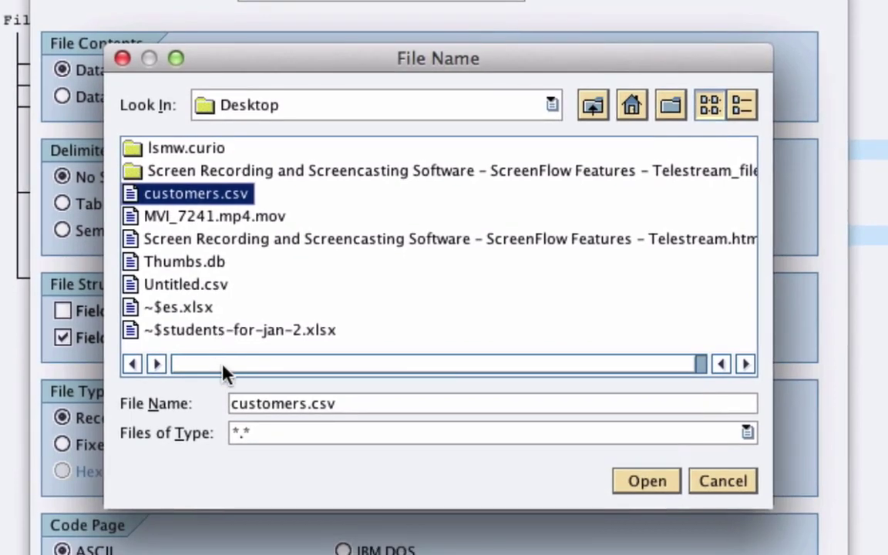
pyautogui.click(643, 486)
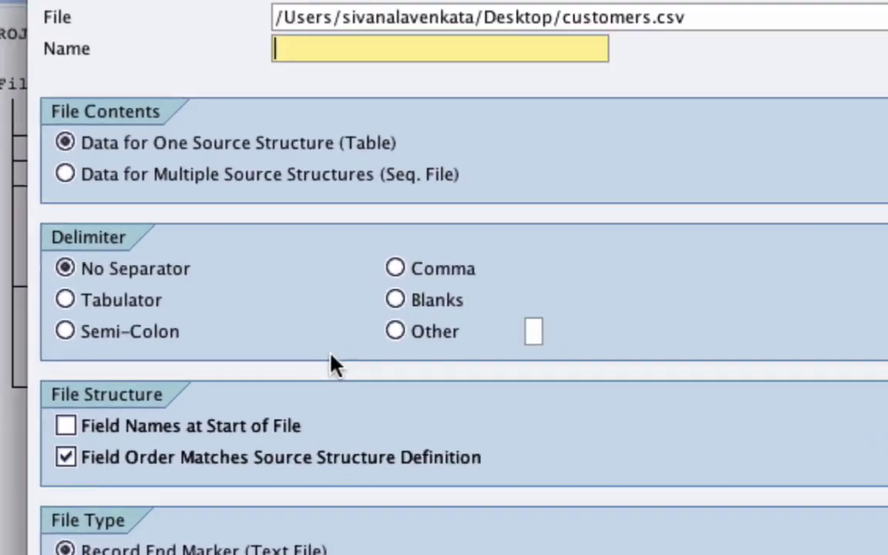
# Name the file customer_fin and choose Comma as the delimiter.
pyautogui.write('customer')
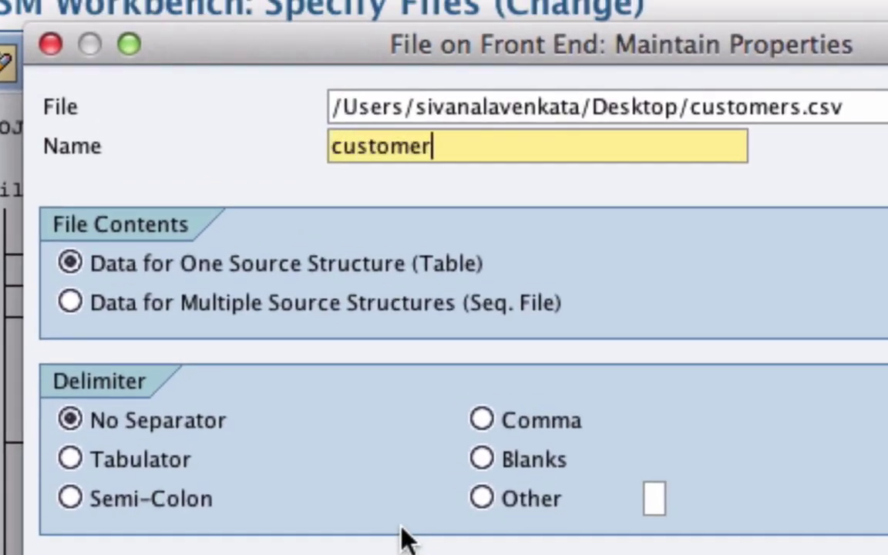
pyautogui.write('_fin')
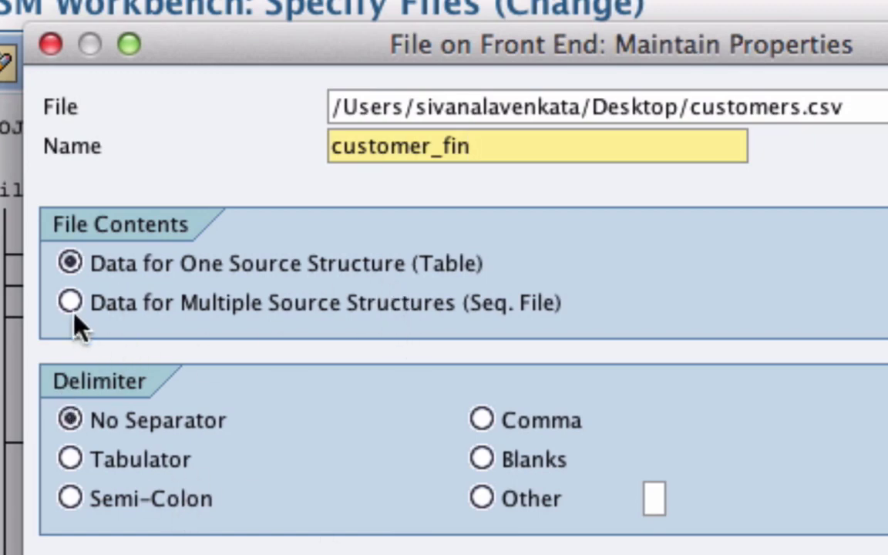
pyautogui.click(483, 422)
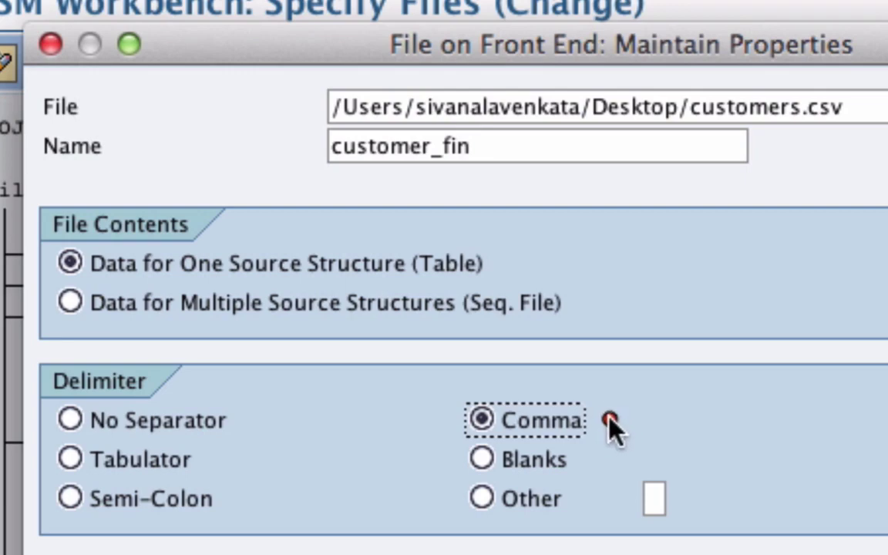
pyautogui.moveTo(606, 426)
pyautogui.mouseDown()
pyautogui.moveTo(754, 362)
pyautogui.moveTo(808, 312)
pyautogui.mouseUp()
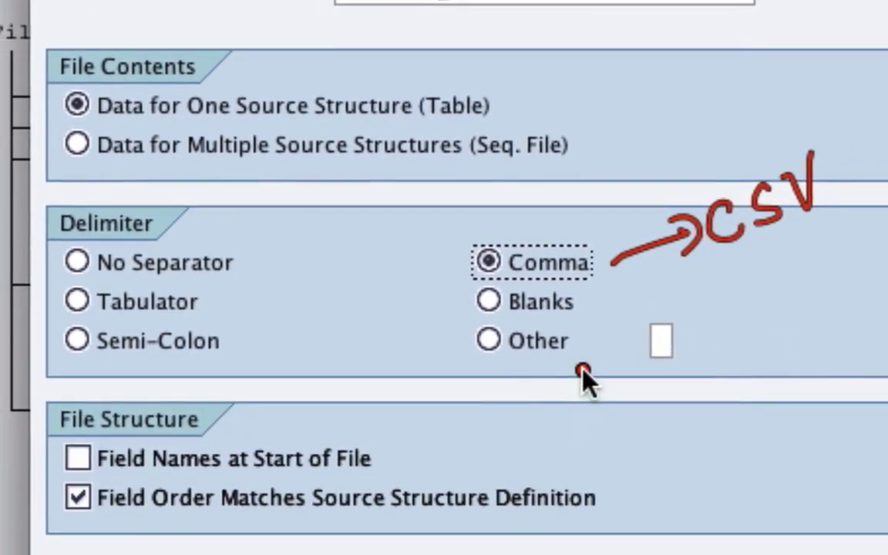
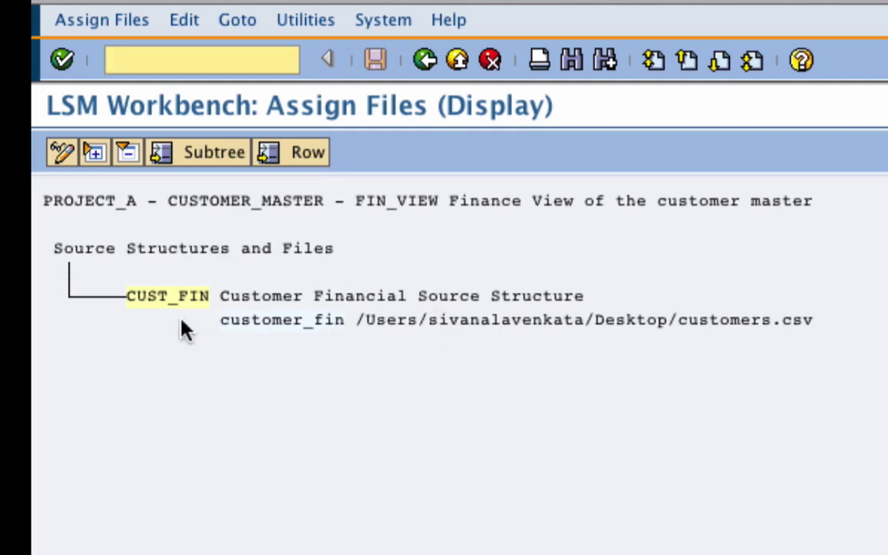
# Highlight the CUST_FIN structure and its assigned customers.csv path, then go back to the process steps.
pyautogui.click(157, 298)
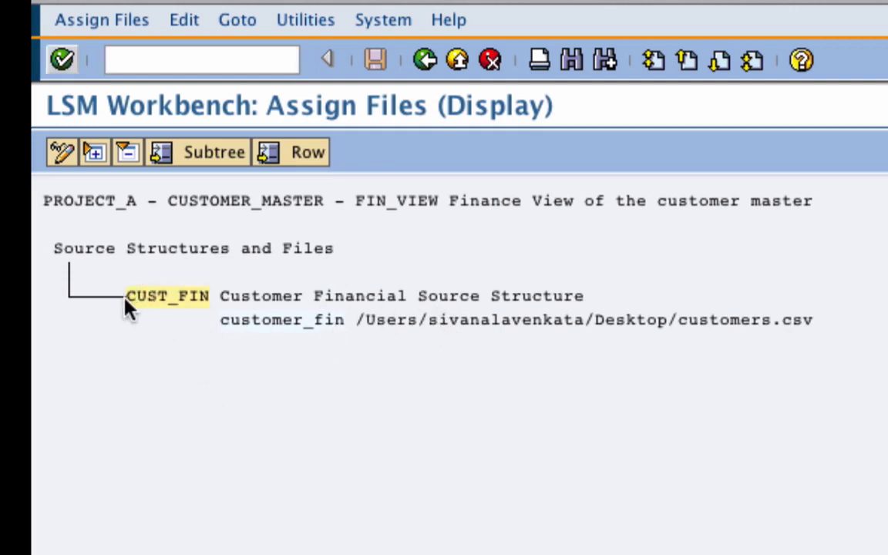
pyautogui.moveTo(209, 298); pyautogui.dragTo(124, 299)
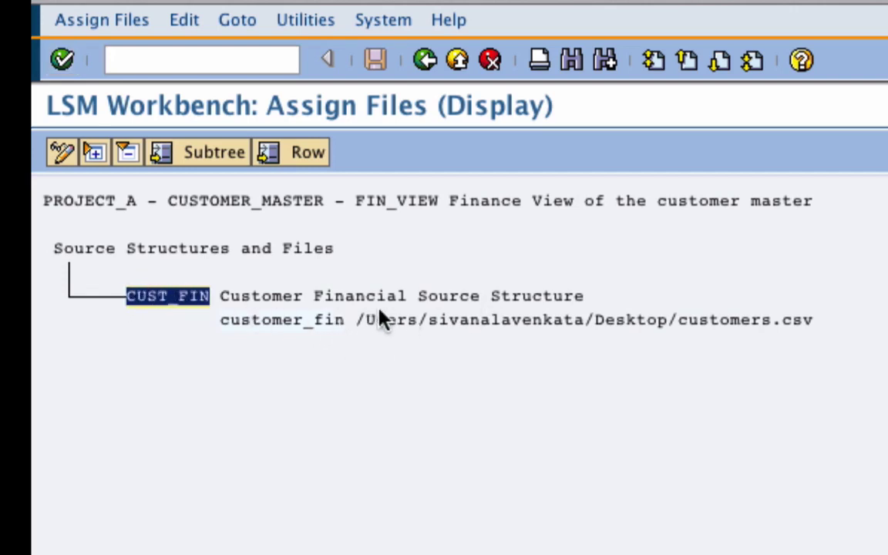
pyautogui.moveTo(814, 320); pyautogui.dragTo(351, 317)
pyautogui.click(710, 322)
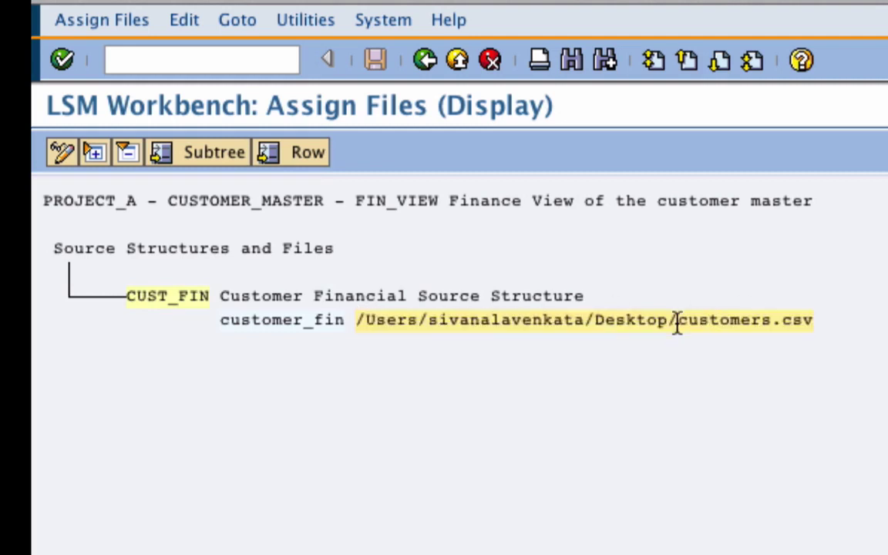
pyautogui.moveTo(679, 321); pyautogui.dragTo(810, 327)
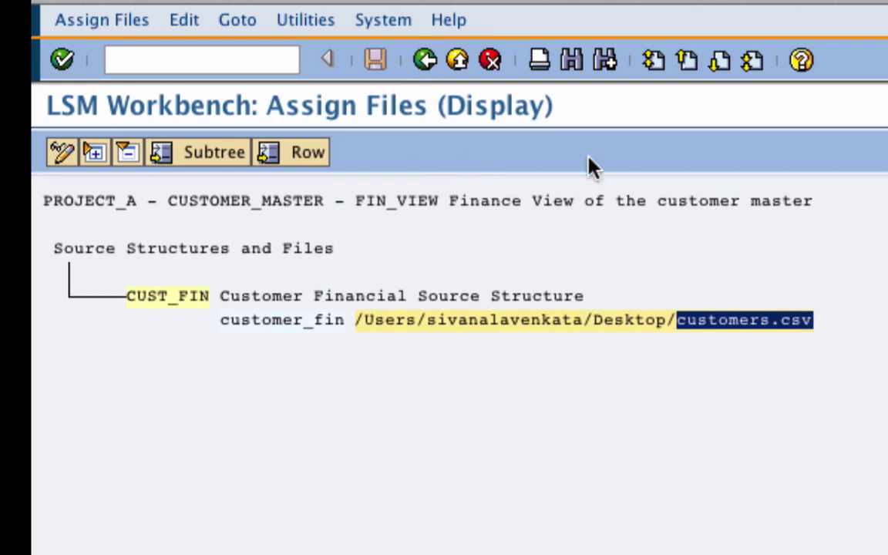
pyautogui.click(425, 60)
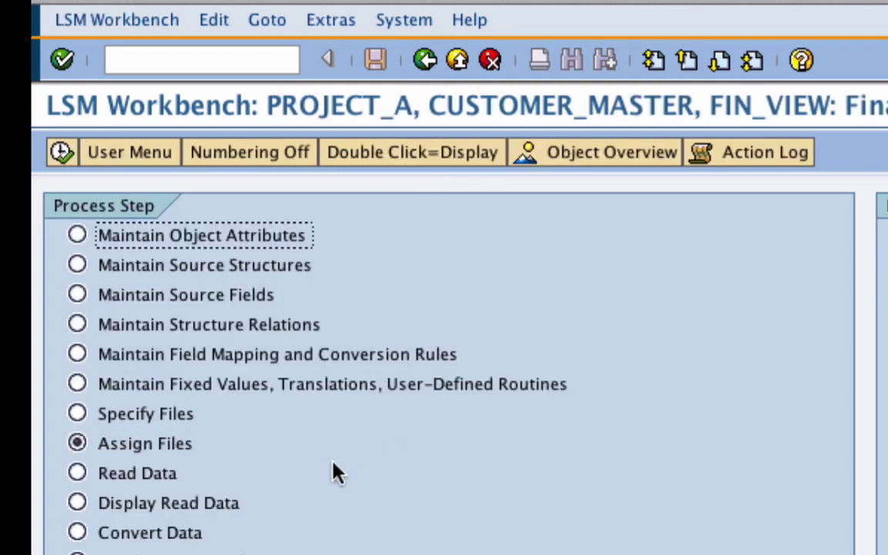
# Run Read Data on customers.csv, reading 2 CUST_FIN records and writing 2.
pyautogui.click(77, 473)
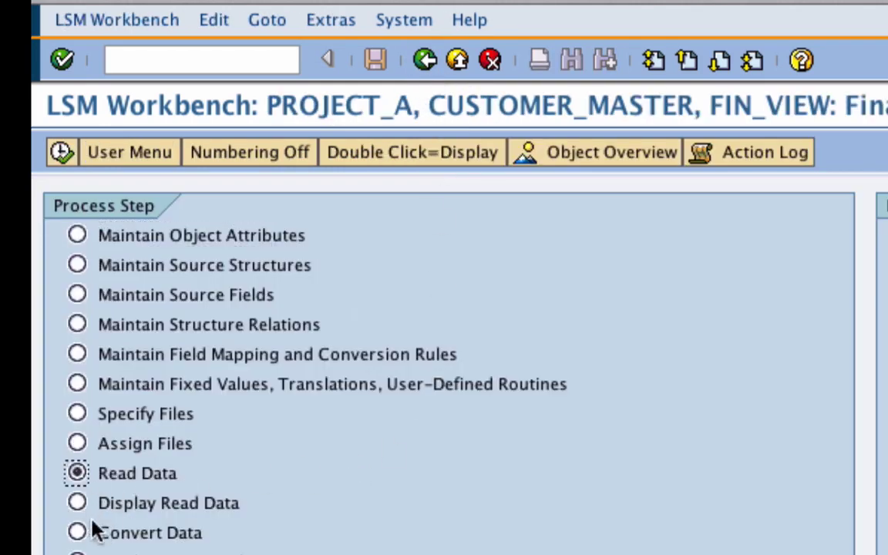
pyautogui.click(63, 158)
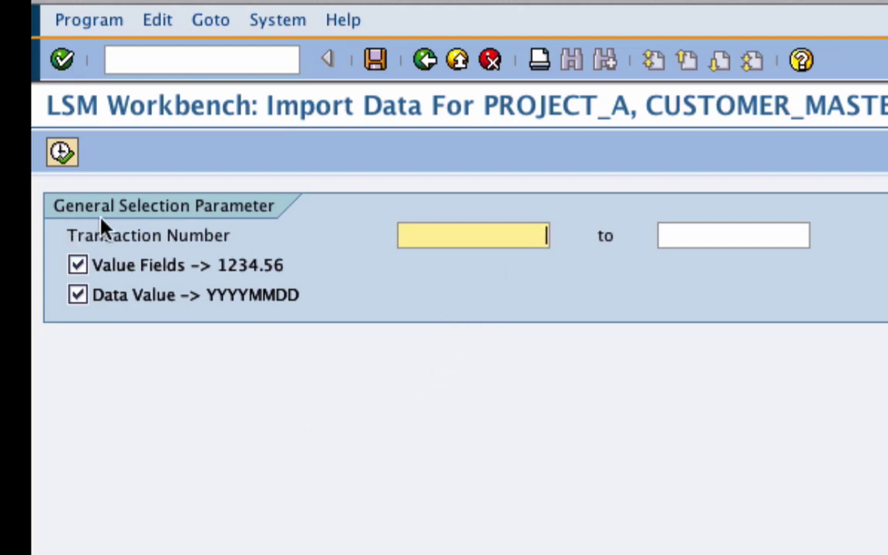
pyautogui.click(64, 151)
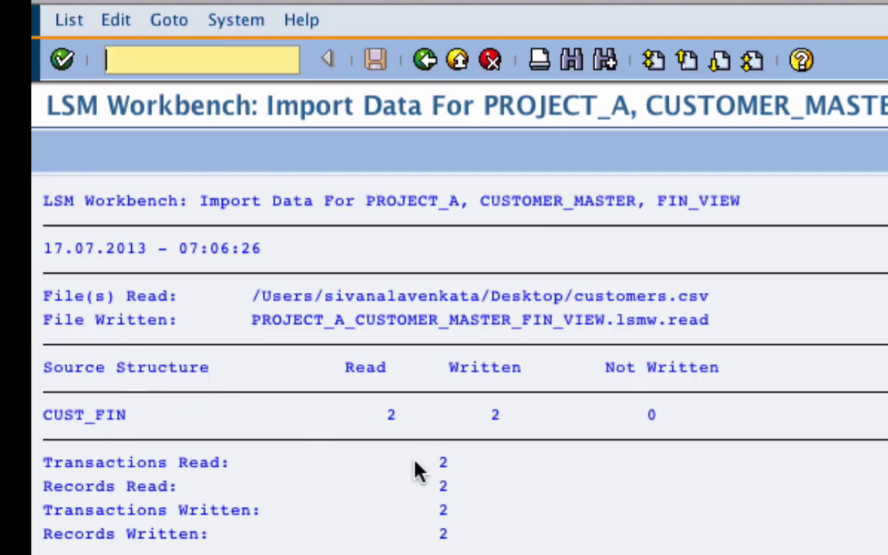
pyautogui.click(395, 419)
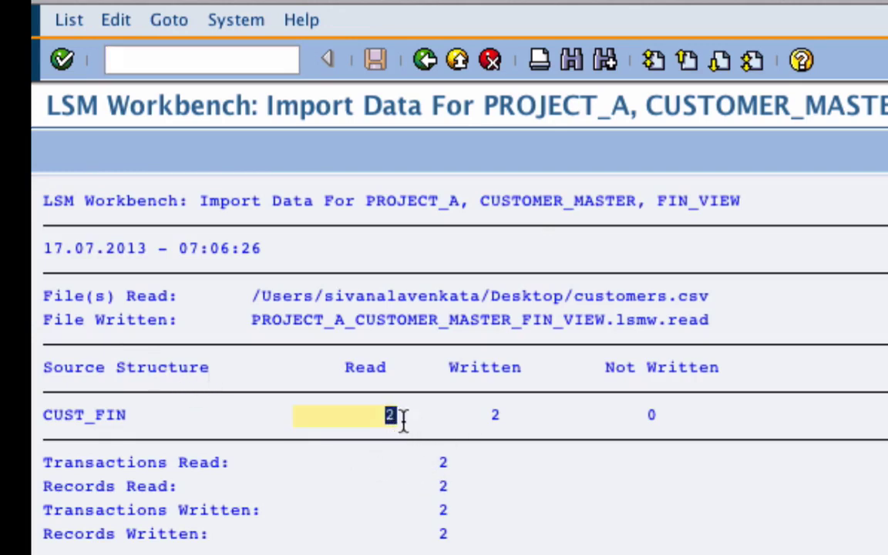
pyautogui.press('Tab')
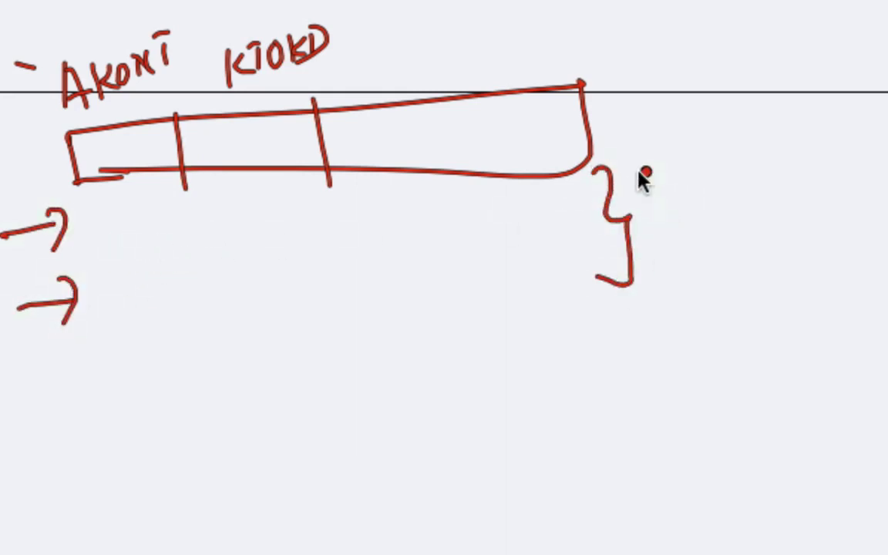
pyautogui.moveTo(733, 157); pyautogui.dragTo(763, 137)
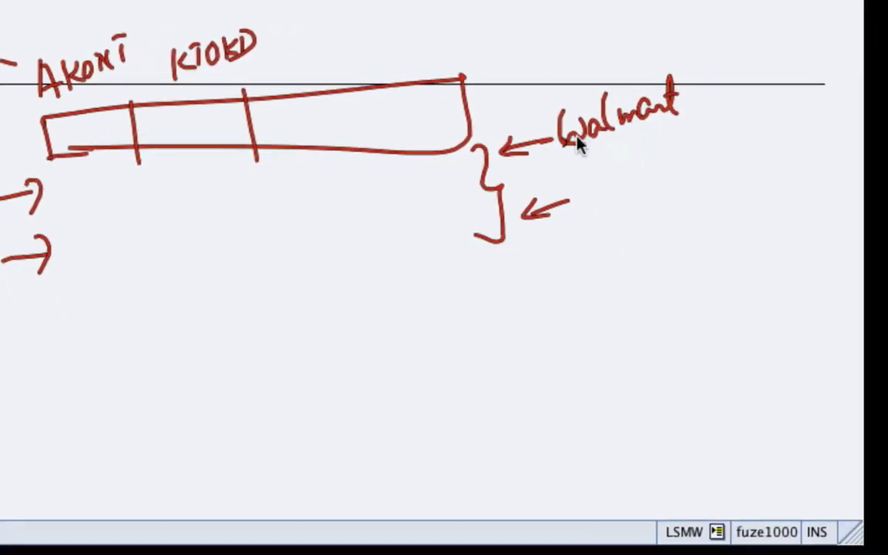
pyautogui.moveTo(705, 80); pyautogui.dragTo(739, 94)
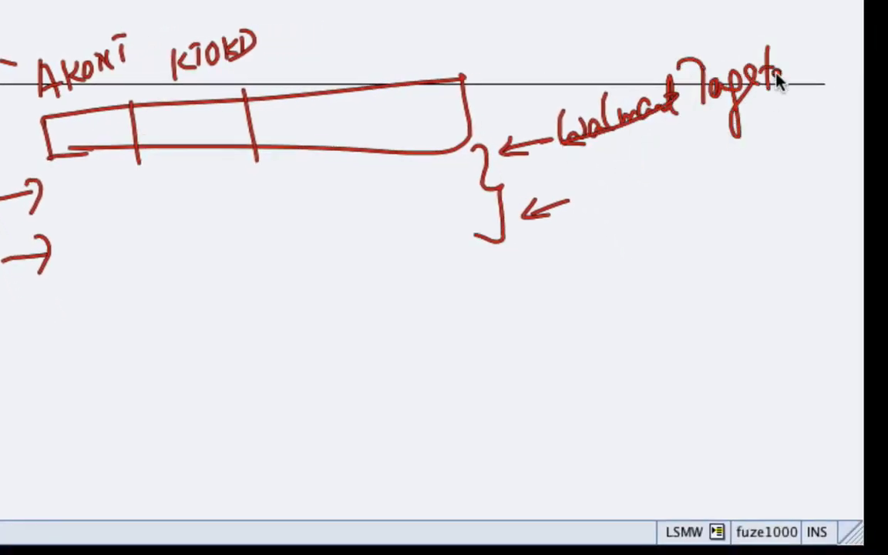
pyautogui.moveTo(588, 203)
pyautogui.mouseDown()
pyautogui.moveTo(600, 180)
pyautogui.moveTo(636, 184)
pyautogui.moveTo(670, 190)
pyautogui.moveTo(700, 217)
pyautogui.mouseUp()
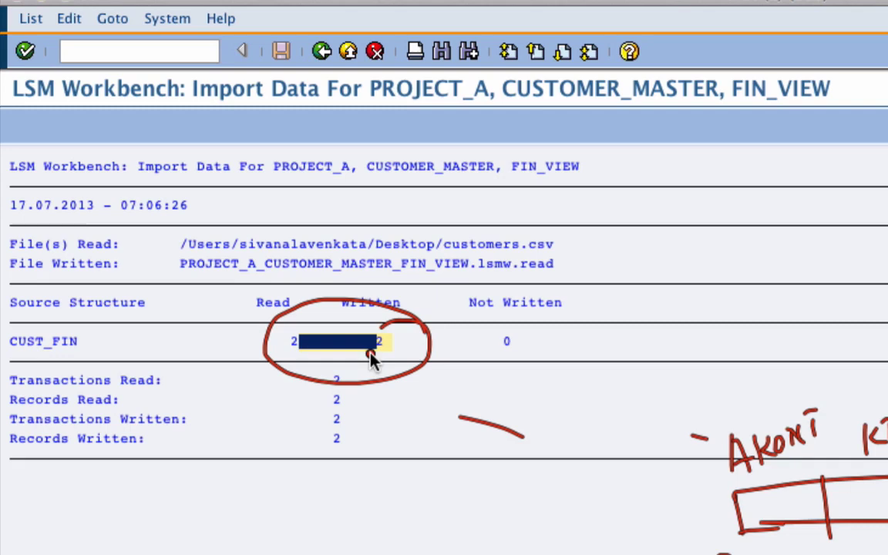
pyautogui.press('Escape')
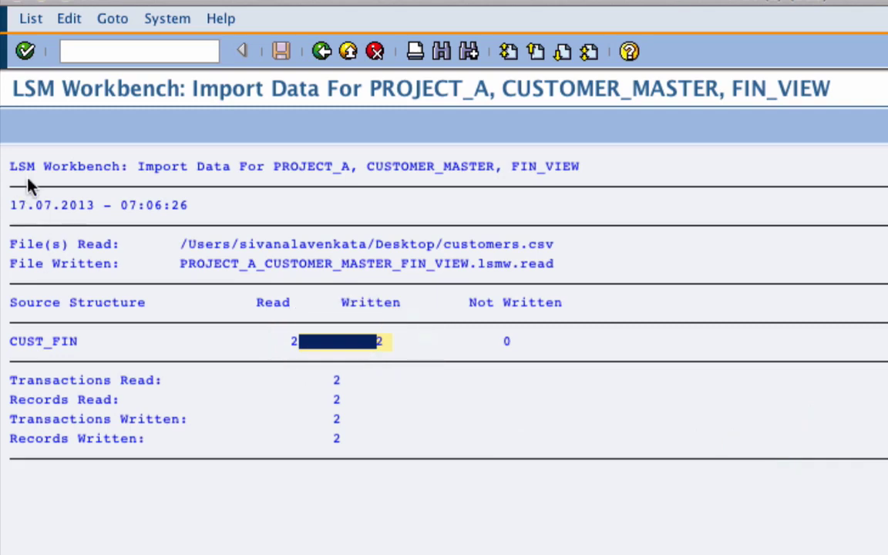
# Return to the import selection screen and annotate example transaction counts 60000 and 5600.
pyautogui.click(322, 52)
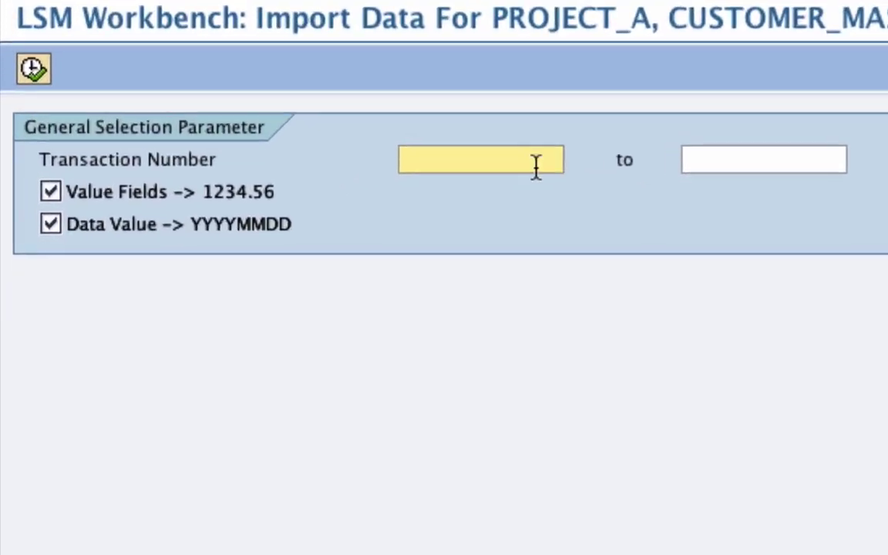
pyautogui.click(530, 188)
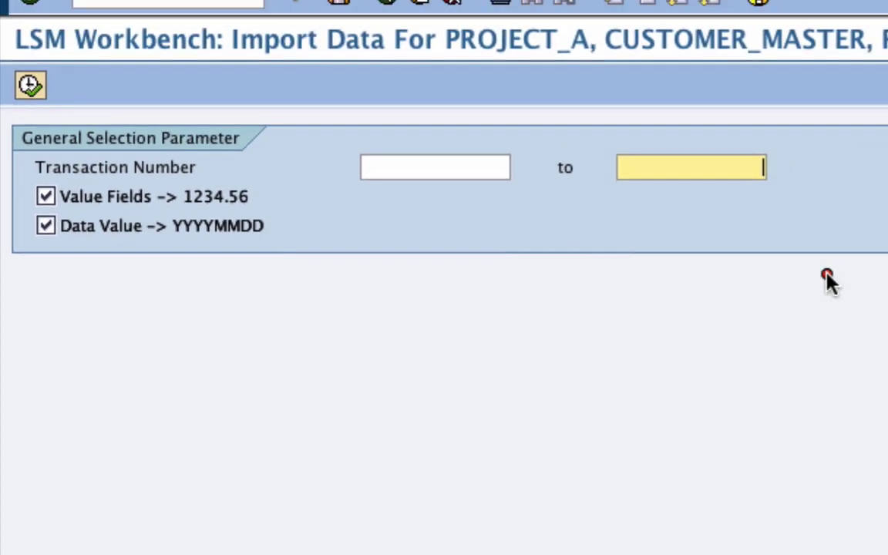
pyautogui.moveTo(718, 337); pyautogui.dragTo(740, 419)
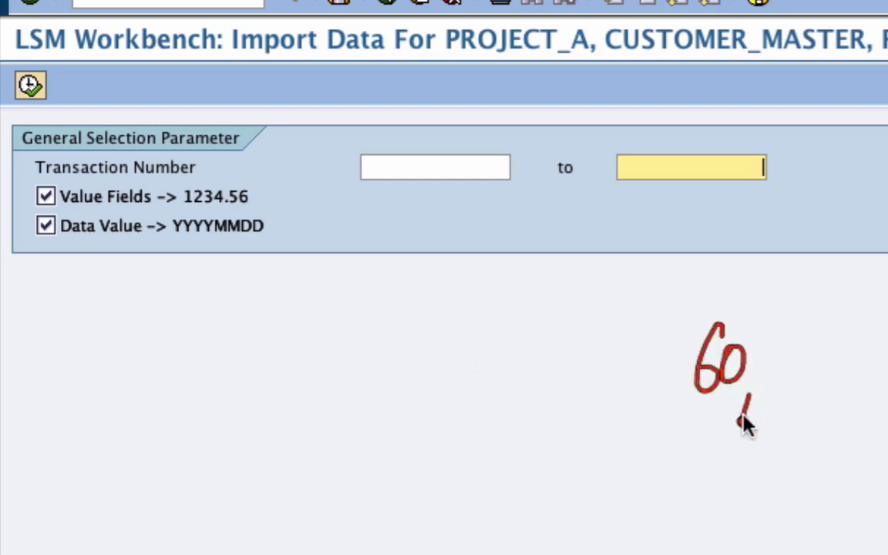
pyautogui.moveTo(764, 353); pyautogui.dragTo(833, 351)
pyautogui.moveTo(654, 437); pyautogui.dragTo(879, 377)
pyautogui.click(851, 365)
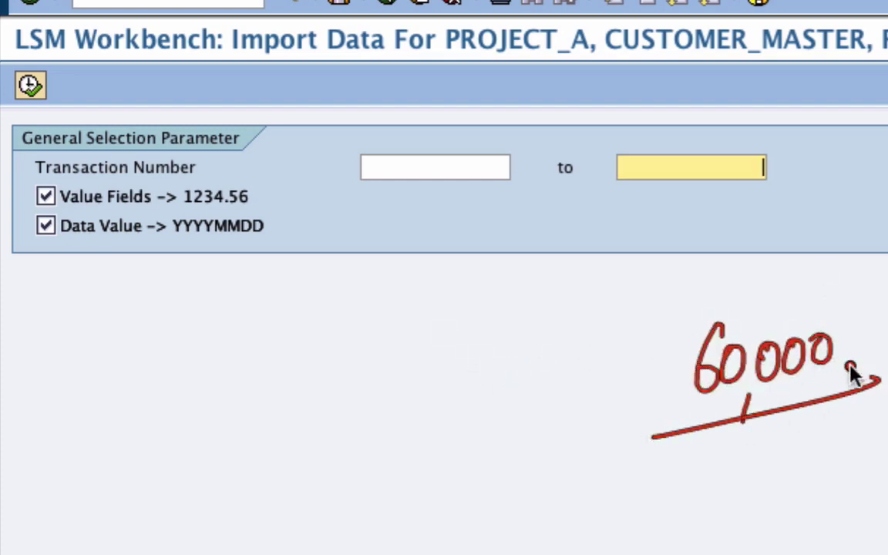
pyautogui.moveTo(700, 367); pyautogui.dragTo(694, 373)
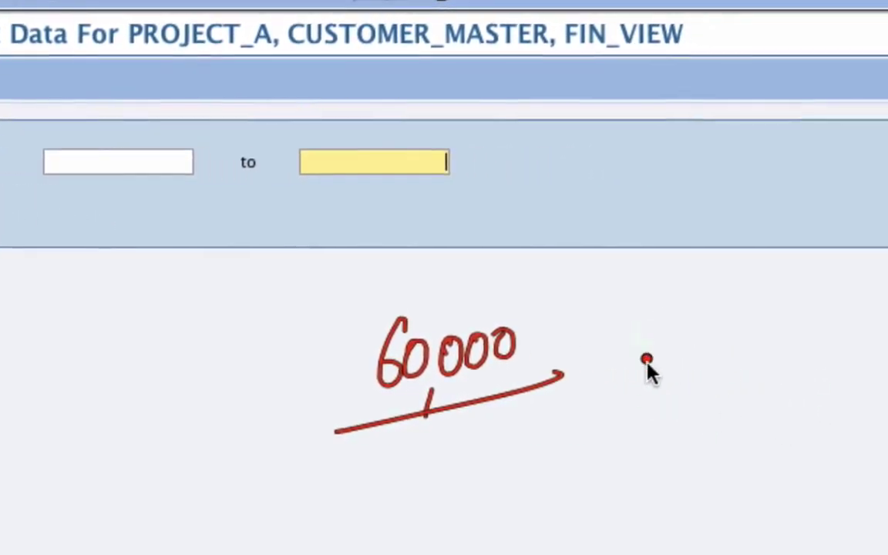
pyautogui.moveTo(544, 327); pyautogui.dragTo(792, 312)
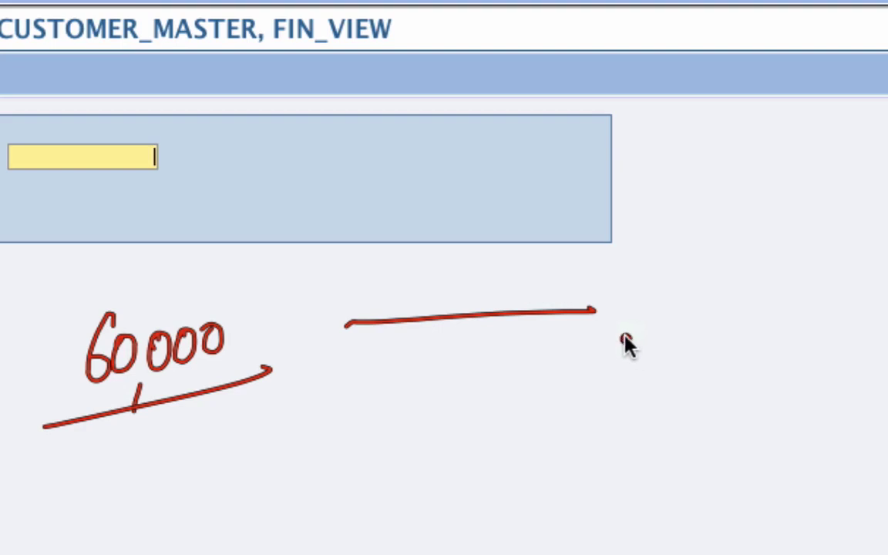
pyautogui.moveTo(361, 518)
pyautogui.mouseDown()
pyautogui.moveTo(555, 478)
pyautogui.moveTo(494, 540)
pyautogui.moveTo(386, 522)
pyautogui.mouseUp()
pyautogui.moveTo(662, 451)
pyautogui.mouseDown()
pyautogui.moveTo(674, 478)
pyautogui.moveTo(655, 489)
pyautogui.mouseUp()
pyautogui.moveTo(716, 446)
pyautogui.mouseDown()
pyautogui.moveTo(733, 472)
pyautogui.moveTo(752, 461)
pyautogui.mouseUp()
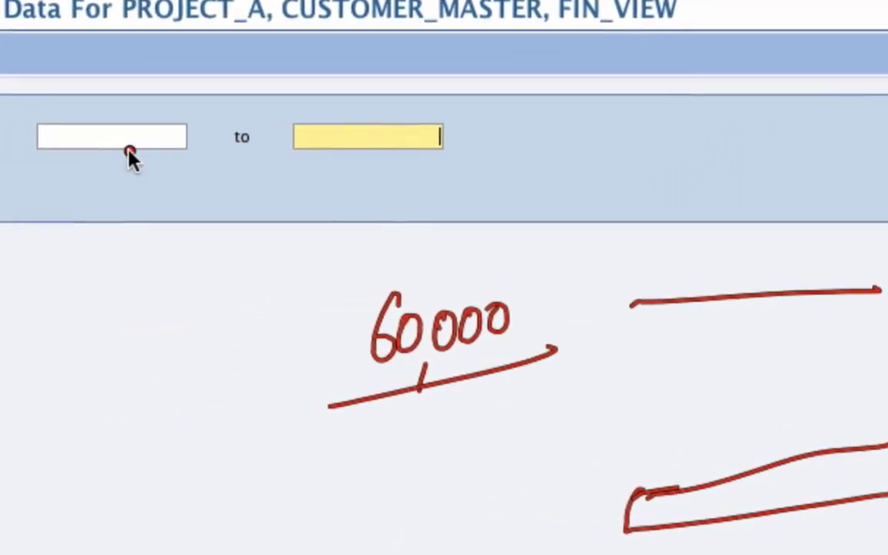
# Mark 1 to 5000 as an example transaction number range, then return to the process steps.
pyautogui.moveTo(273, 119); pyautogui.dragTo(274, 150)
pyautogui.moveTo(291, 108)
pyautogui.mouseDown()
pyautogui.moveTo(286, 157)
pyautogui.moveTo(292, 108)
pyautogui.mouseUp()
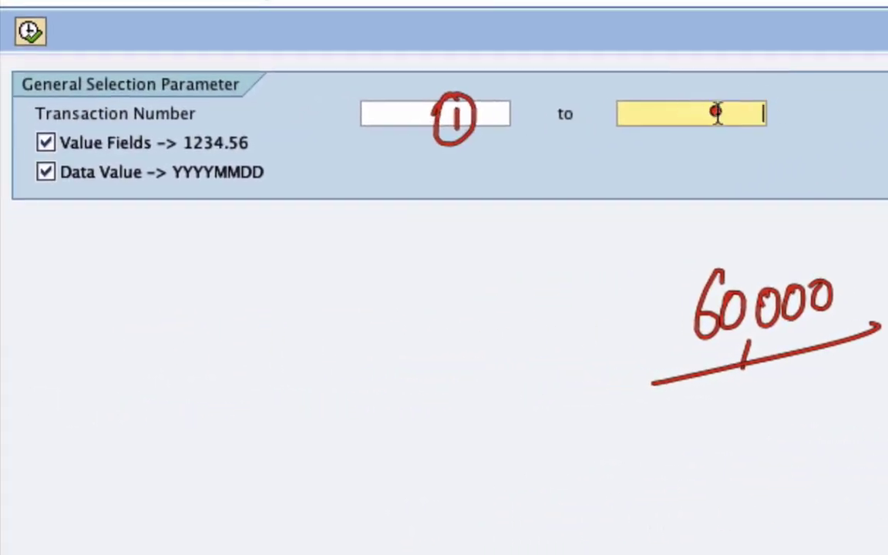
pyautogui.moveTo(690, 108)
pyautogui.mouseDown()
pyautogui.moveTo(694, 122)
pyautogui.moveTo(748, 108)
pyautogui.mouseUp()
pyautogui.moveTo(673, 160); pyautogui.dragTo(776, 119)
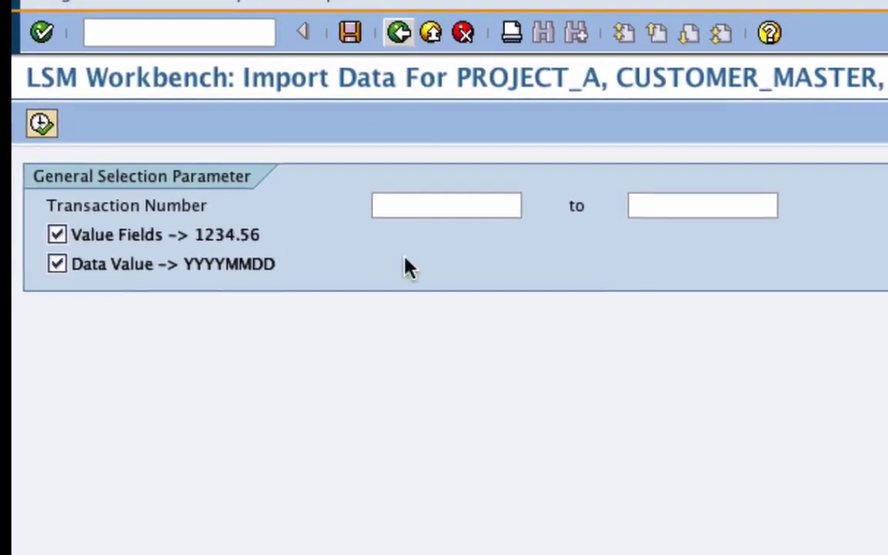
pyautogui.click(400, 33)
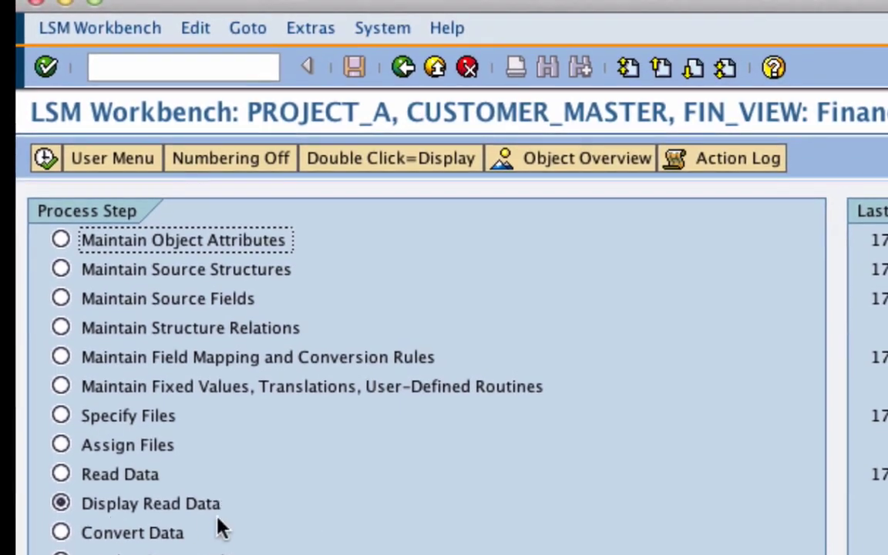
# Display all read data to review the two imported CUST_FIN rows, then go back to the step list.
pyautogui.click(45, 158)
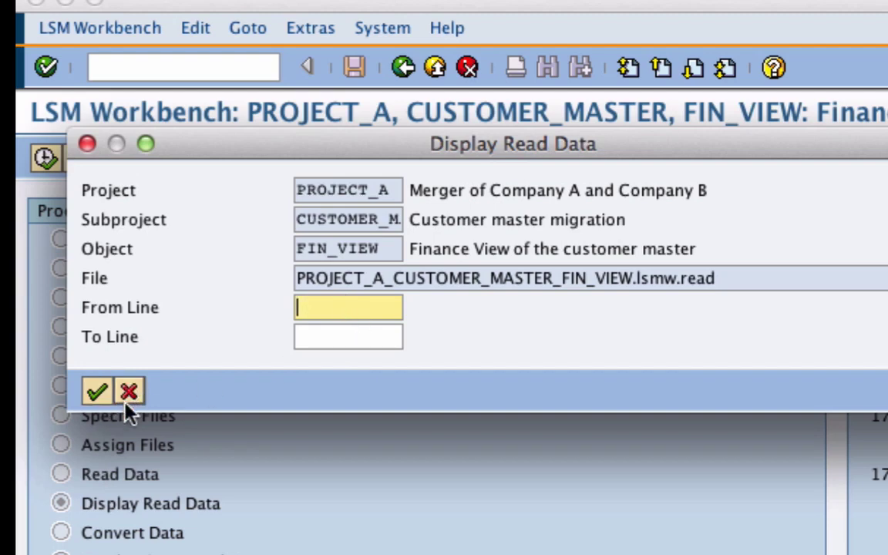
pyautogui.click(96, 392)
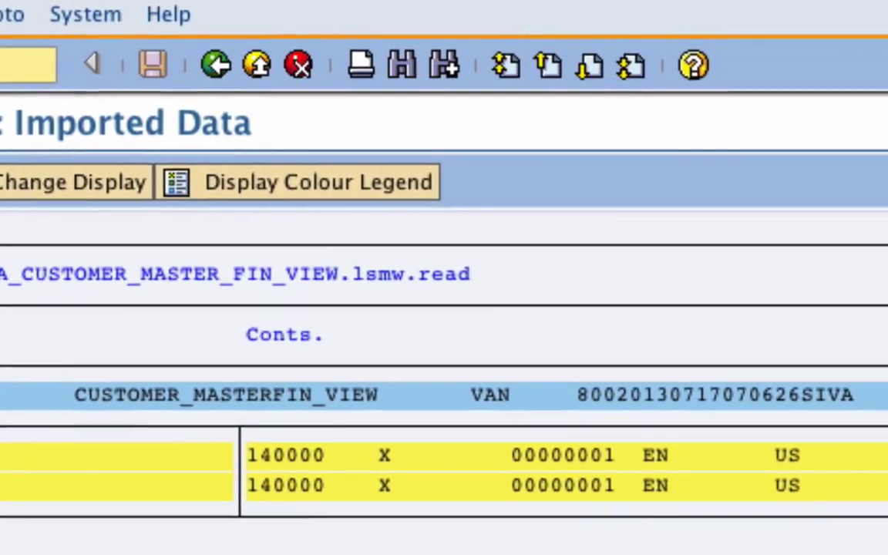
pyautogui.click(216, 64)
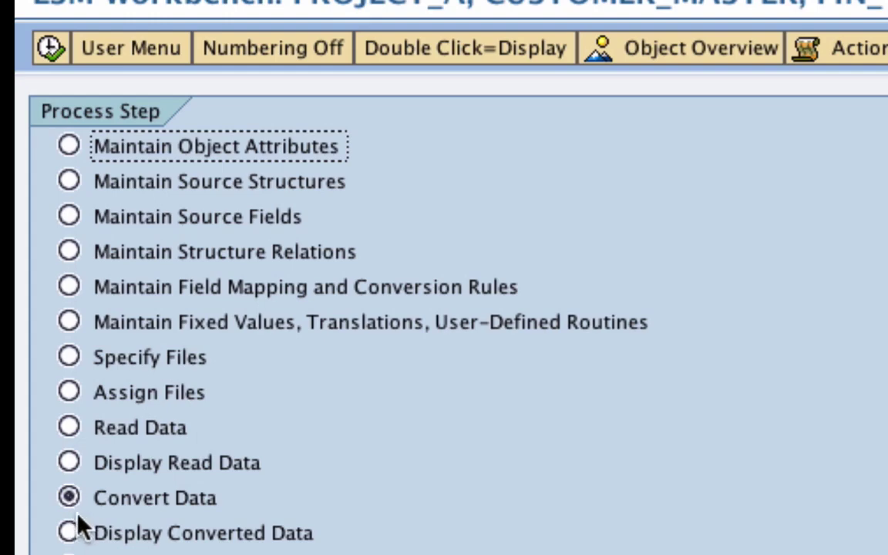
# Convert the read customer data into 2 records in the .lsmw.conv file and return to the step list.
pyautogui.click(54, 51)
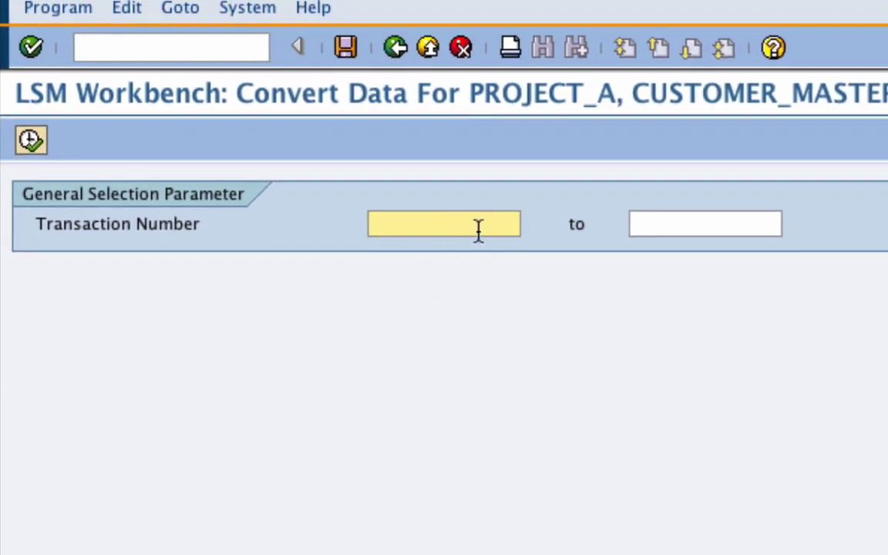
pyautogui.click(33, 143)
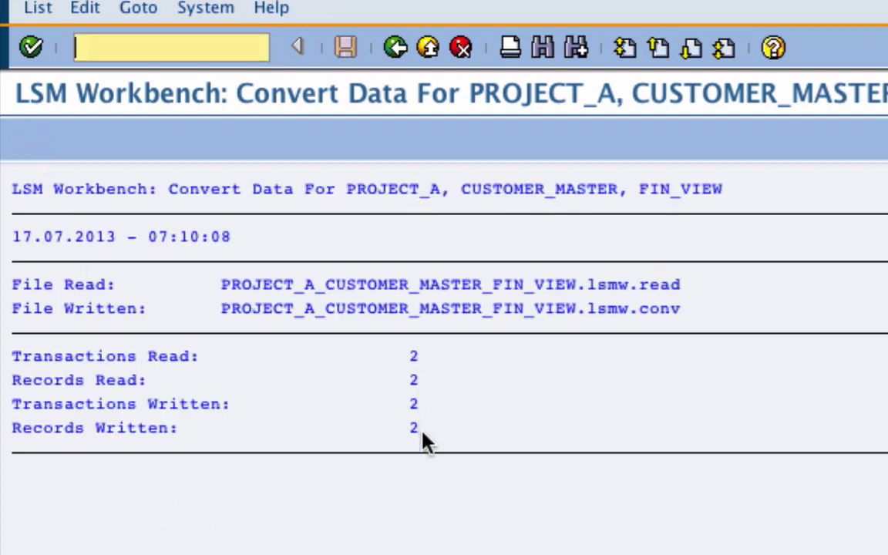
pyautogui.click(398, 53)
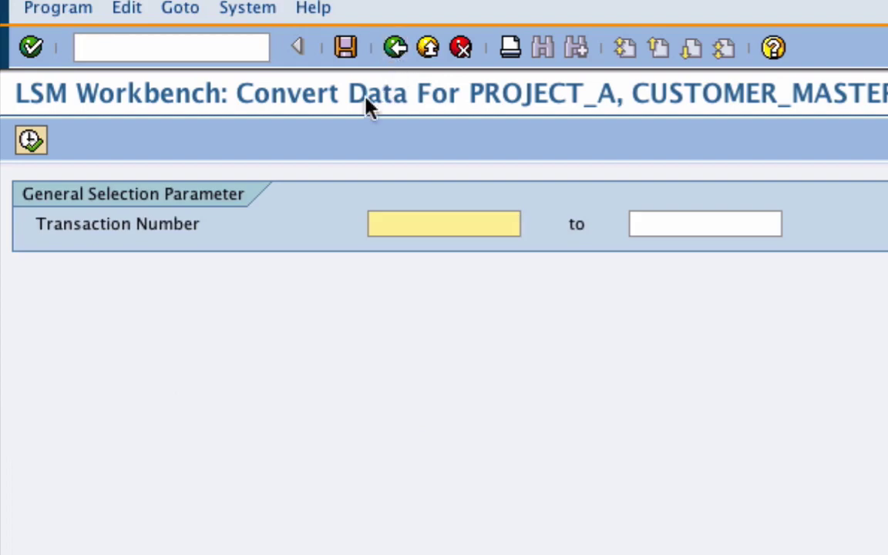
pyautogui.press('F3')
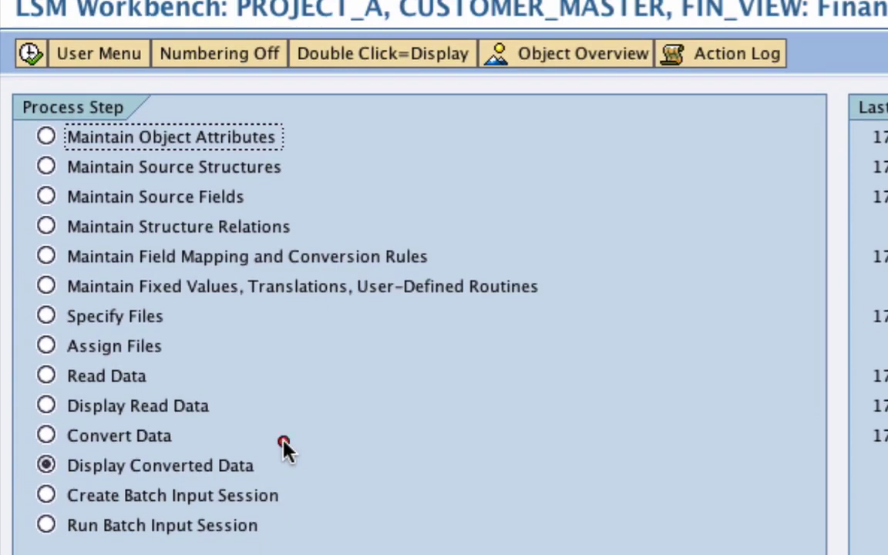
pyautogui.moveTo(440, 230)
pyautogui.mouseDown()
pyautogui.moveTo(357, 224)
pyautogui.moveTo(16, 251)
pyautogui.moveTo(451, 270)
pyautogui.moveTo(385, 245)
pyautogui.mouseUp()
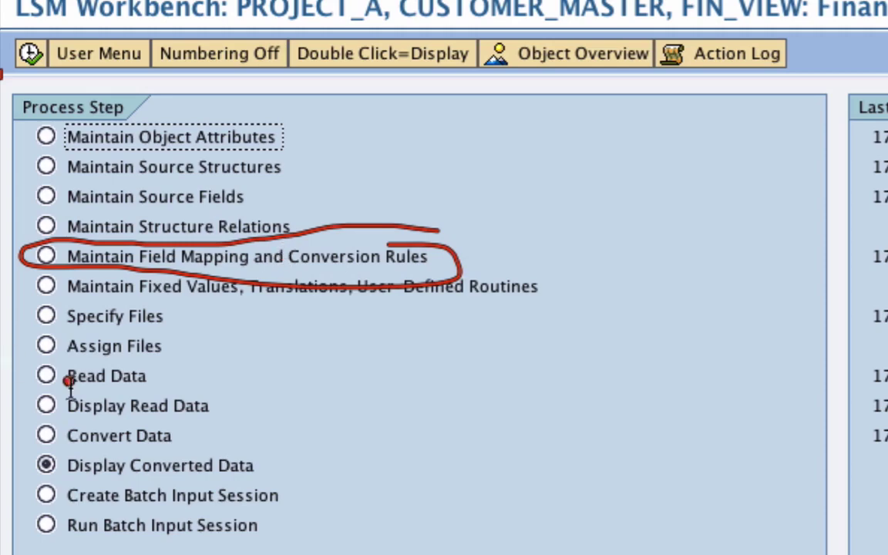
pyautogui.moveTo(243, 382)
pyautogui.mouseDown()
pyautogui.moveTo(19, 412)
pyautogui.moveTo(34, 441)
pyautogui.moveTo(197, 455)
pyautogui.moveTo(232, 390)
pyautogui.moveTo(284, 411)
pyautogui.moveTo(278, 468)
pyautogui.moveTo(263, 463)
pyautogui.mouseUp()
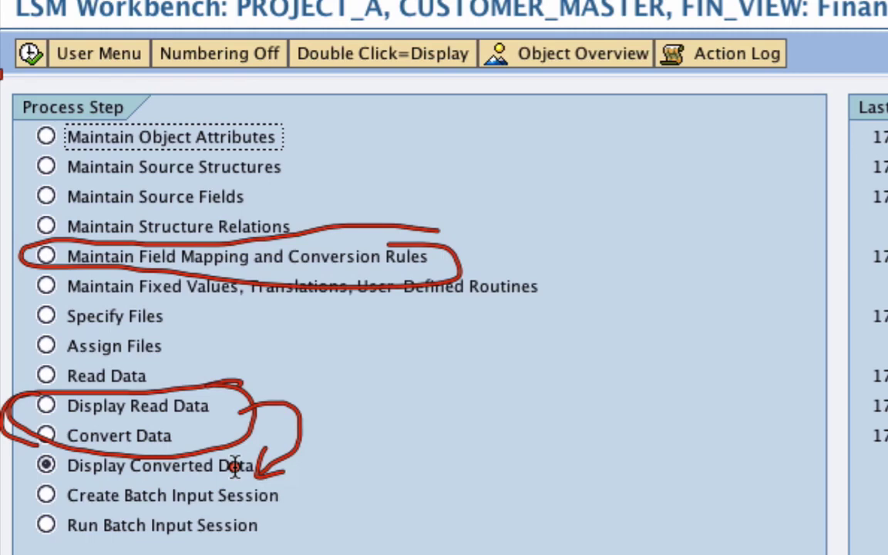
pyautogui.press('Escape')
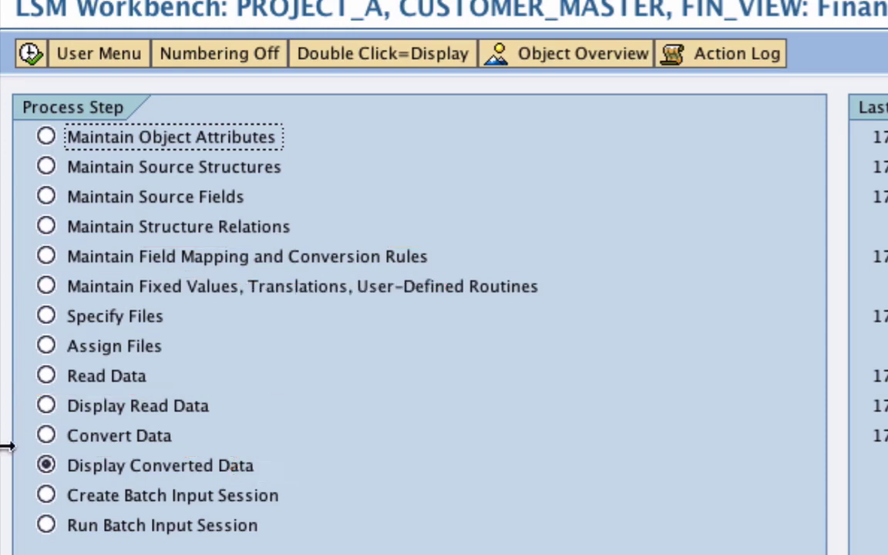
# Display all converted rows and open the first record's fields, marking transaction code FD01.
pyautogui.click(31, 53)
pyautogui.click(84, 292)
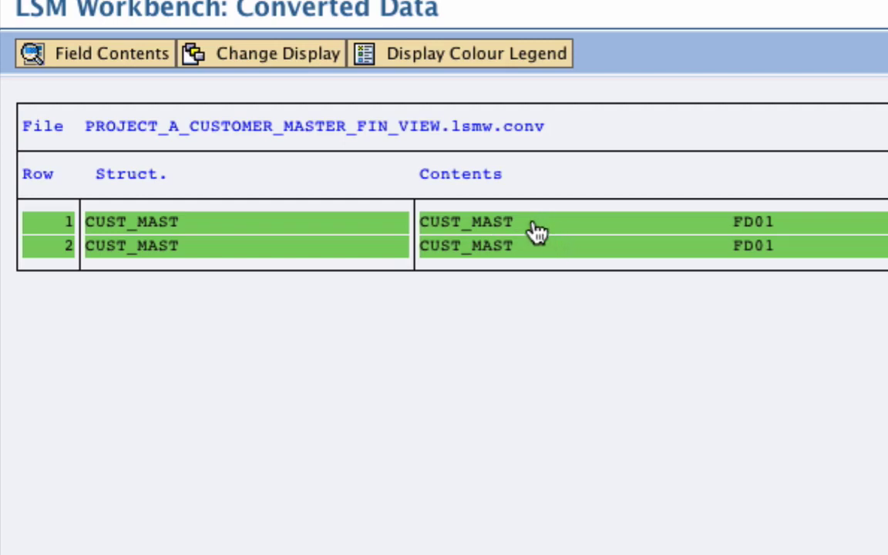
pyautogui.doubleClick(496, 205)
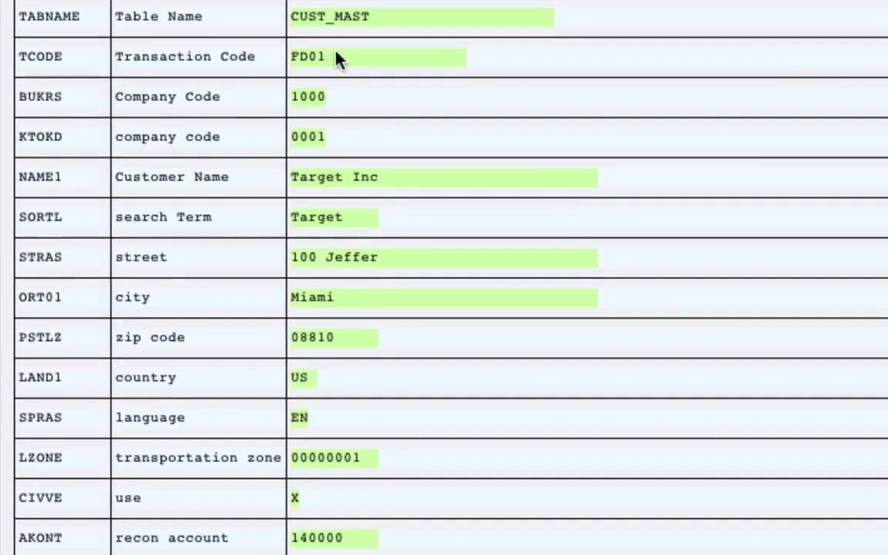
pyautogui.moveTo(337, 59); pyautogui.dragTo(290, 56)
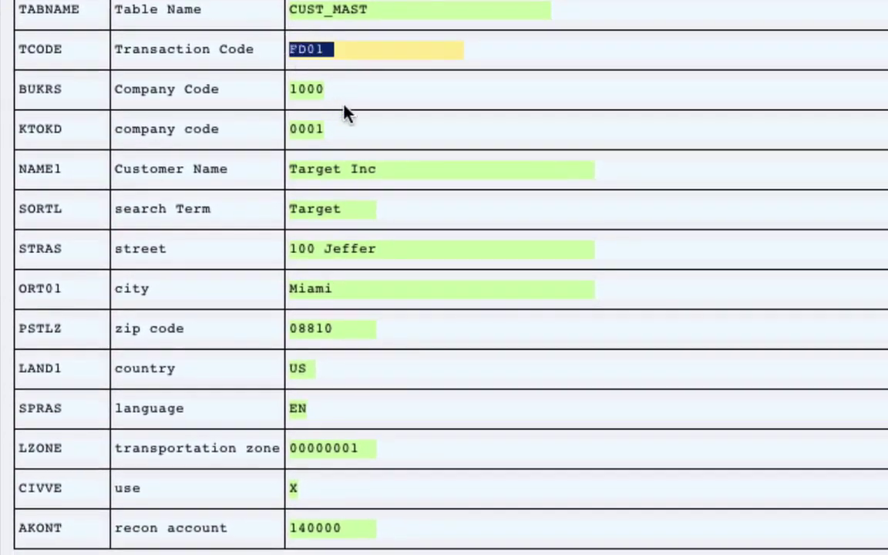
# Annotate the first CUST_MAST record's field values, such as company code 1000 and KTOKD 0001.
pyautogui.moveTo(319, 95); pyautogui.dragTo(324, 129)
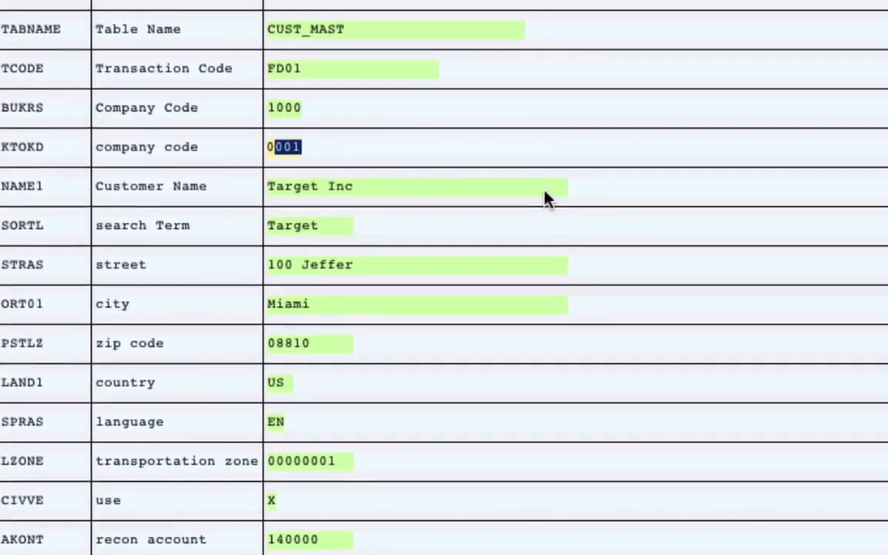
pyautogui.moveTo(677, 125)
pyautogui.mouseDown()
pyautogui.moveTo(679, 140)
pyautogui.moveTo(709, 155)
pyautogui.moveTo(727, 131)
pyautogui.moveTo(752, 141)
pyautogui.mouseUp()
pyautogui.moveTo(598, 129); pyautogui.dragTo(613, 144)
pyautogui.moveTo(719, 88); pyautogui.dragTo(724, 105)
pyautogui.moveTo(802, 109); pyautogui.dragTo(855, 113)
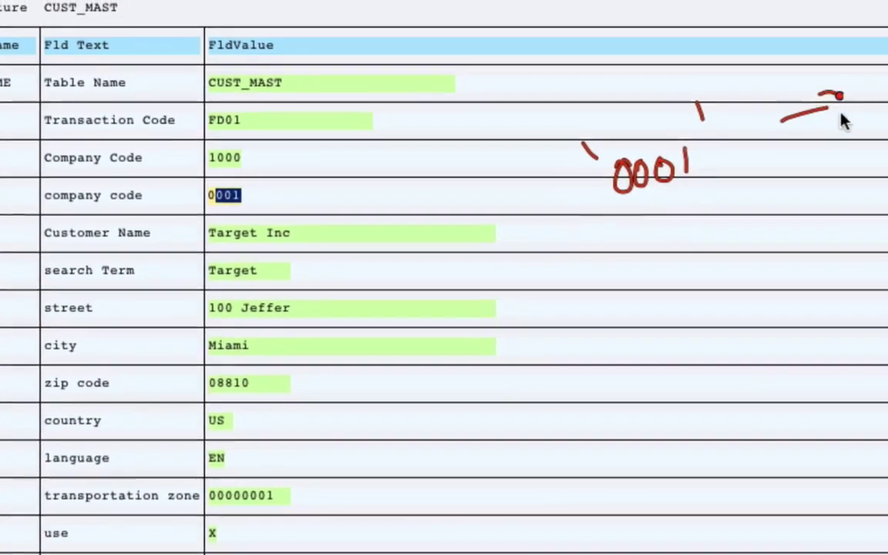
pyautogui.moveTo(887, 62); pyautogui.dragTo(887, 91)
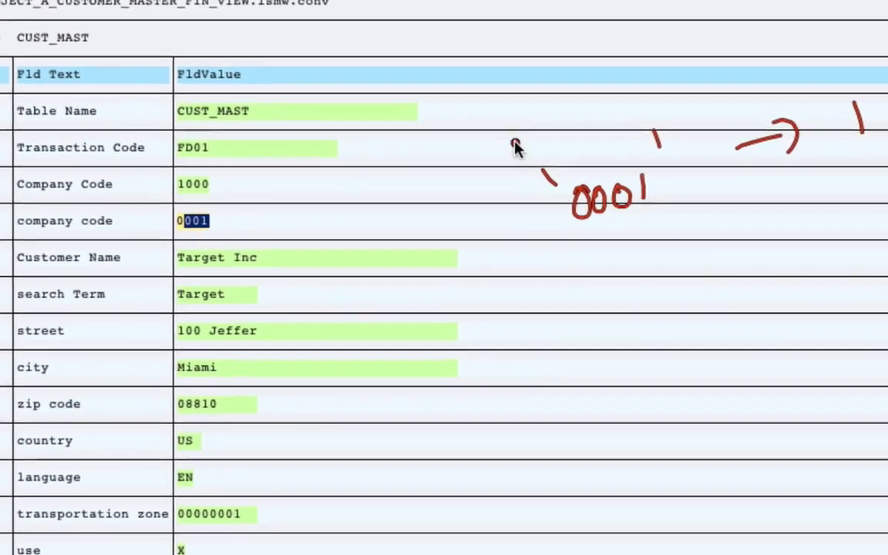
pyautogui.moveTo(531, 135); pyautogui.dragTo(631, 85)
pyautogui.moveTo(476, 57)
pyautogui.mouseDown()
pyautogui.moveTo(509, 75)
pyautogui.moveTo(566, 48)
pyautogui.mouseUp()
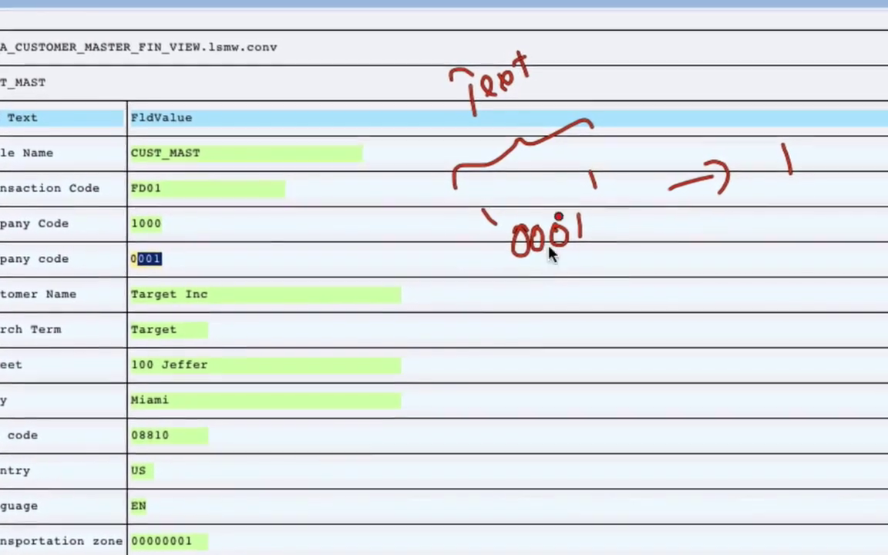
pyautogui.click(626, 184)
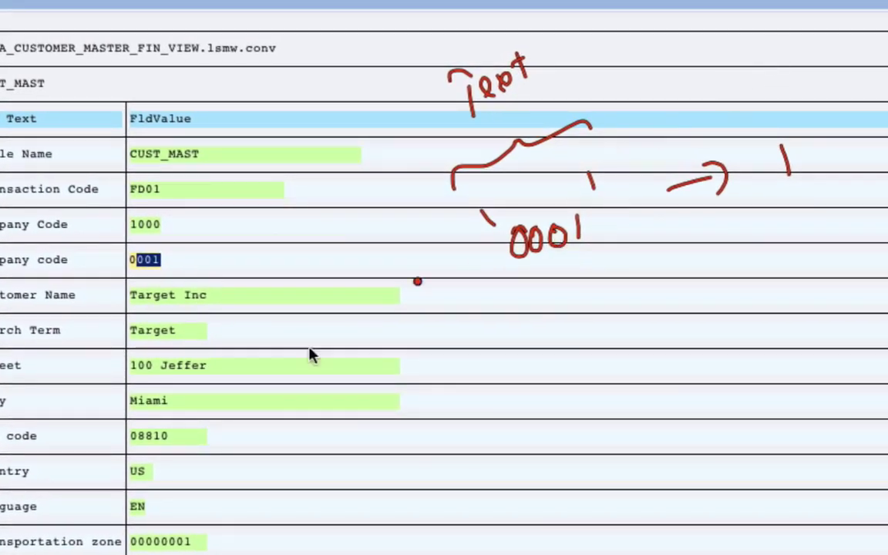
pyautogui.moveTo(182, 434)
pyautogui.mouseDown()
pyautogui.moveTo(133, 426)
pyautogui.moveTo(175, 449)
pyautogui.moveTo(219, 432)
pyautogui.mouseUp()
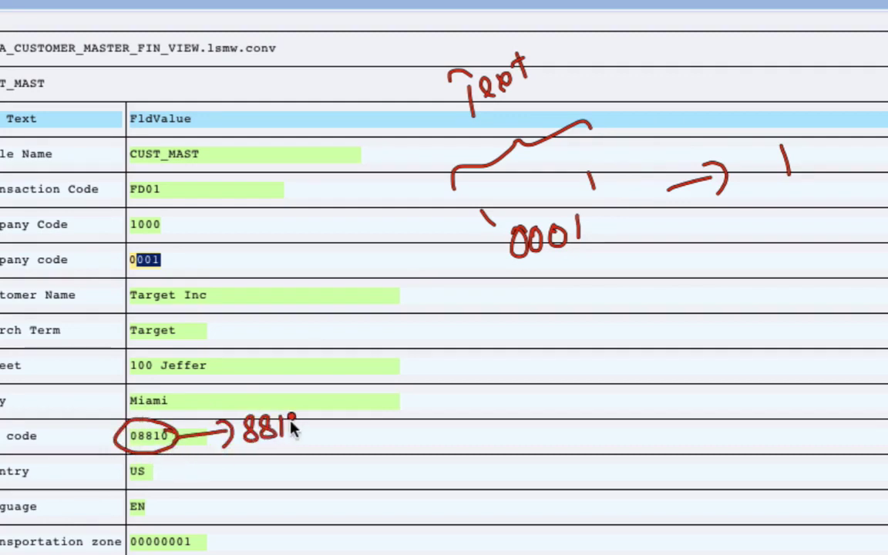
pyautogui.moveTo(293, 428); pyautogui.dragTo(293, 416)
pyautogui.moveTo(141, 421); pyautogui.dragTo(123, 452)
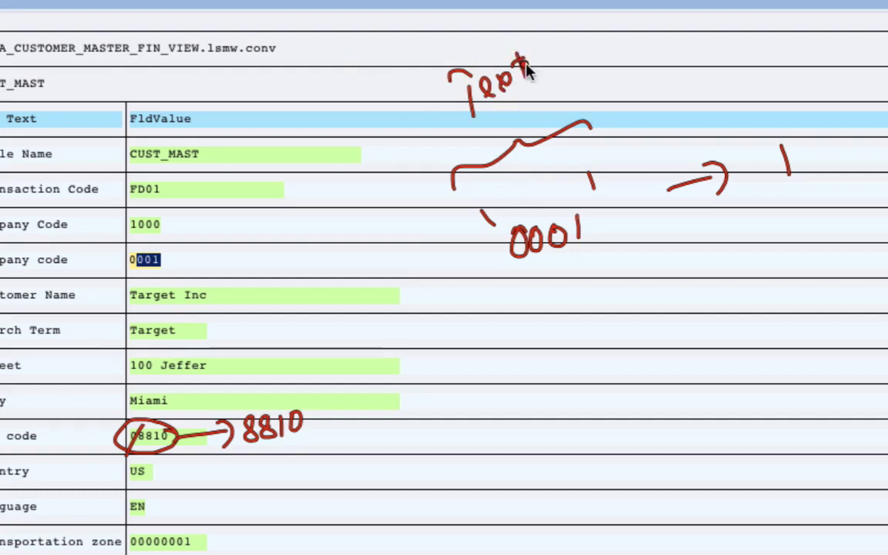
pyautogui.moveTo(545, 42)
pyautogui.mouseDown()
pyautogui.moveTo(447, 69)
pyautogui.moveTo(494, 34)
pyautogui.mouseUp()
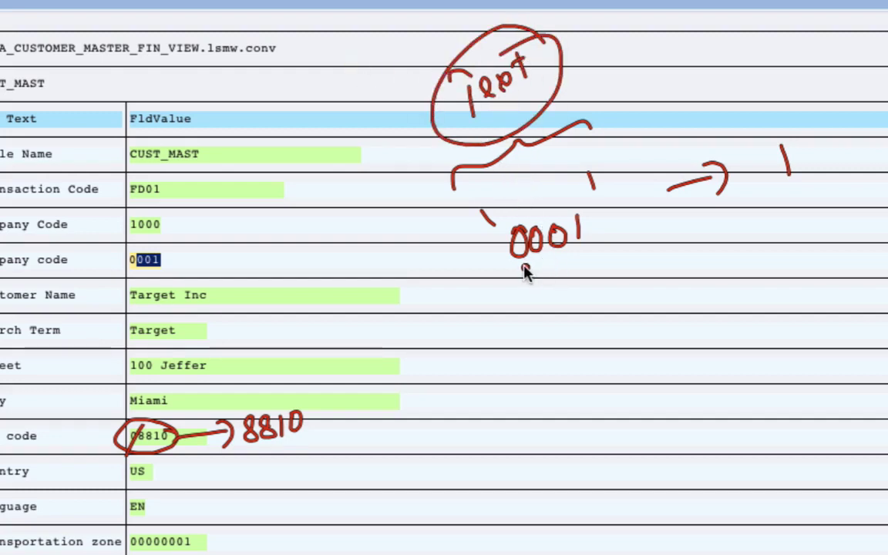
pyautogui.moveTo(511, 272); pyautogui.dragTo(578, 239)
pyautogui.press('Escape')
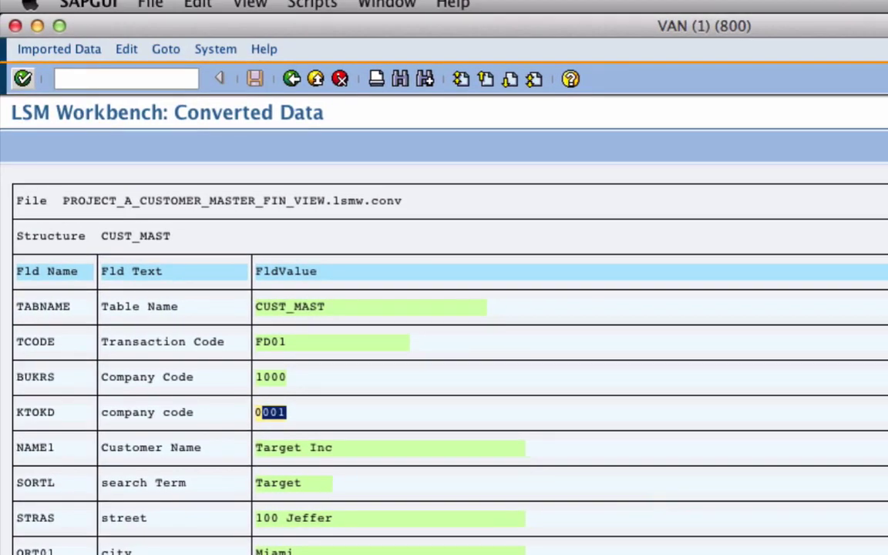
# Create the FIN_VIEW batch input session from the converted file: 1 folder, 2 transactions.
pyautogui.press('F3')
pyautogui.click(293, 79)
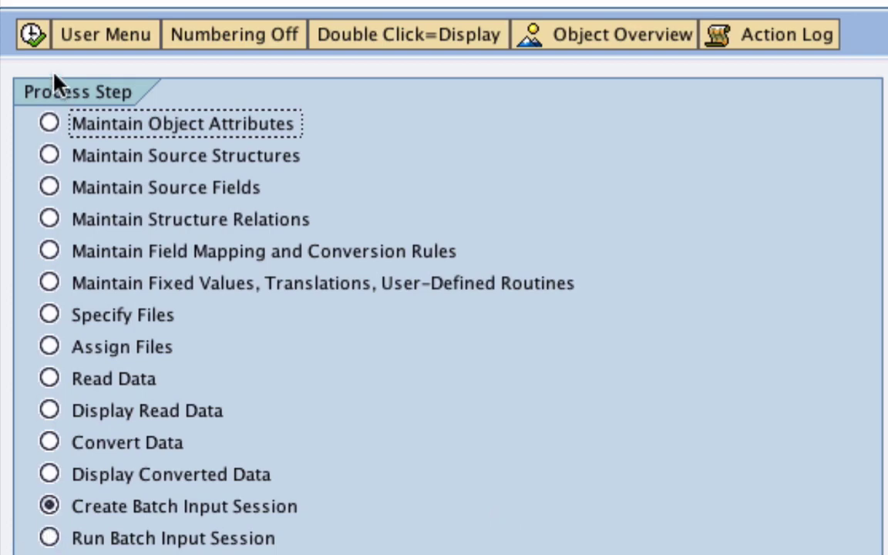
pyautogui.click(31, 33)
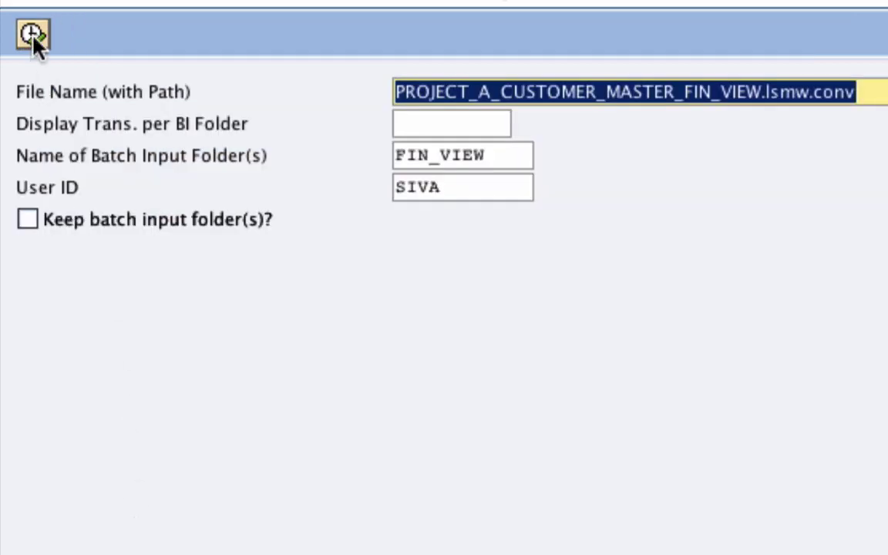
pyautogui.click(31, 32)
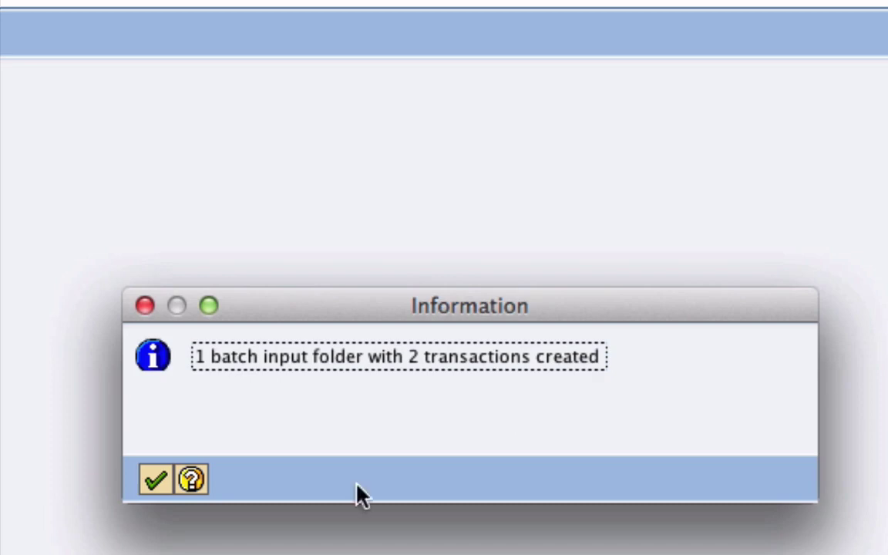
pyautogui.click(154, 482)
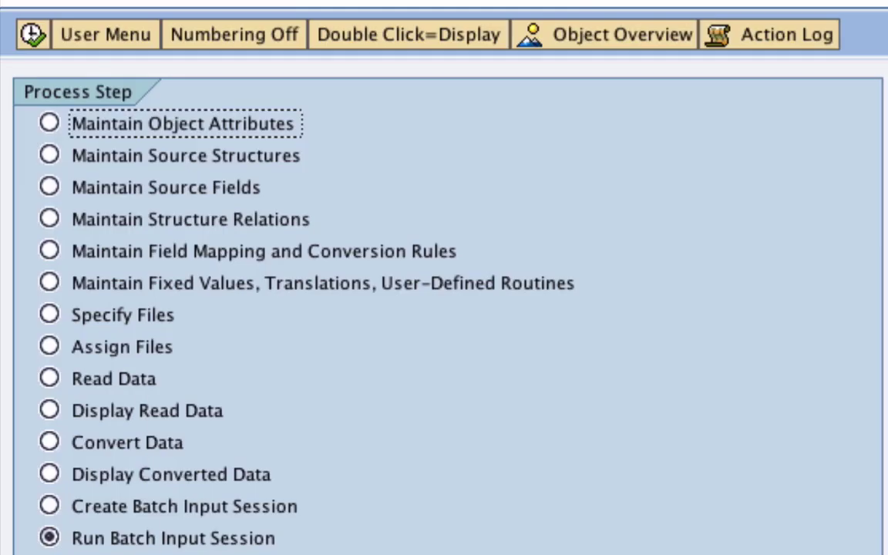
# Execute Run Batch Input Session to reach the SM35 overview listing FIN_VIEW.
pyautogui.moveTo(145, 452)
pyautogui.mouseDown()
pyautogui.moveTo(381, 389)
pyautogui.moveTo(365, 419)
pyautogui.moveTo(414, 398)
pyautogui.moveTo(442, 396)
pyautogui.moveTo(455, 407)
pyautogui.moveTo(520, 359)
pyautogui.moveTo(532, 413)
pyautogui.mouseUp()
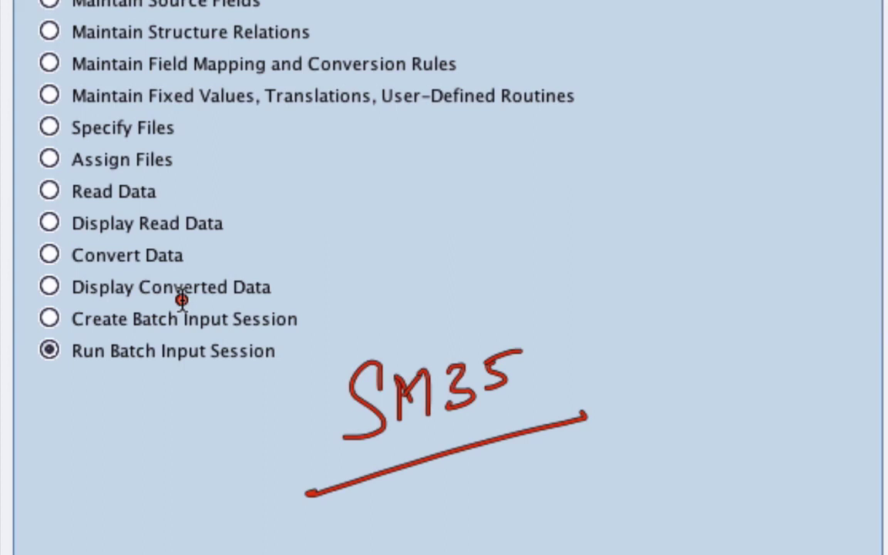
pyautogui.moveTo(299, 349)
pyautogui.mouseDown()
pyautogui.moveTo(329, 395)
pyautogui.moveTo(348, 496)
pyautogui.moveTo(568, 440)
pyautogui.mouseUp()
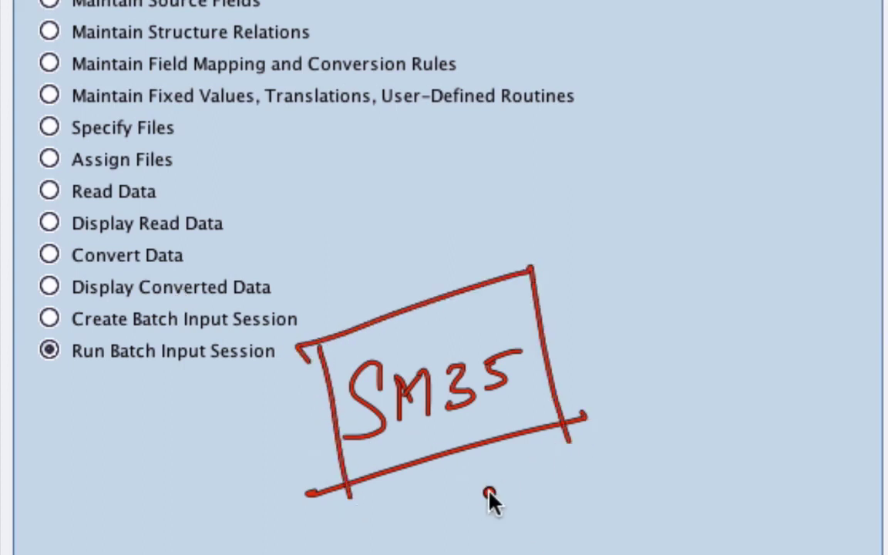
pyautogui.press('Escape')
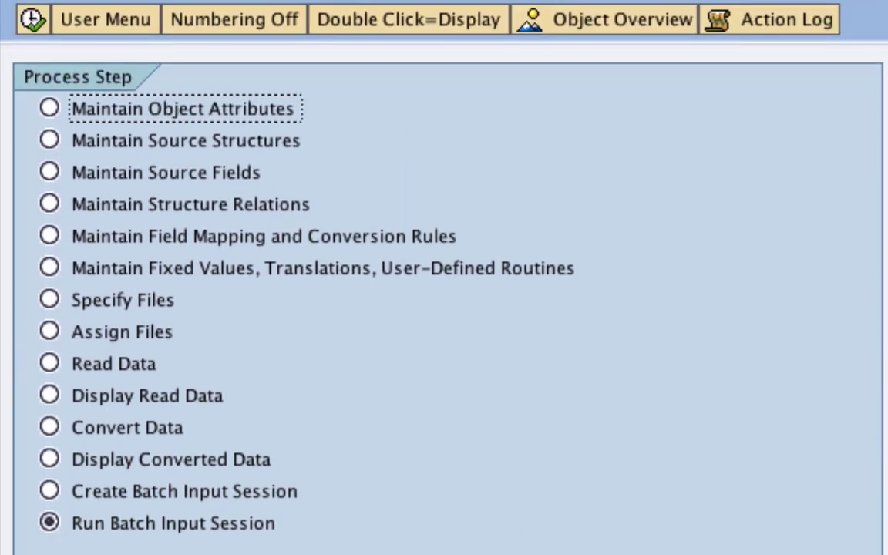
pyautogui.click(33, 19)
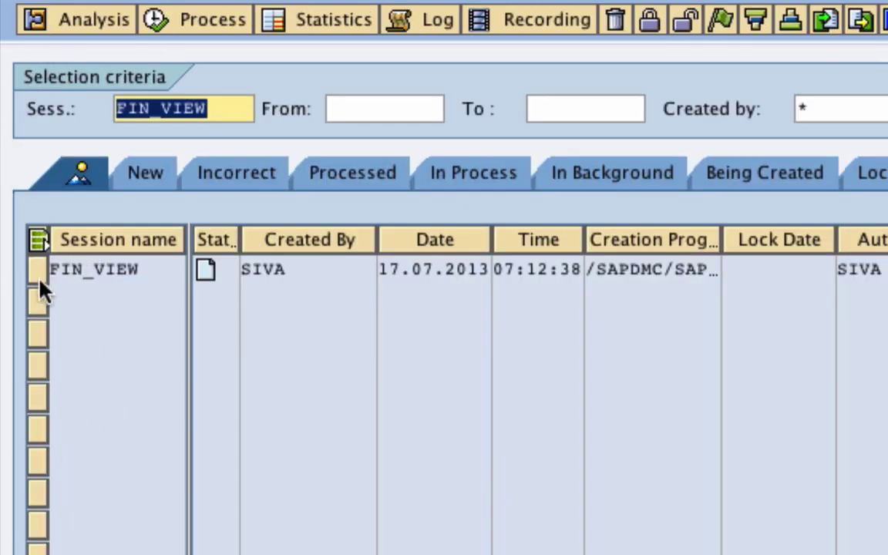
# Select the FIN_VIEW session, check its transaction count, and open its Process Session dialog.
pyautogui.click(40, 269)
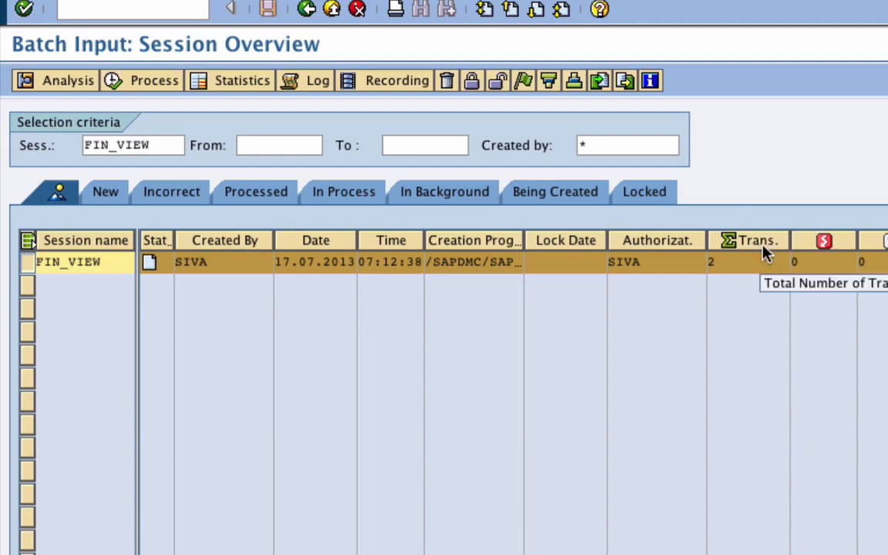
pyautogui.click(739, 263)
pyautogui.moveTo(740, 261); pyautogui.dragTo(709, 264)
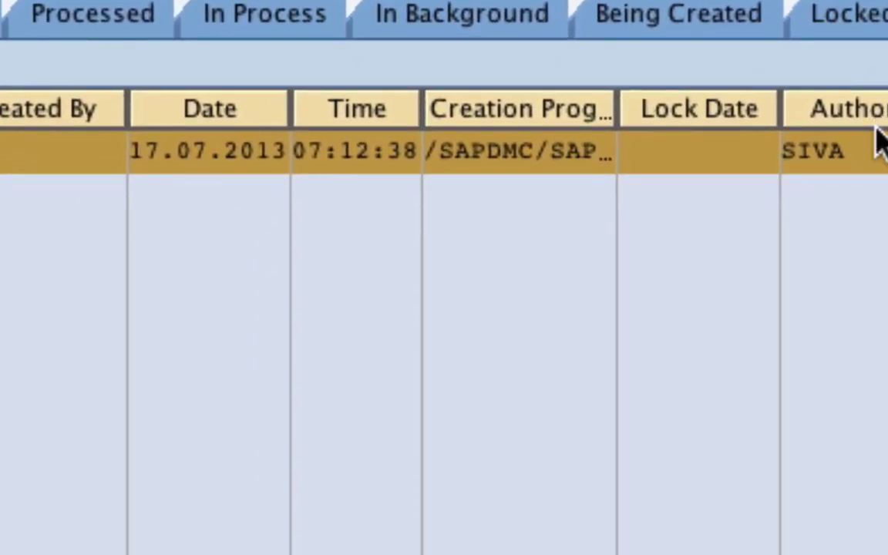
pyautogui.moveTo(869, 158); pyautogui.dragTo(807, 146)
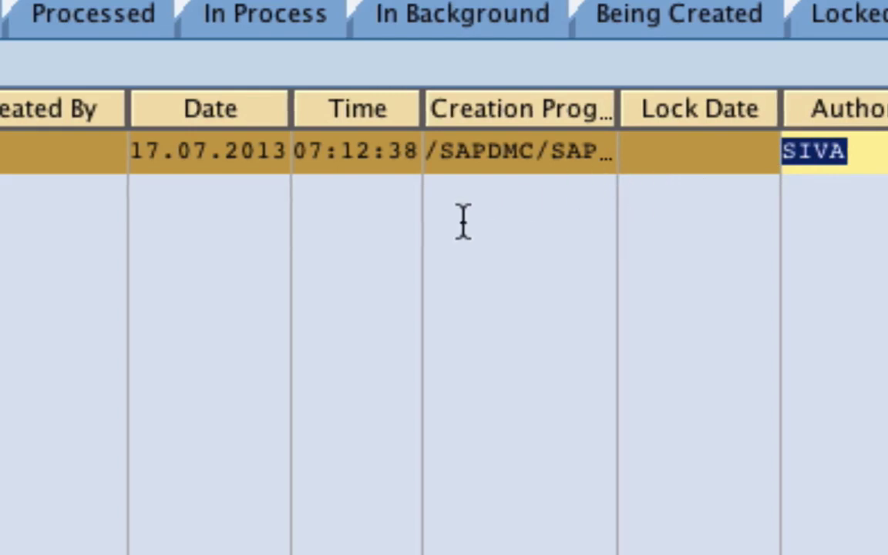
pyautogui.click(149, 164)
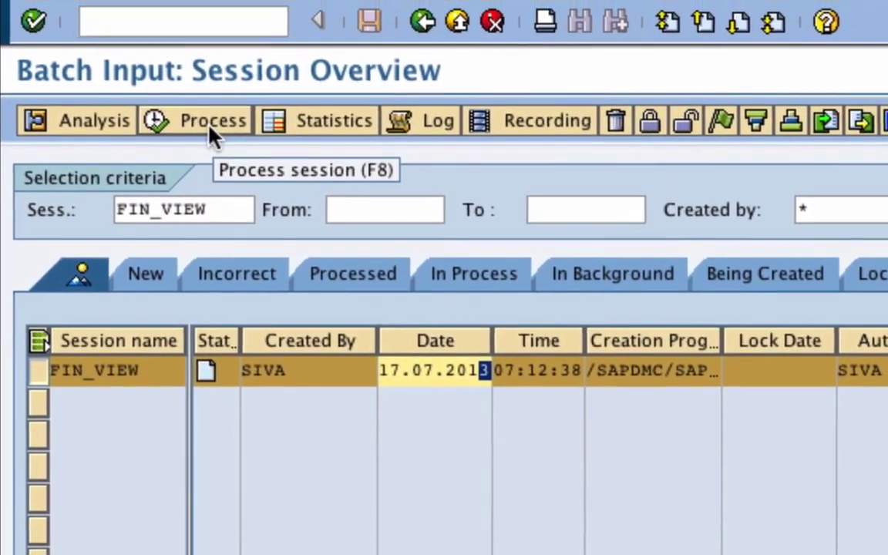
pyautogui.click(220, 77)
pyautogui.moveTo(374, 269); pyautogui.dragTo(347, 317)
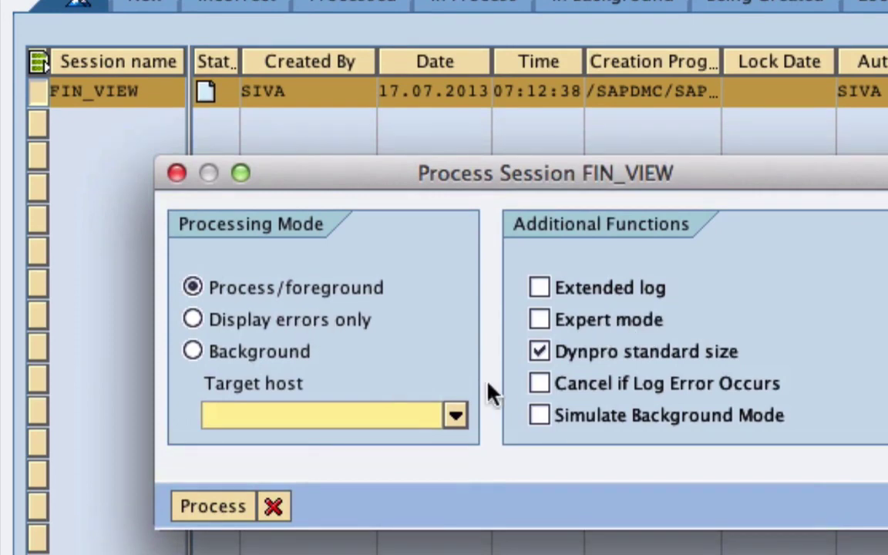
# Process FIN_VIEW in the background, then check its counts: 2 transactions, 0 errors, 0 processed.
pyautogui.click(193, 351)
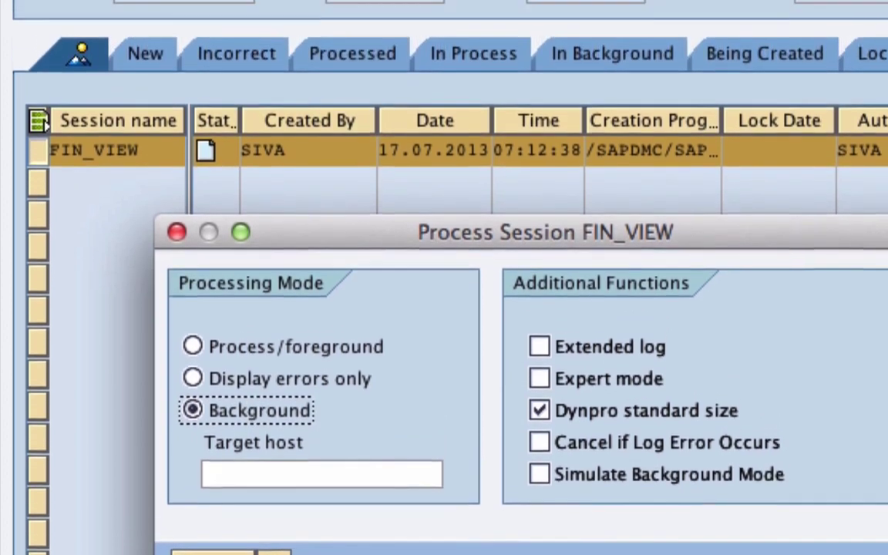
pyautogui.click(205, 514)
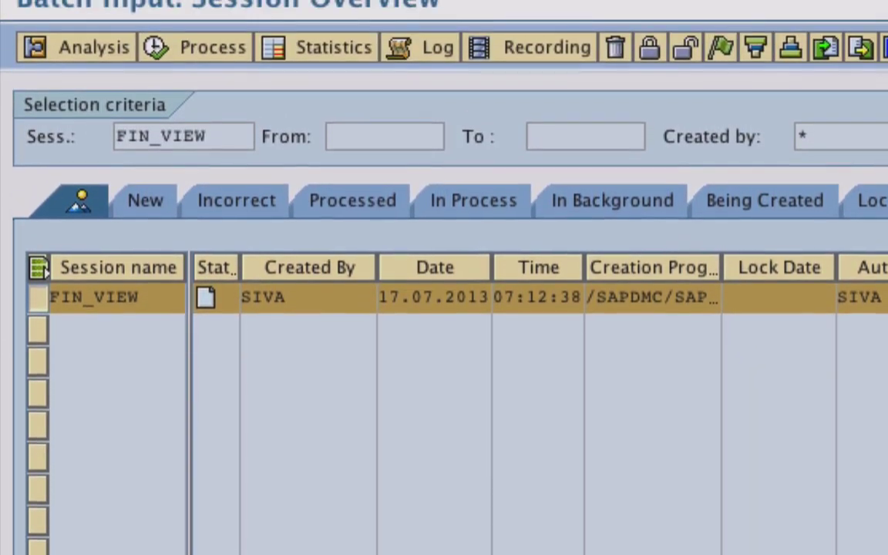
pyautogui.click(434, 297)
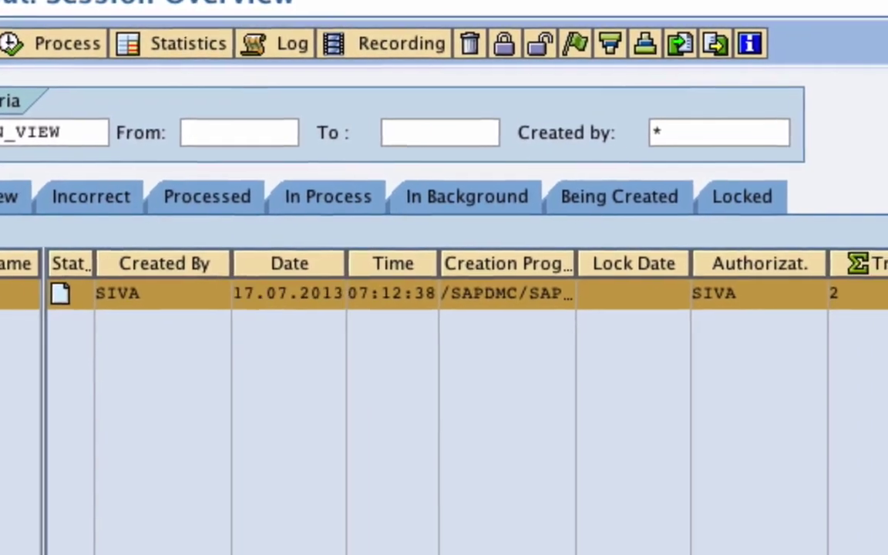
pyautogui.click(839, 287)
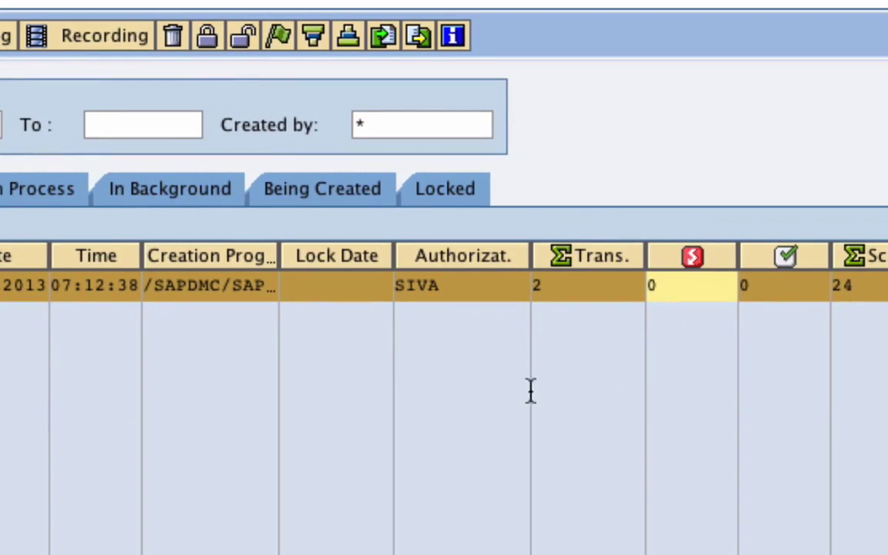
pyautogui.click(802, 262)
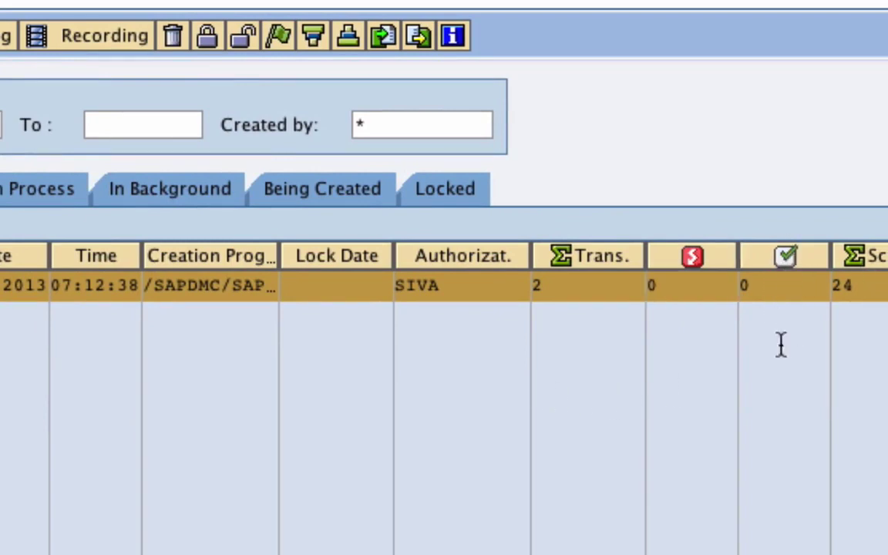
pyautogui.click(779, 285)
pyautogui.moveTo(779, 285); pyautogui.dragTo(731, 280)
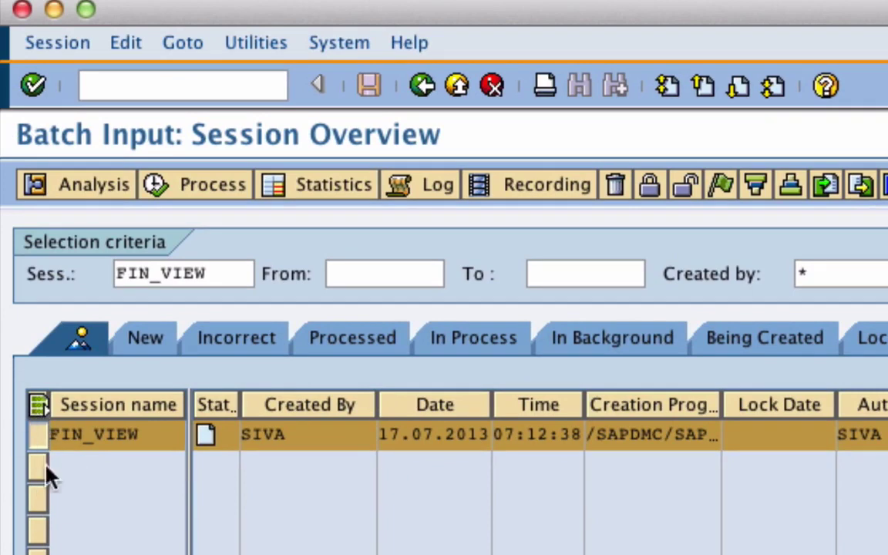
# Check SM35's Incorrect, Processed and In Process lists; none shows a FIN_VIEW session.
pyautogui.click(239, 350)
pyautogui.click(341, 351)
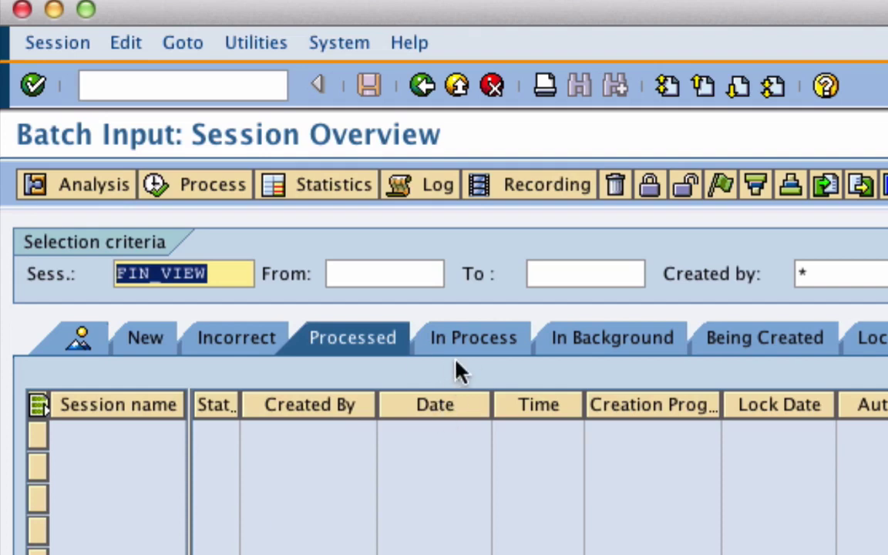
pyautogui.click(466, 355)
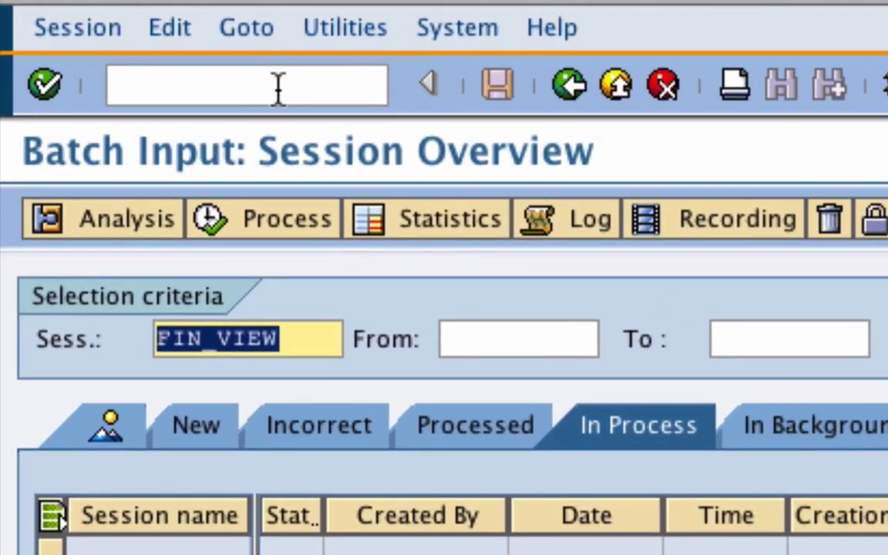
pyautogui.click(275, 86)
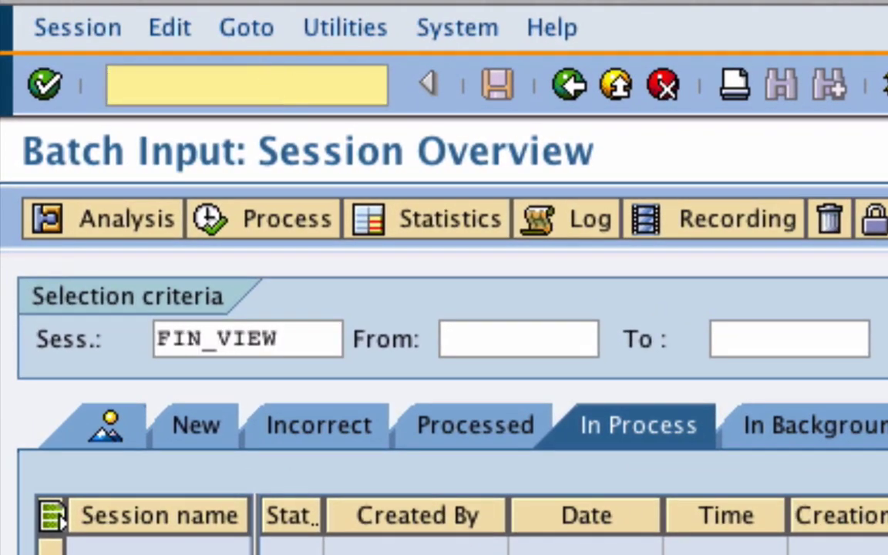
# Open customer display with /ovd03 and search customers by name bestbuy*.
pyautogui.write('/ov')
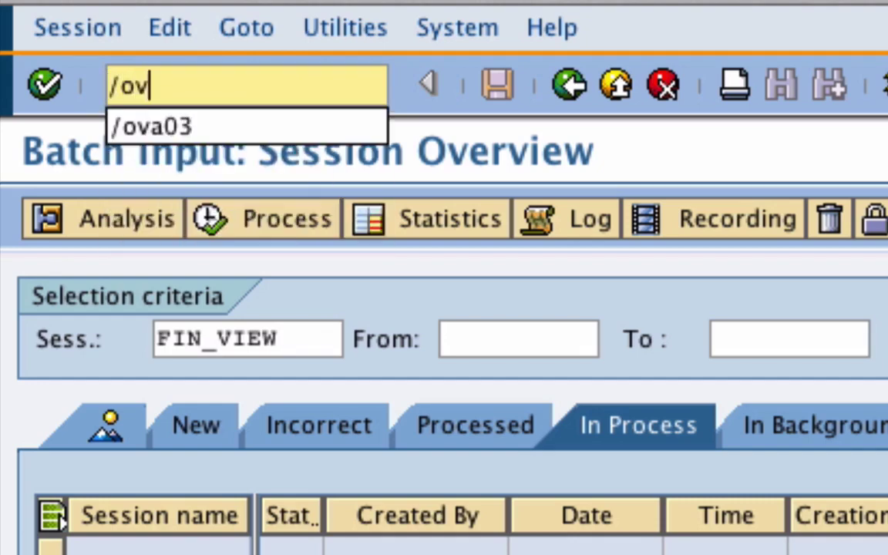
pyautogui.write('d03')
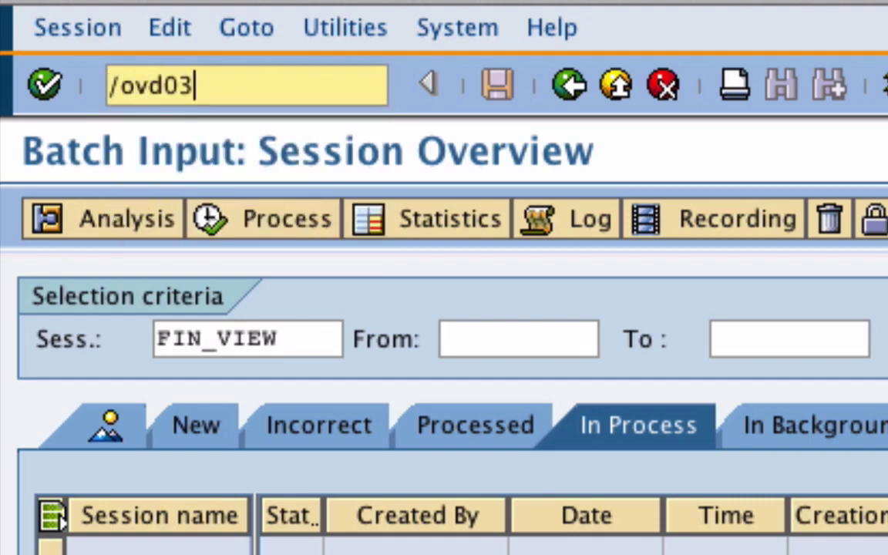
pyautogui.press('Return')
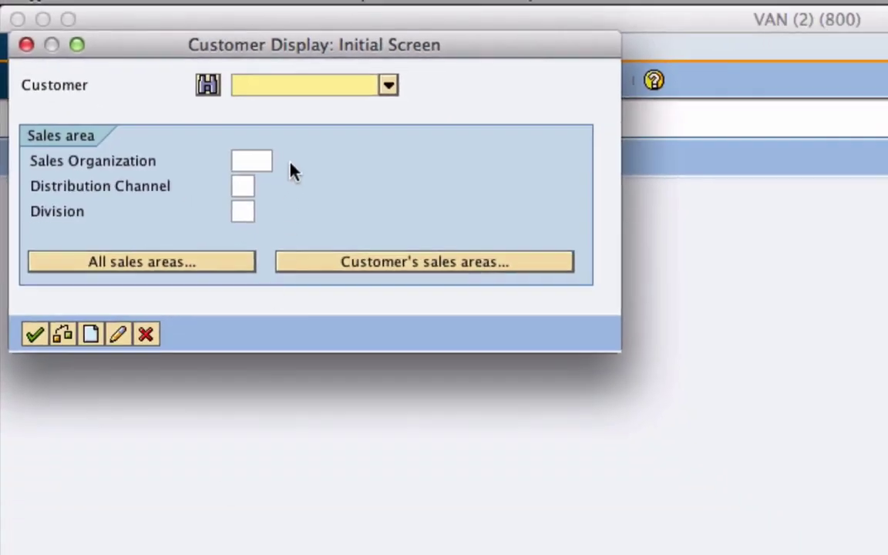
pyautogui.click(390, 89)
pyautogui.click(493, 265)
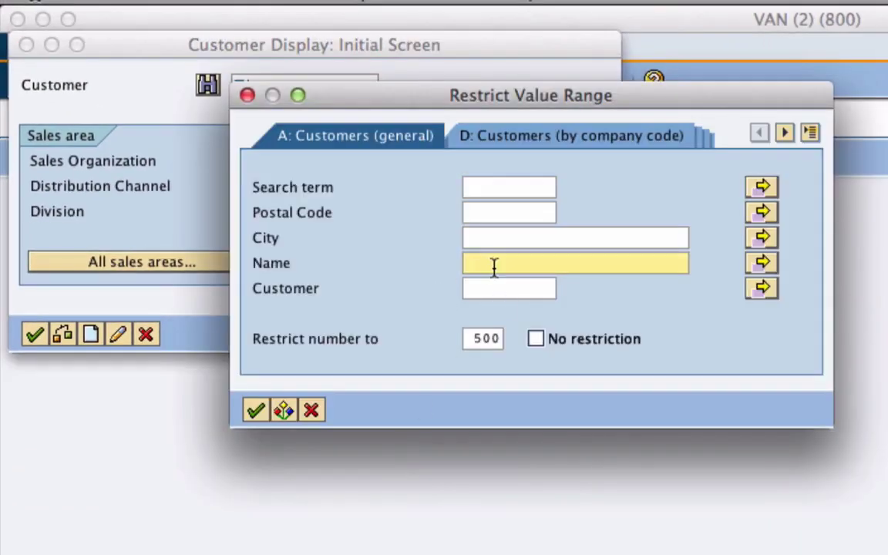
pyautogui.write('best')
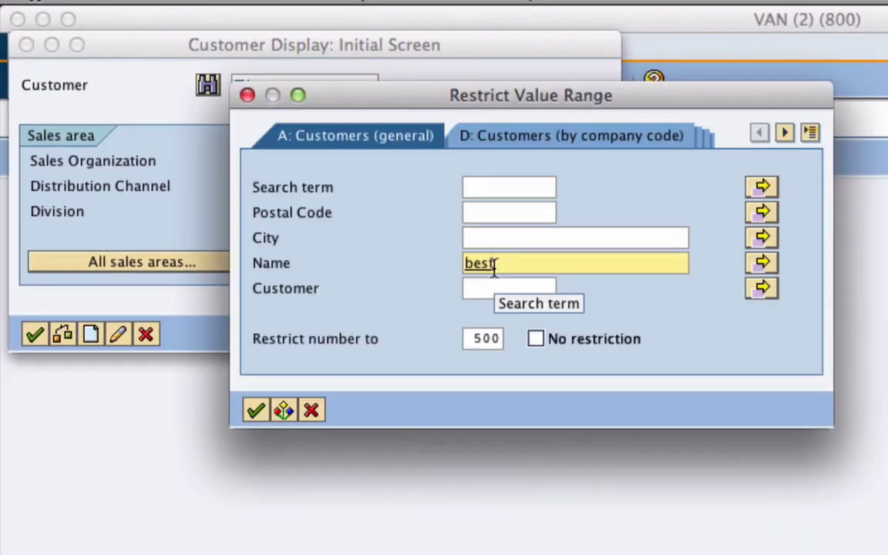
pyautogui.write('buy')
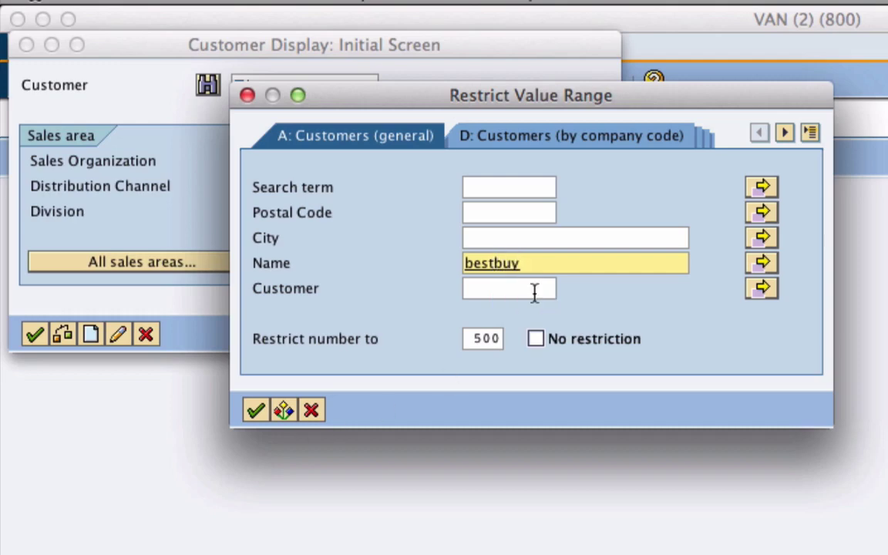
pyautogui.write('*')
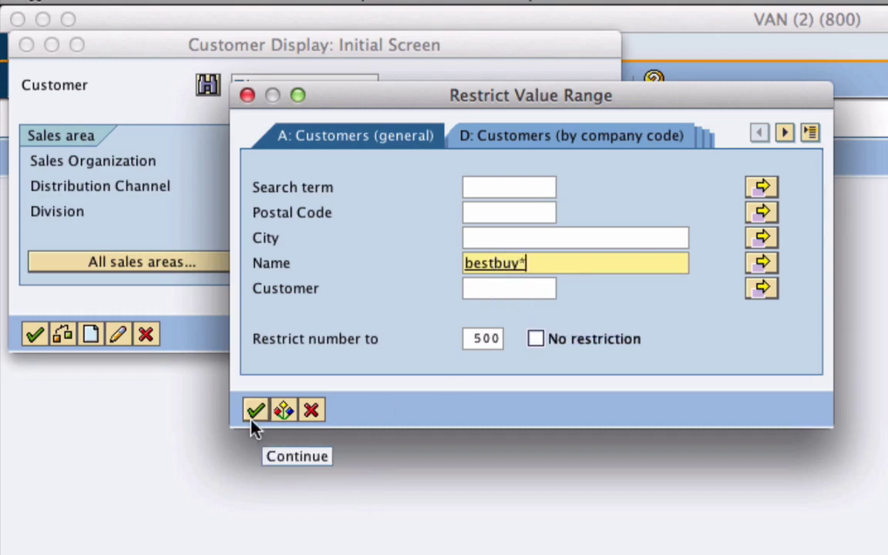
pyautogui.click(255, 409)
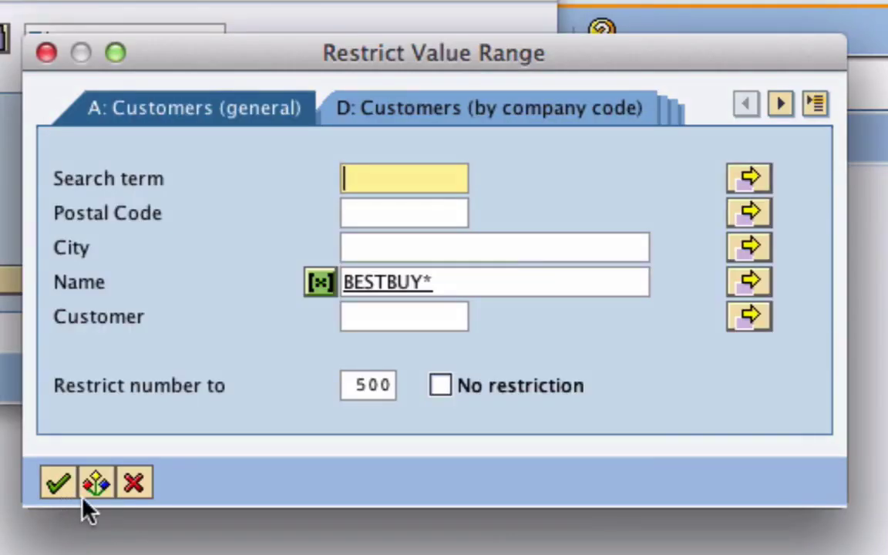
# Search customers by name Target*, then cancel the search dialog.
pyautogui.moveTo(489, 278); pyautogui.dragTo(327, 284)
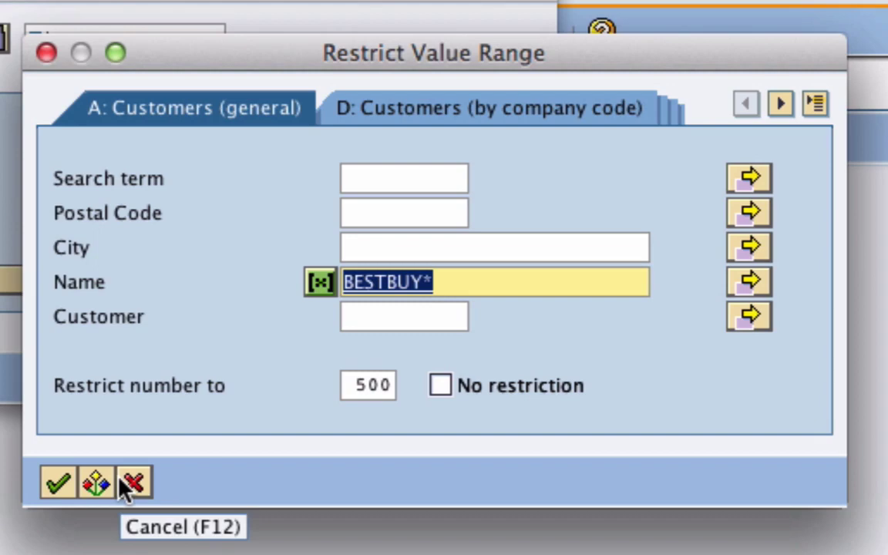
pyautogui.write('Target')
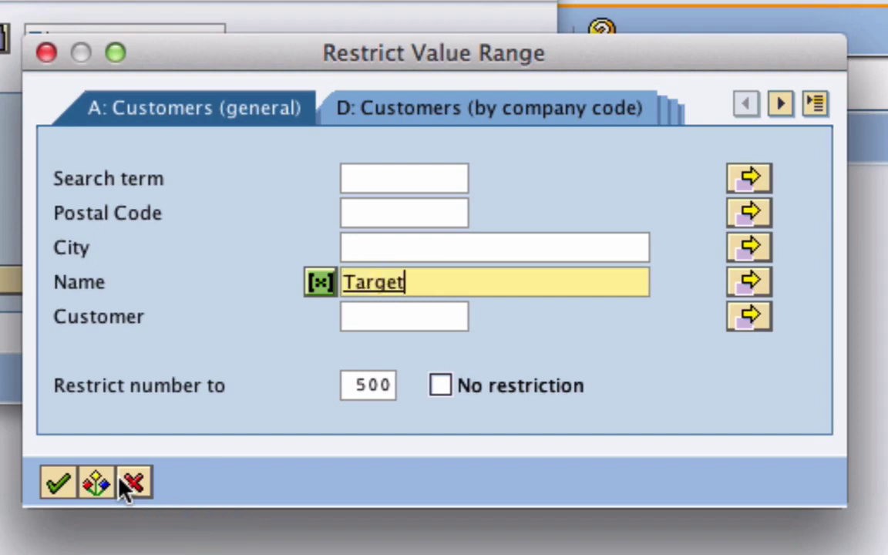
pyautogui.write('*')
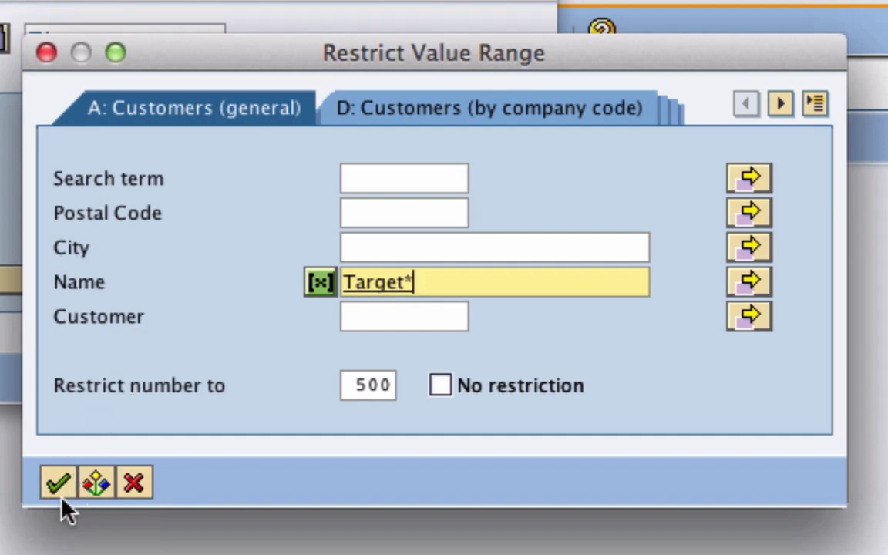
pyautogui.click(60, 487)
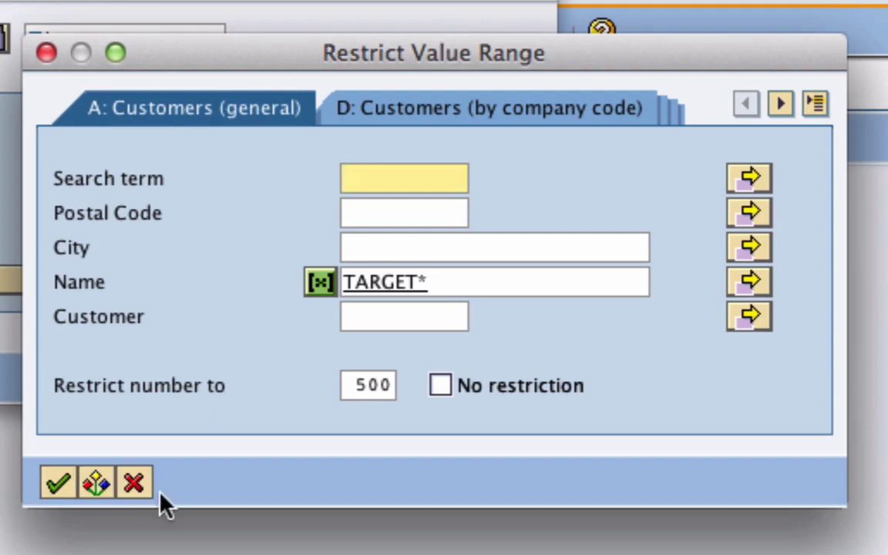
pyautogui.click(136, 484)
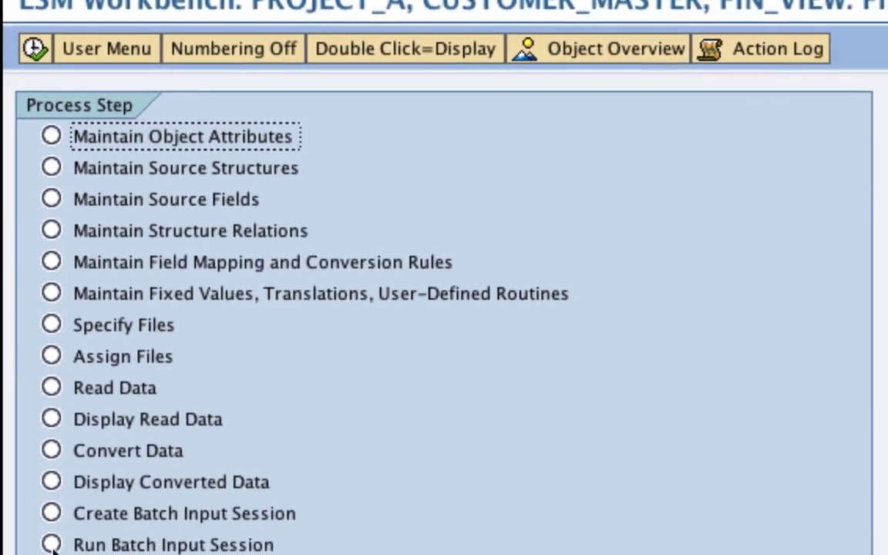
# Run the Batch Input Session step and open FIN_VIEW, whose two FD01 transactions show Incorrect.
pyautogui.click(39, 543)
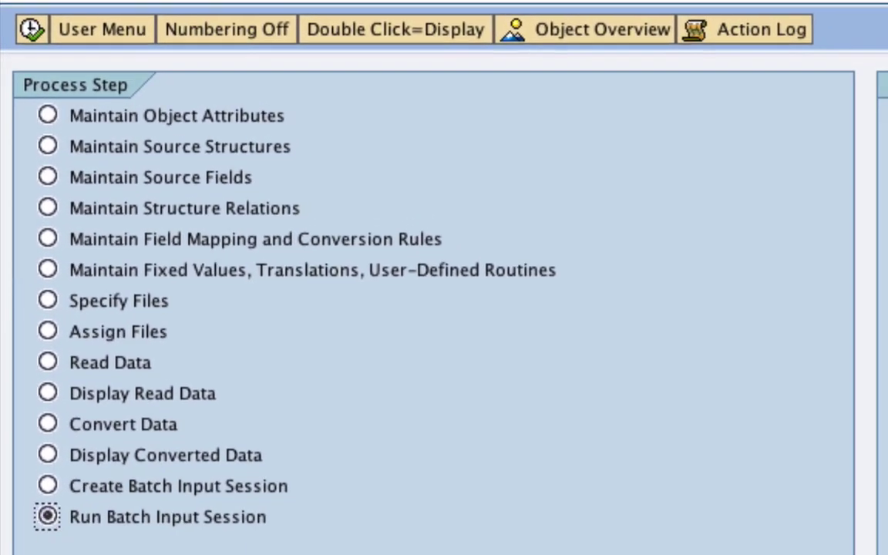
pyautogui.click(31, 28)
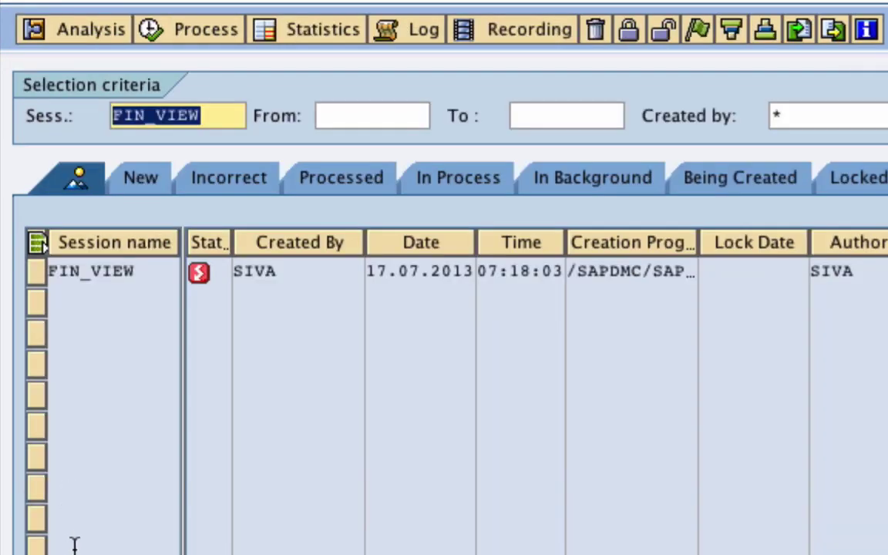
pyautogui.click(38, 277)
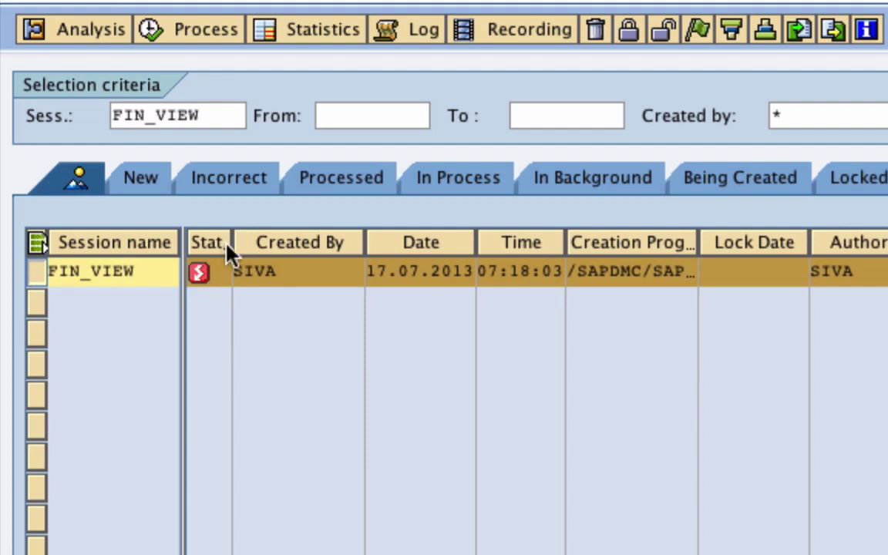
pyautogui.moveTo(232, 244); pyautogui.dragTo(307, 243)
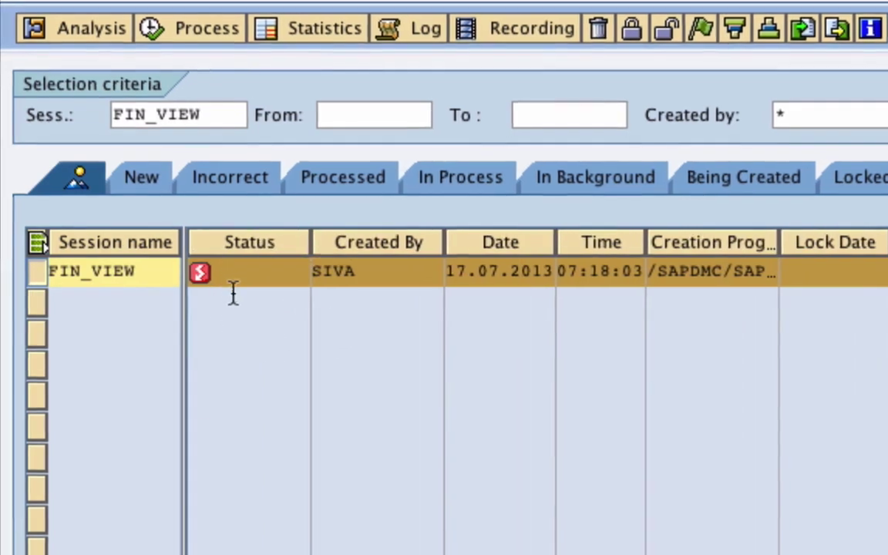
pyautogui.click(231, 274)
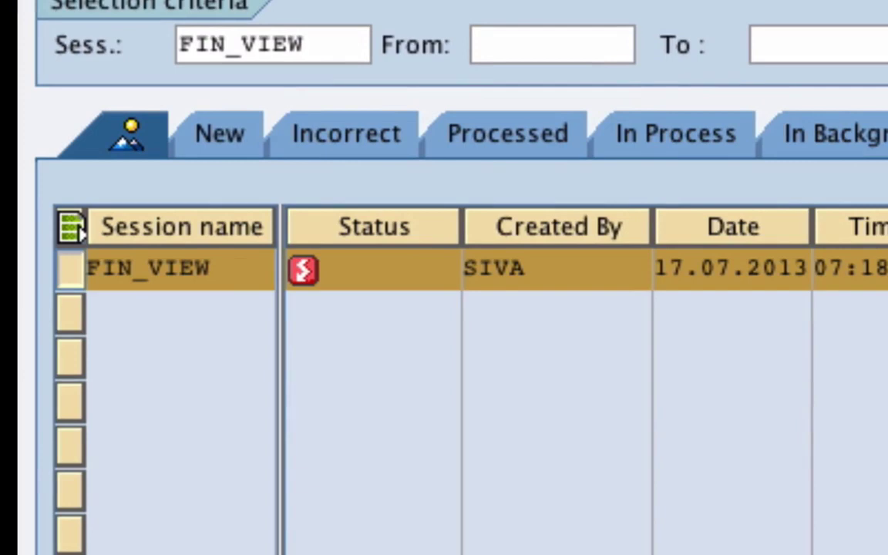
pyautogui.doubleClick(176, 273)
pyautogui.moveTo(413, 268); pyautogui.dragTo(264, 283)
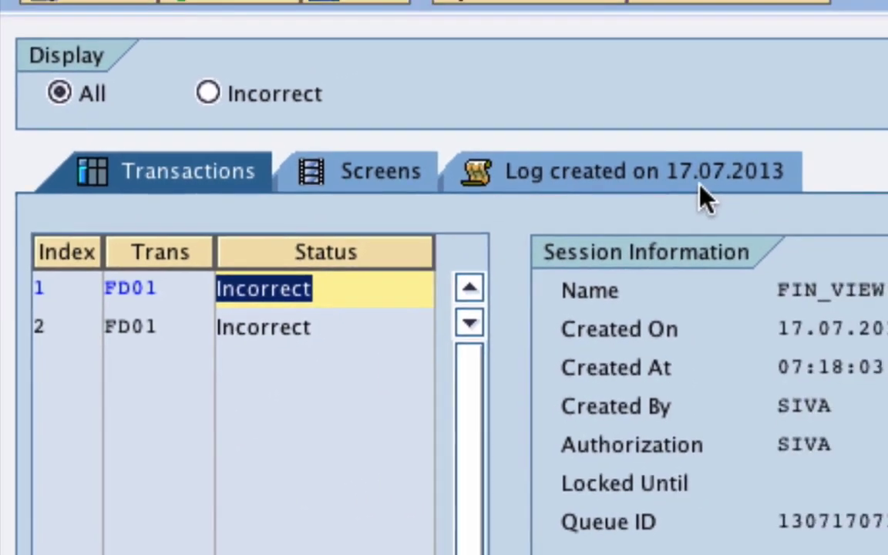
# Review the session log's KNA1-LZONE formatting error and the missing TZONE entry message.
pyautogui.click(678, 174)
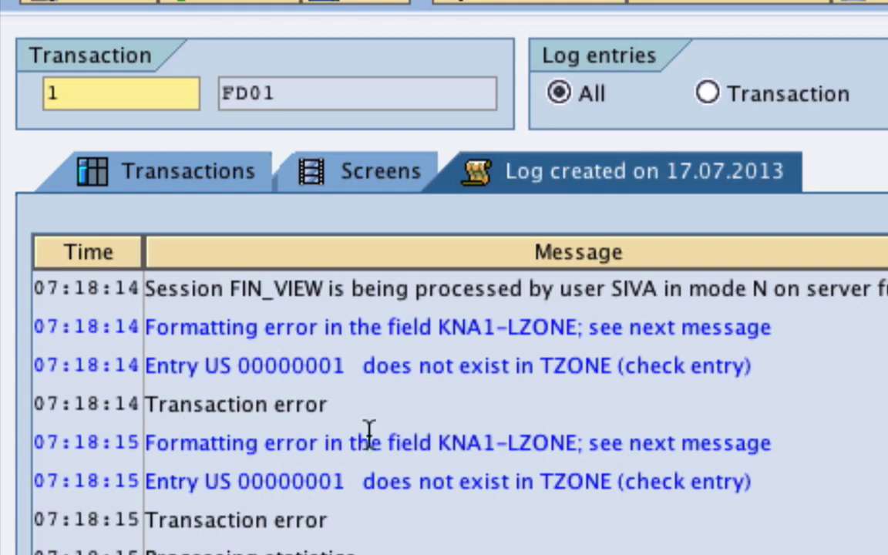
pyautogui.moveTo(801, 333); pyautogui.dragTo(428, 316)
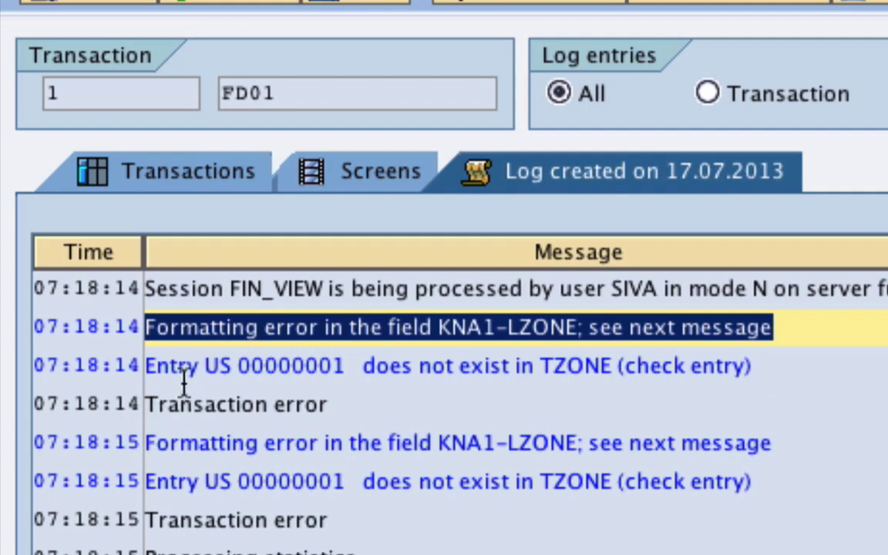
pyautogui.moveTo(759, 367); pyautogui.dragTo(231, 378)
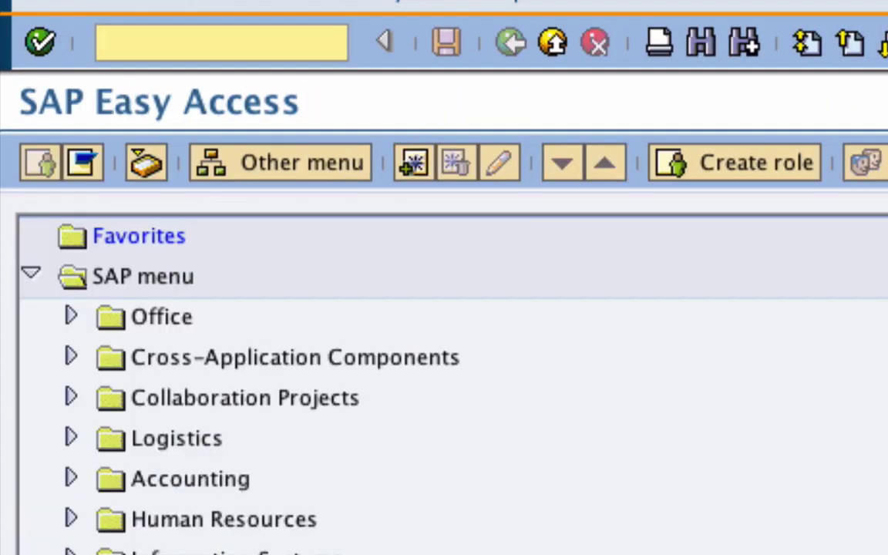
# In VD03, search customers by name 'walmart' and pick customer 100212.
pyautogui.write('vd03')
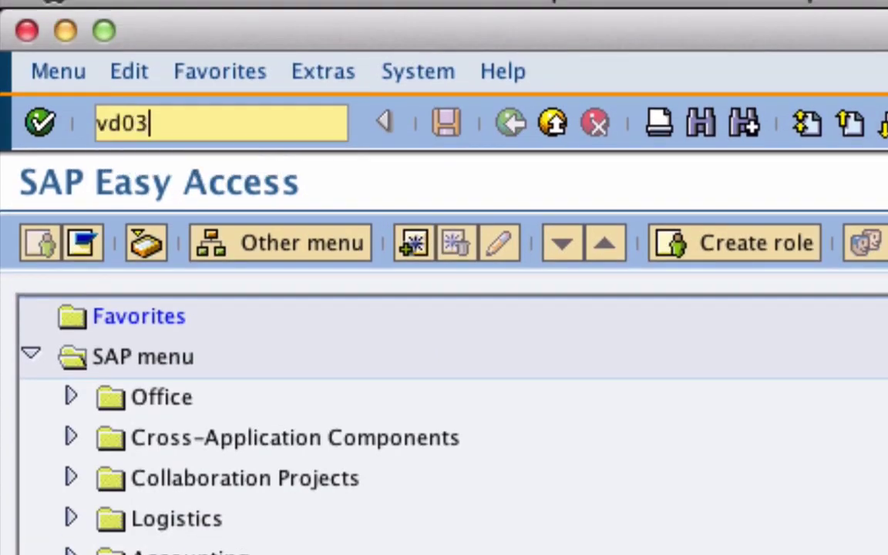
pyautogui.click(37, 122)
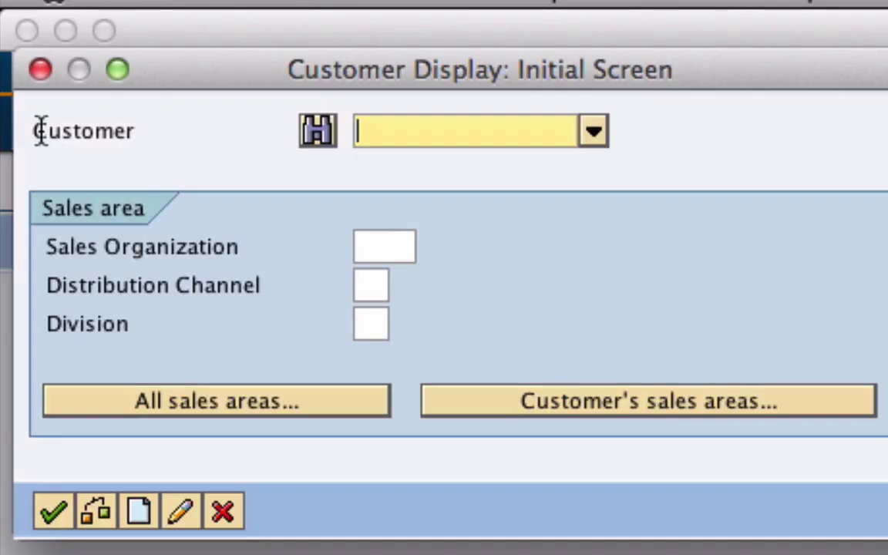
pyautogui.click(593, 131)
pyautogui.click(746, 409)
pyautogui.write('wa')
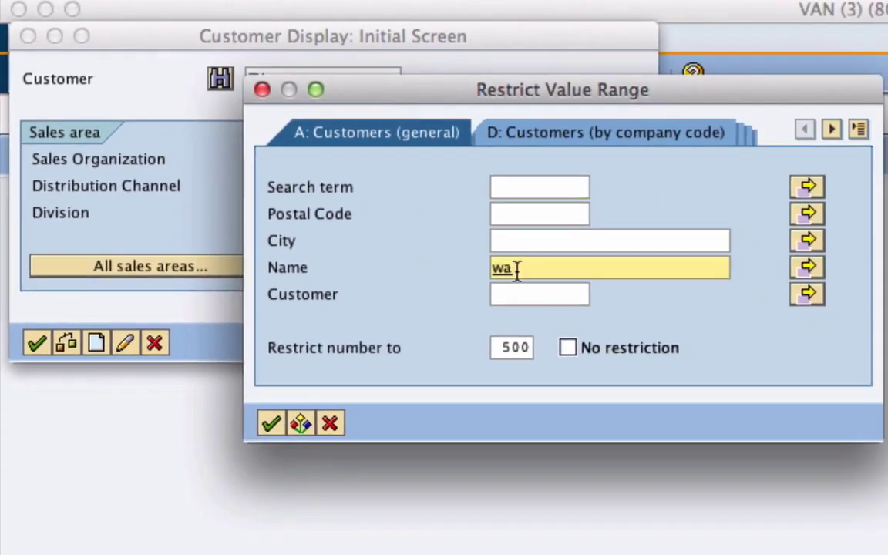
pyautogui.write('lmart*')
pyautogui.click(271, 424)
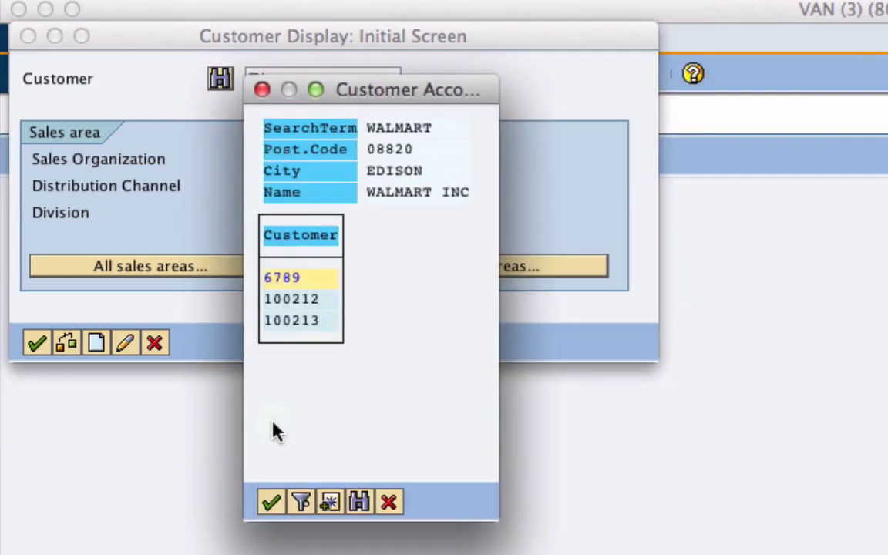
pyautogui.doubleClick(304, 308)
pyautogui.click(34, 348)
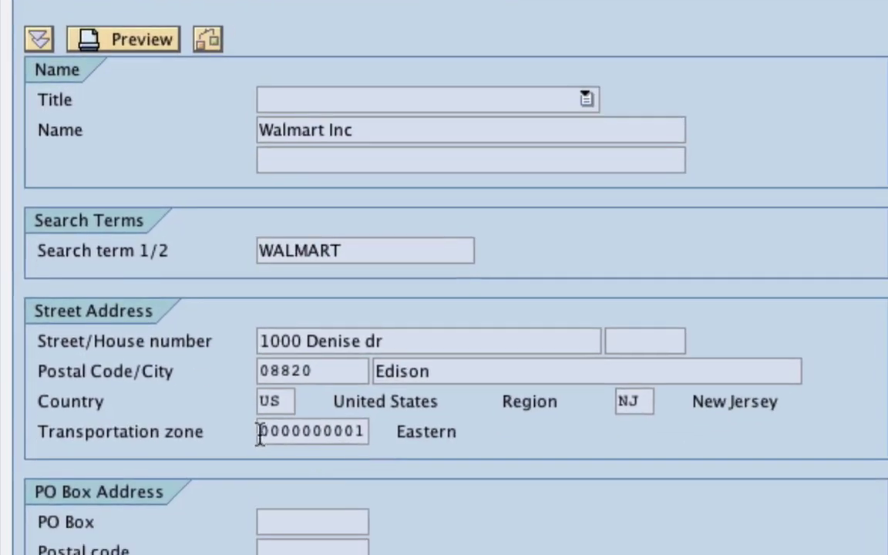
pyautogui.moveTo(261, 436); pyautogui.dragTo(352, 445)
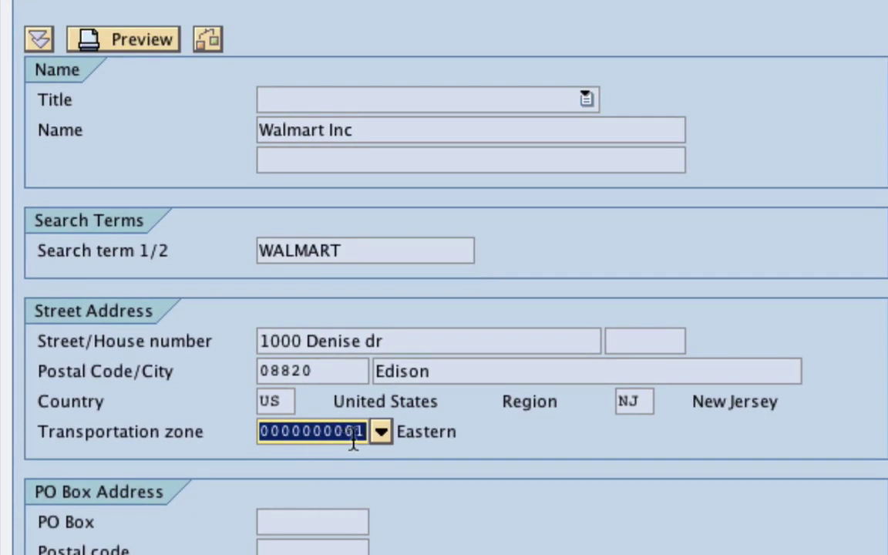
pyautogui.click(309, 435)
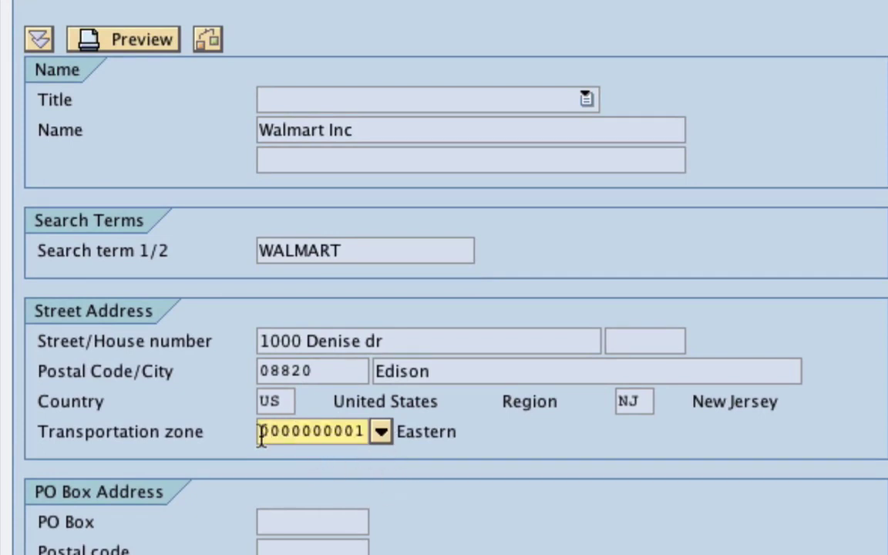
pyautogui.moveTo(260, 432); pyautogui.dragTo(435, 434)
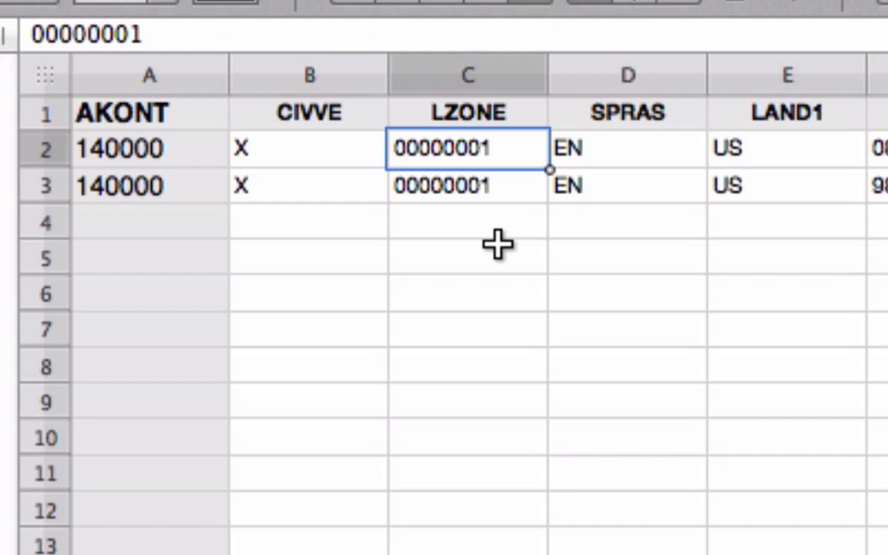
pyautogui.write('0000000001')
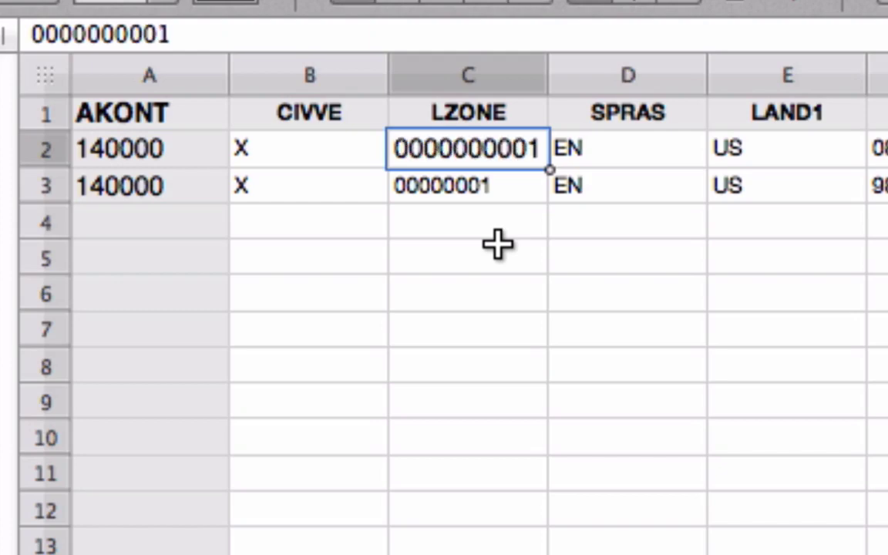
pyautogui.press('Return')
pyautogui.write('0000000001')
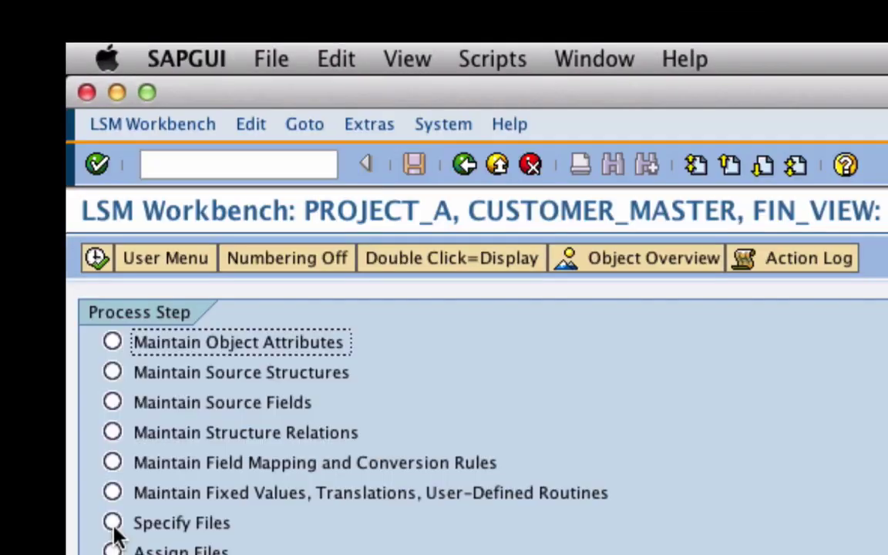
pyautogui.click(114, 522)
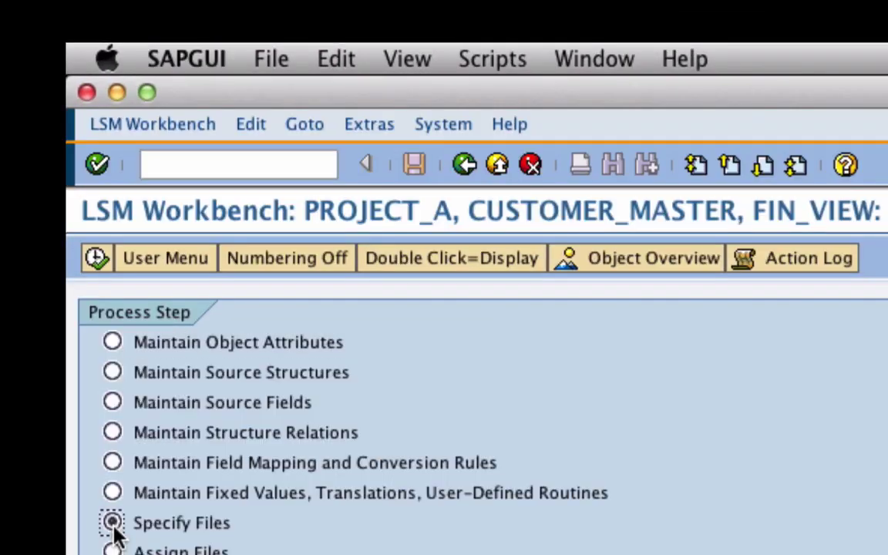
# In Specify Files, delete the customer_fin, Imported Data and Converted Data file entries.
pyautogui.click(96, 260)
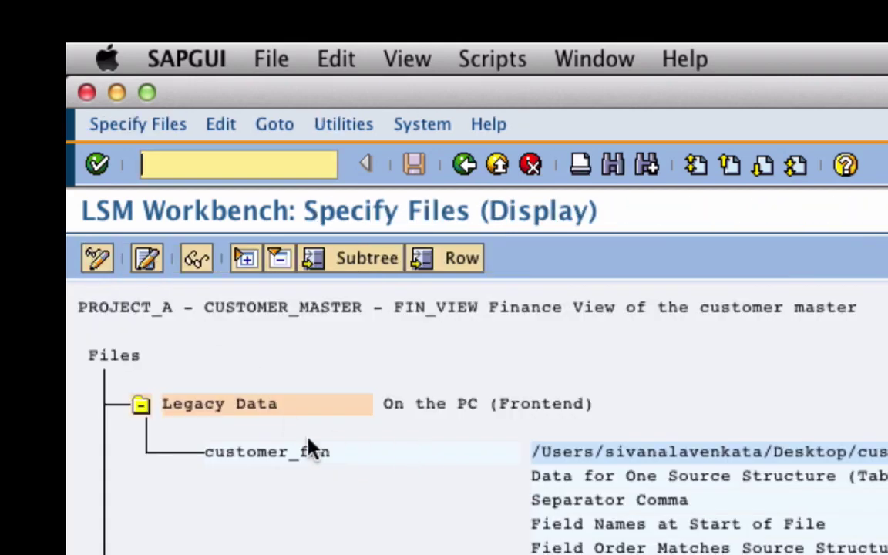
pyautogui.click(323, 455)
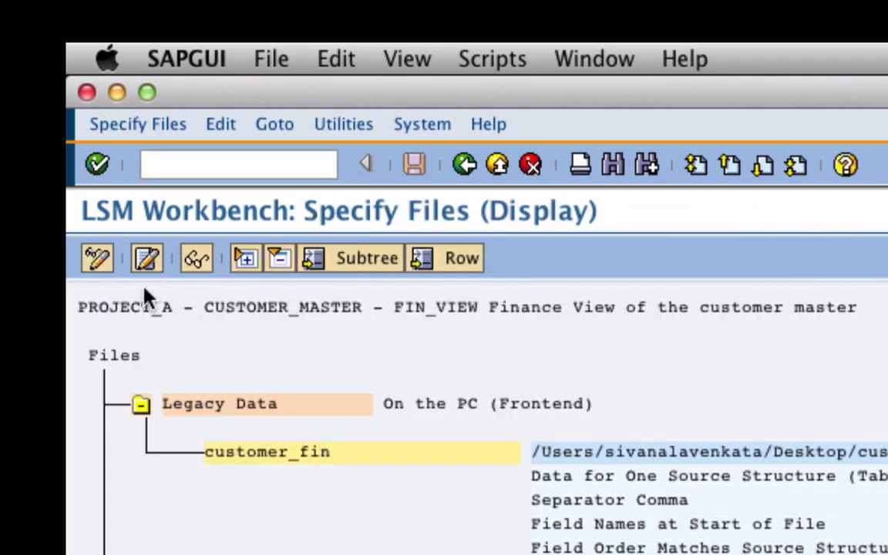
pyautogui.click(92, 266)
pyautogui.click(216, 261)
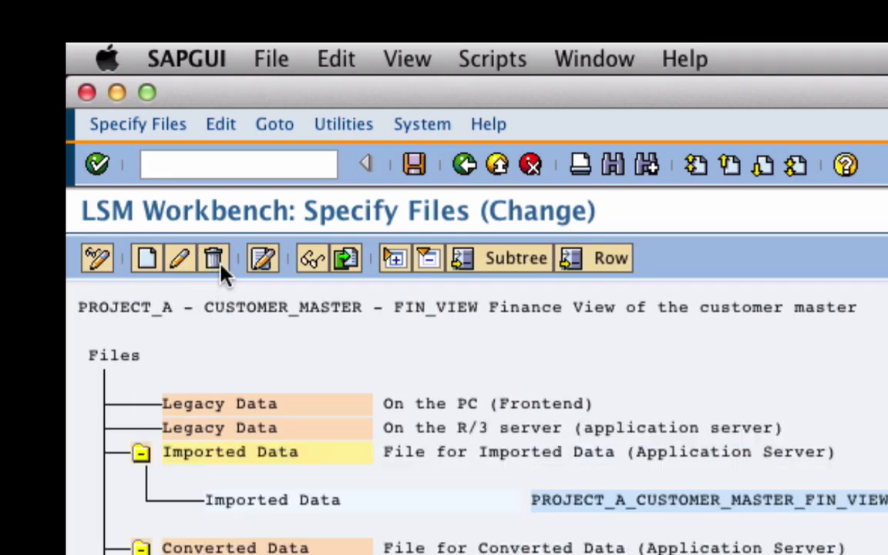
pyautogui.click(94, 257)
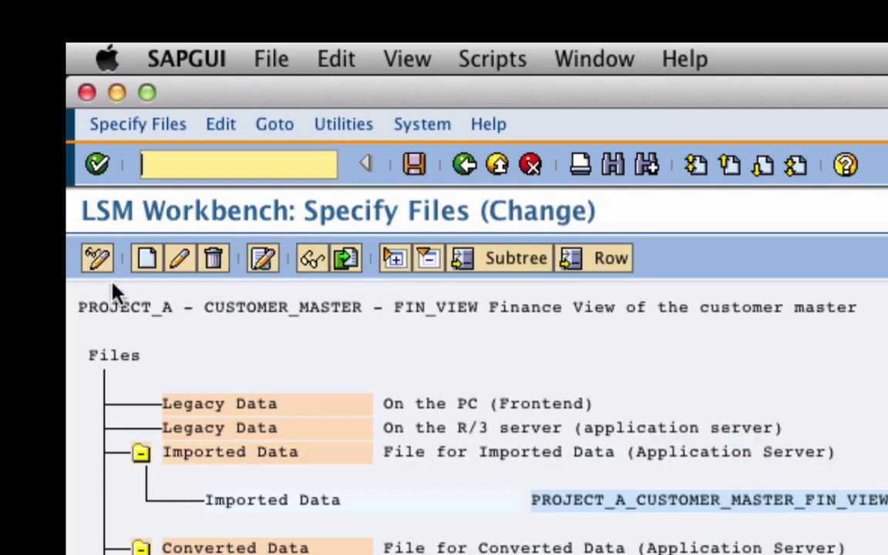
pyautogui.click(292, 501)
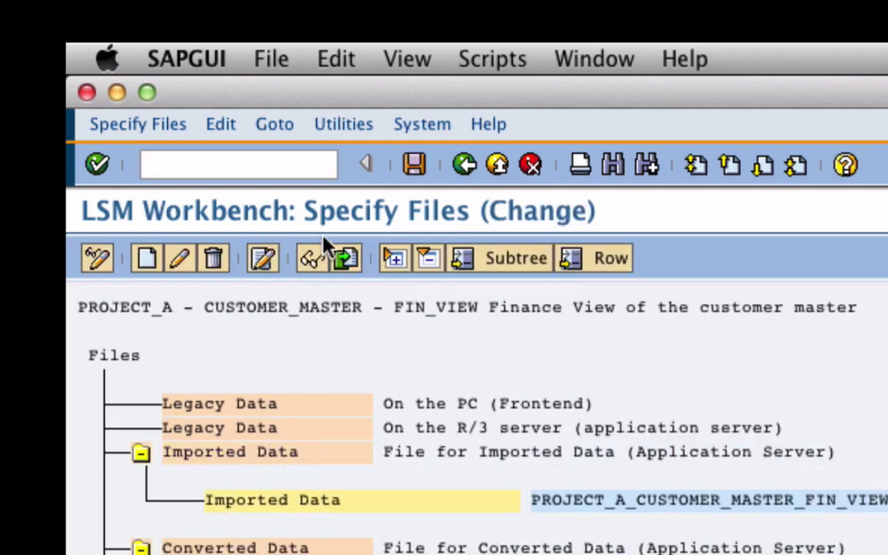
pyautogui.click(218, 261)
pyautogui.click(278, 515)
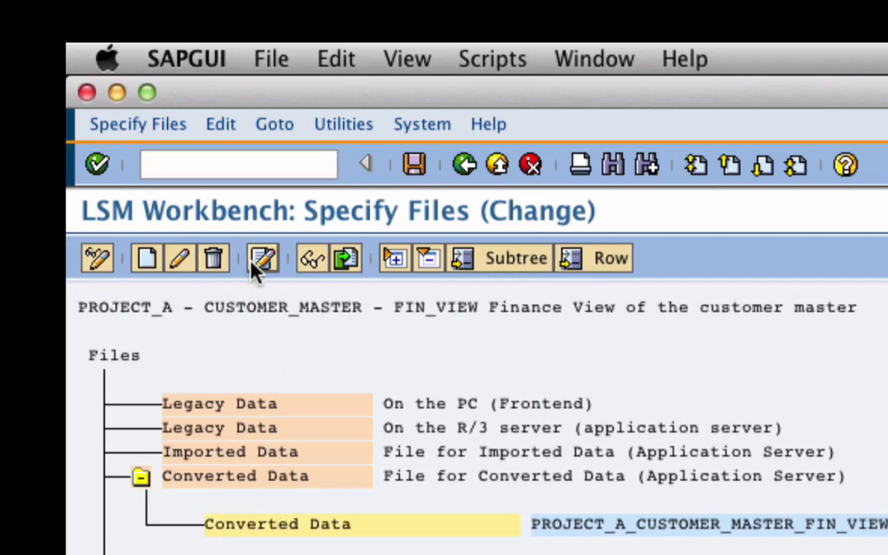
pyautogui.click(215, 259)
# Create a new PC legacy file customer_fin_2 pointing to customers.csv on the Desktop.
pyautogui.click(206, 339)
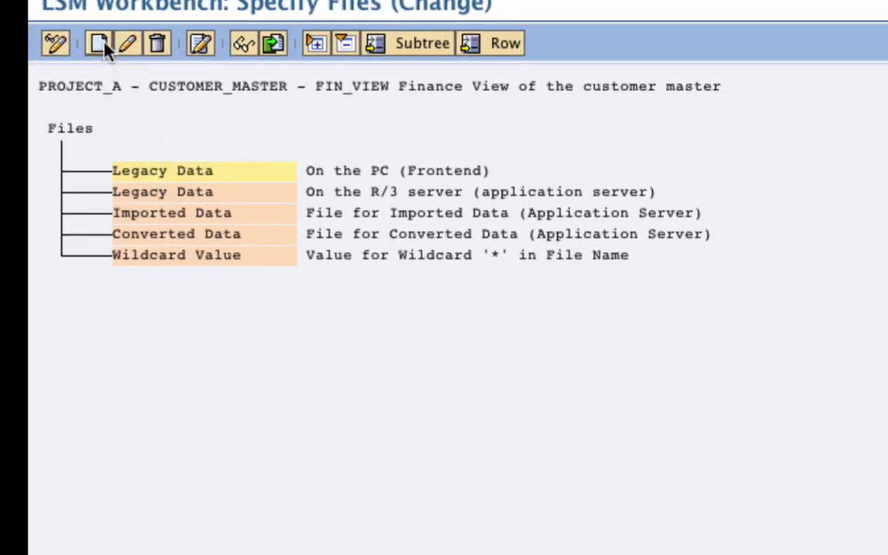
pyautogui.click(101, 44)
pyautogui.click(848, 72)
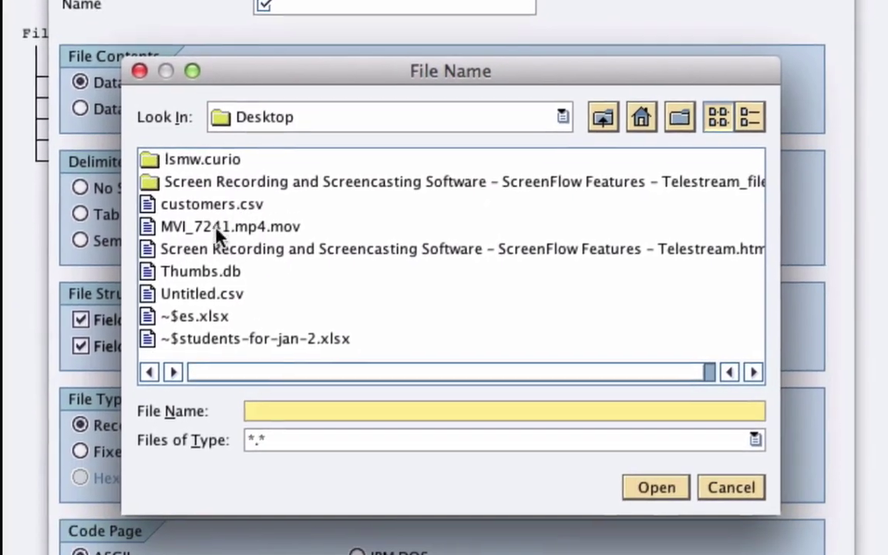
pyautogui.doubleClick(179, 300)
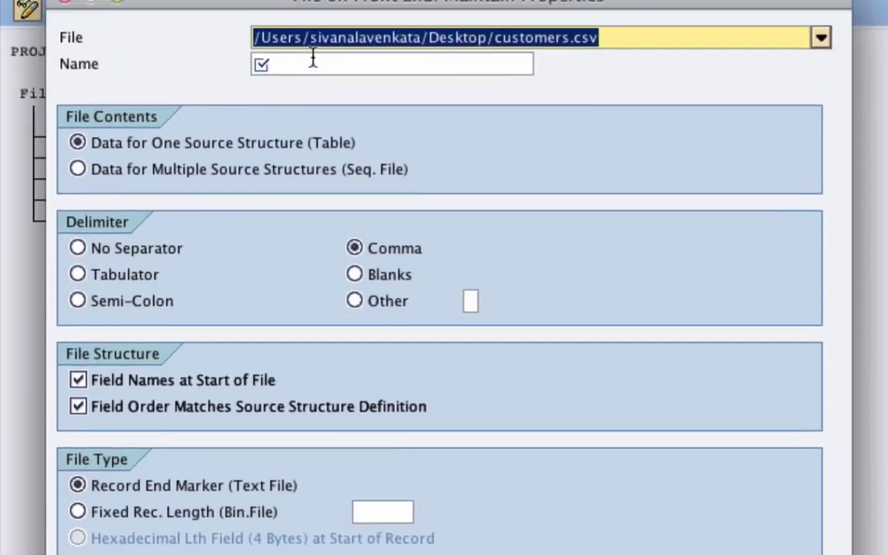
pyautogui.click(313, 63)
pyautogui.write('c')
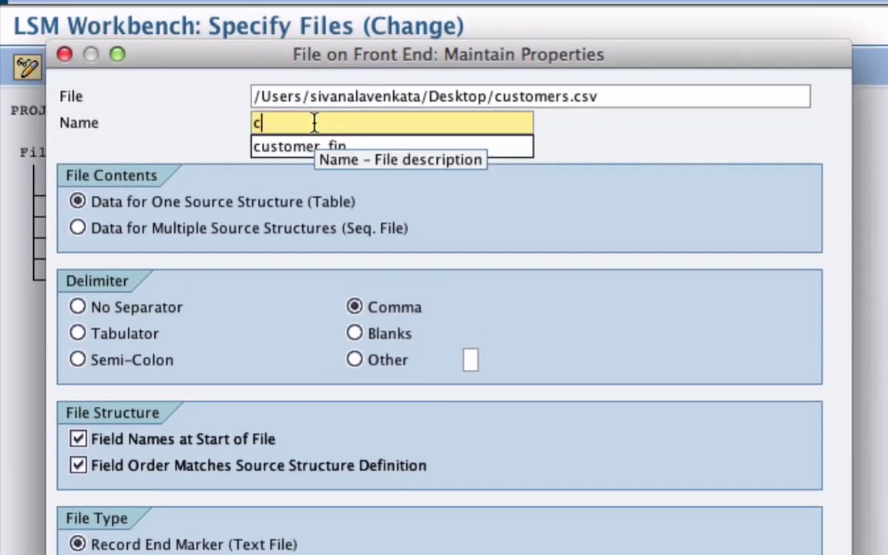
pyautogui.click(318, 147)
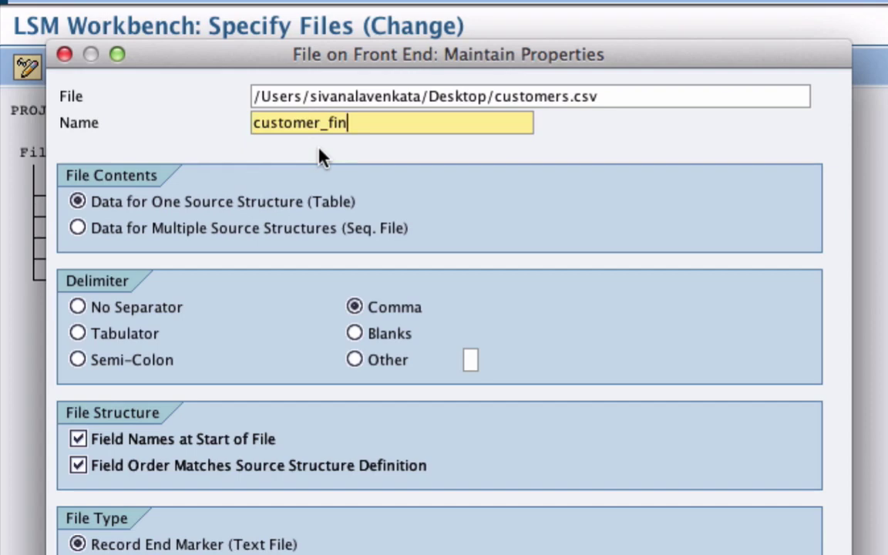
pyautogui.write('_2')
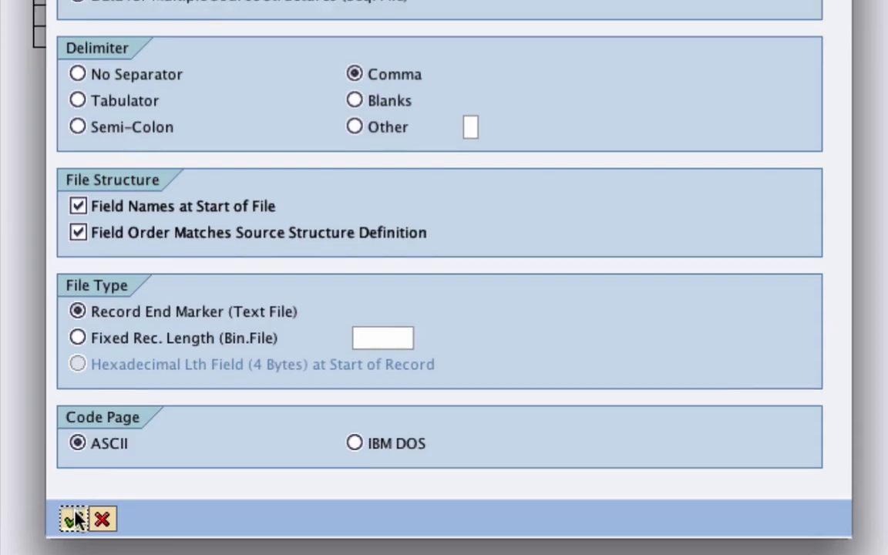
pyautogui.click(73, 503)
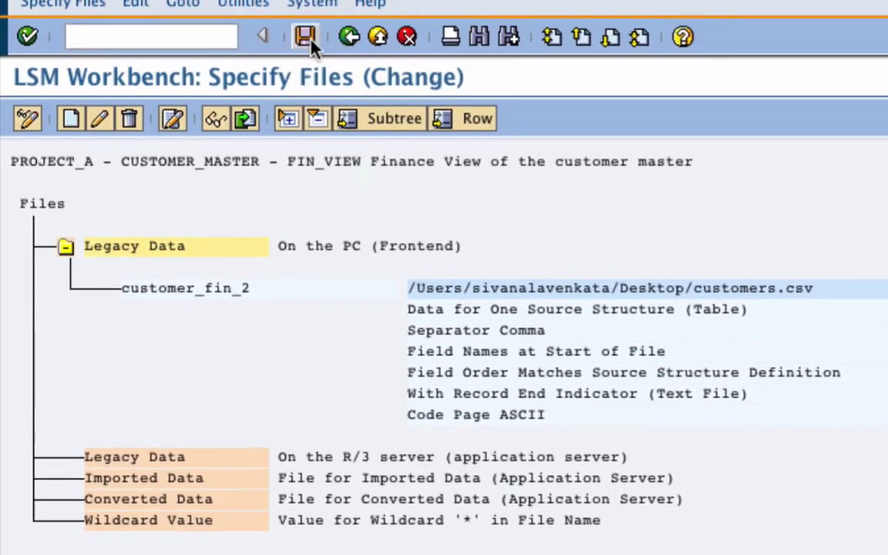
# Save the file definitions and save CUST_FIN's assignment to customer_fin_2 (customers.csv).
pyautogui.click(307, 38)
pyautogui.click(348, 36)
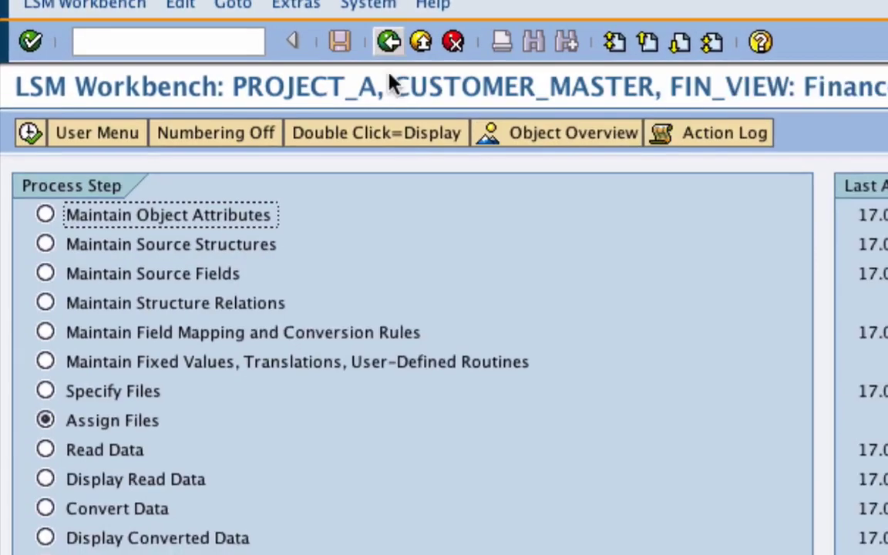
pyautogui.click(34, 150)
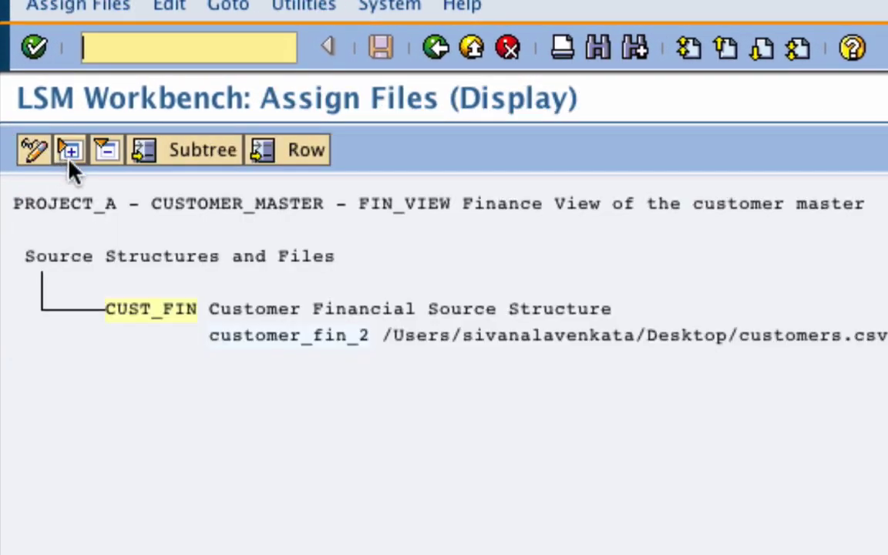
pyautogui.click(45, 158)
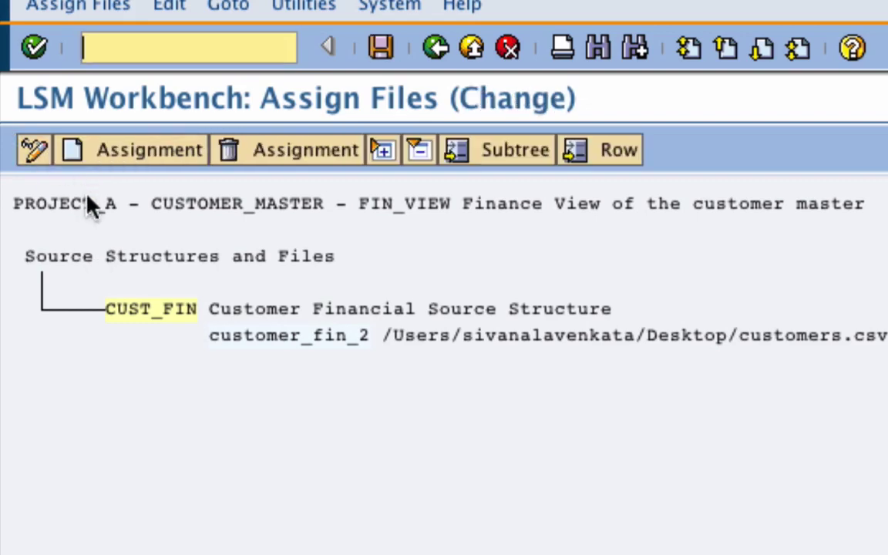
pyautogui.click(381, 48)
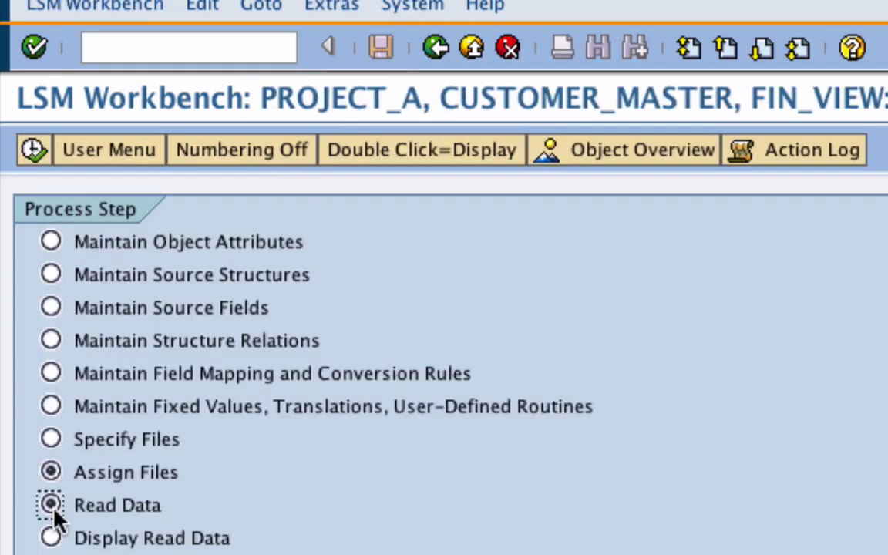
# Reread the source data from customers.csv.
pyautogui.click(34, 149)
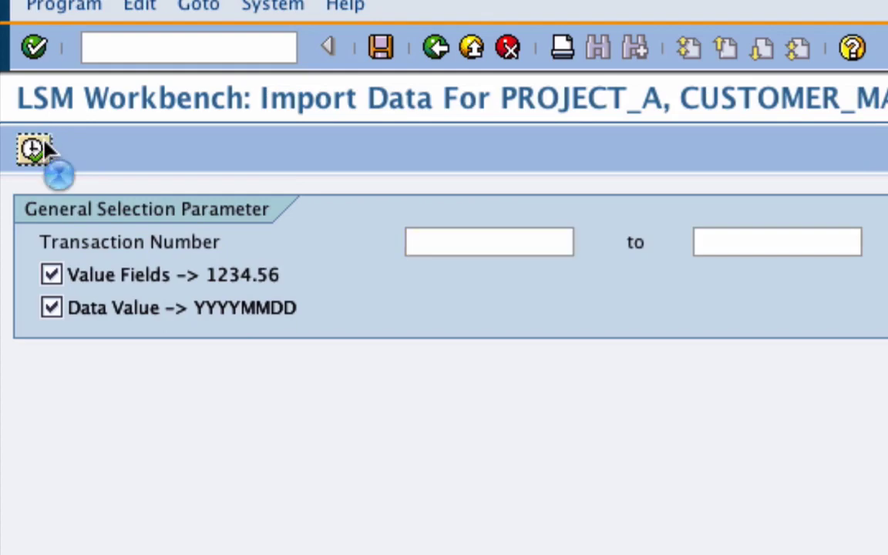
pyautogui.click(34, 148)
pyautogui.click(436, 48)
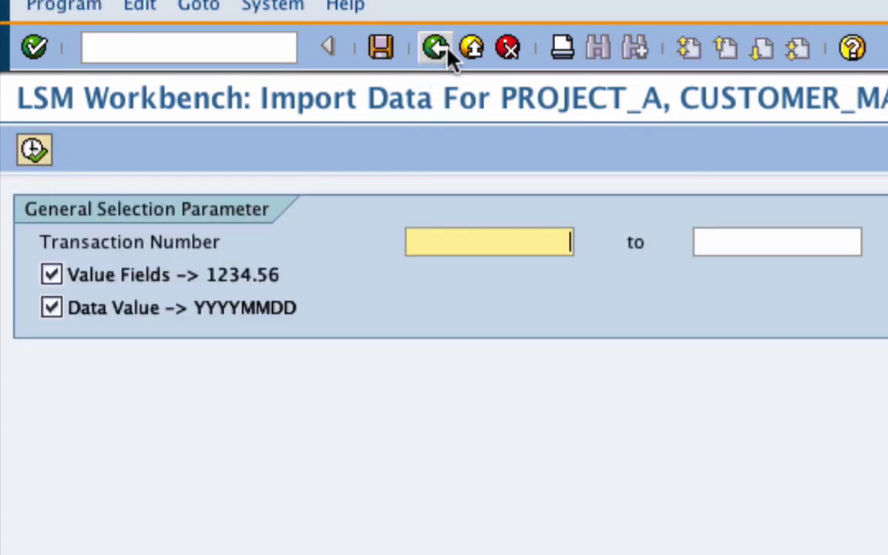
pyautogui.click(436, 48)
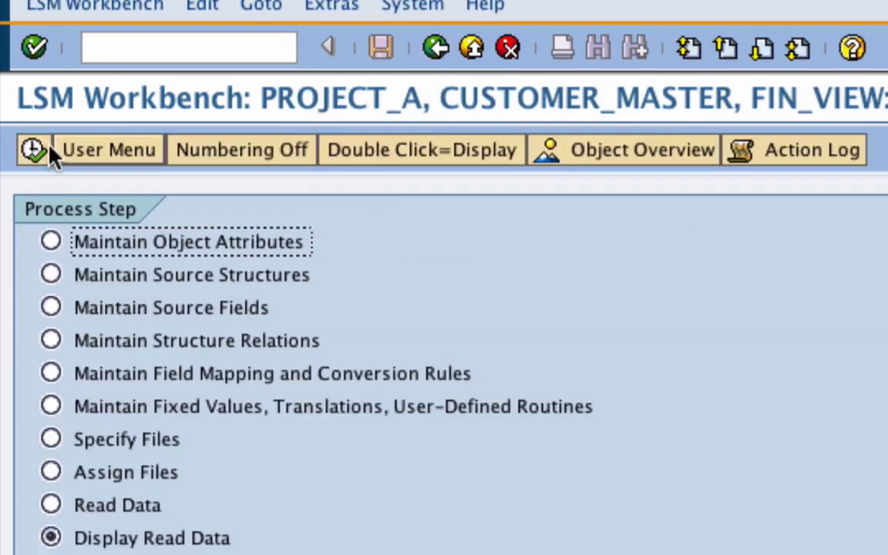
pyautogui.click(34, 149)
pyautogui.click(91, 413)
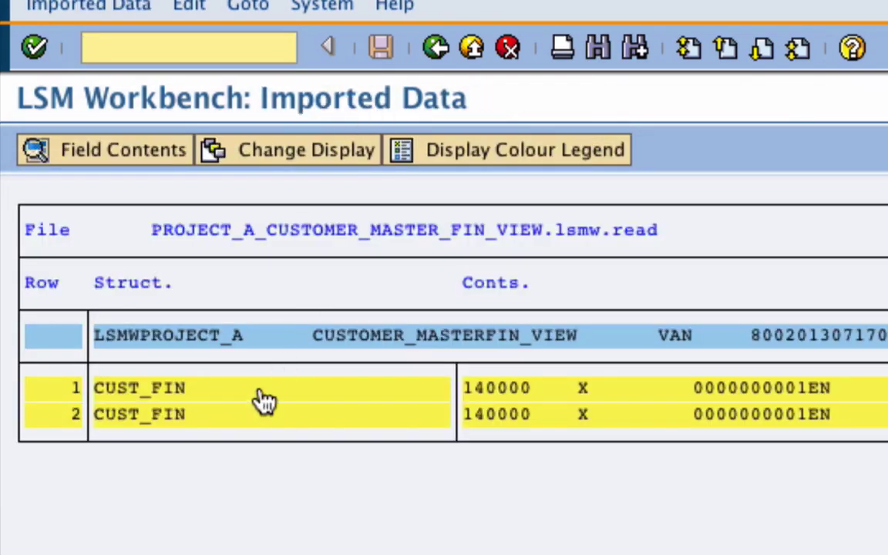
pyautogui.click(263, 392)
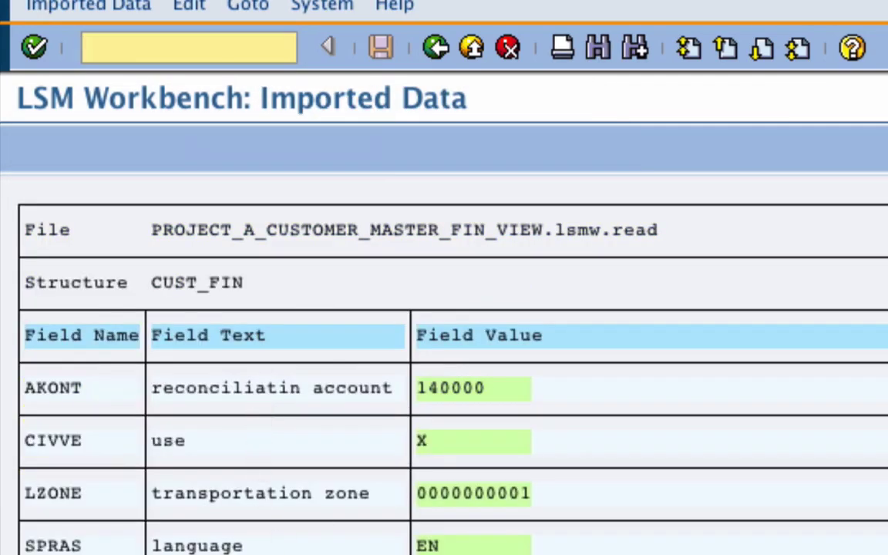
pyautogui.moveTo(427, 493); pyautogui.dragTo(521, 479)
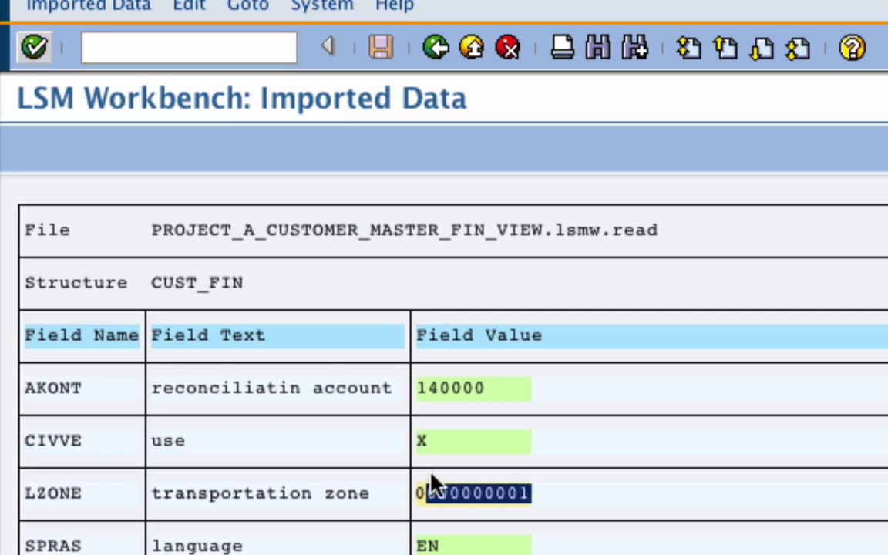
pyautogui.click(436, 48)
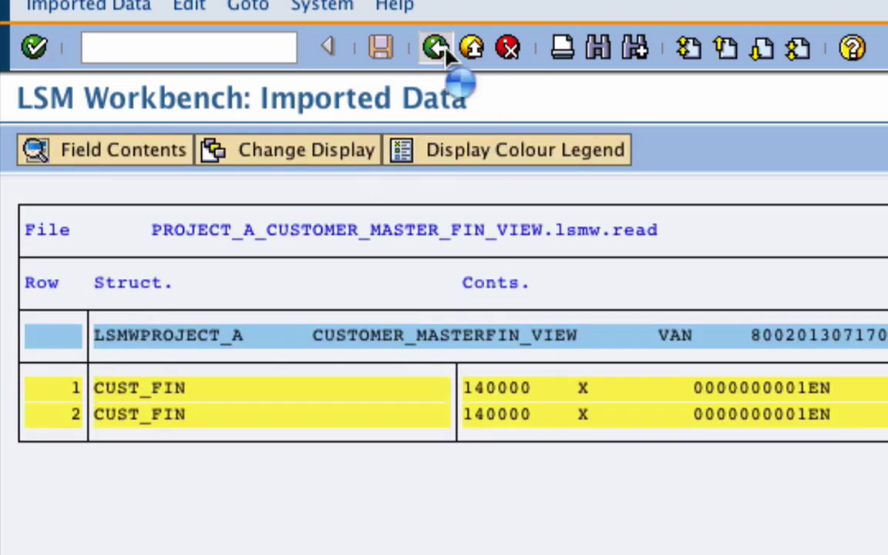
pyautogui.click(436, 48)
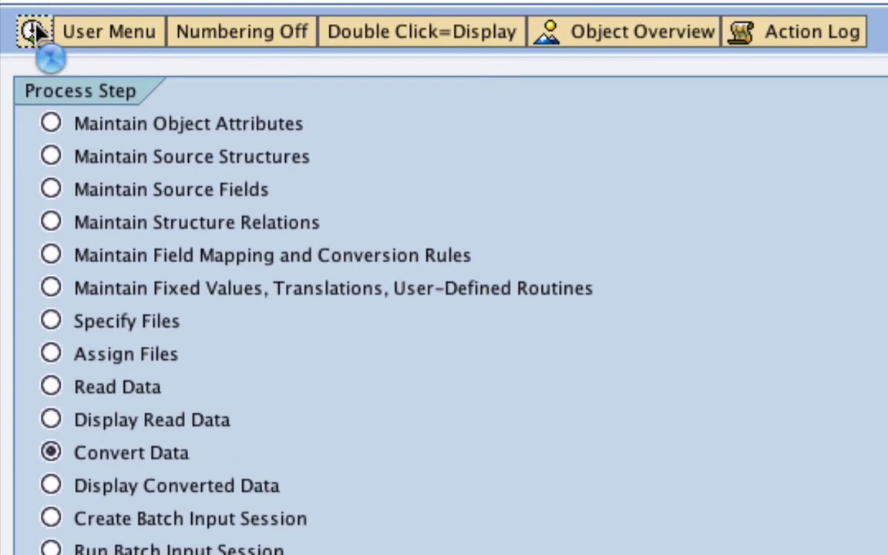
pyautogui.click(34, 115)
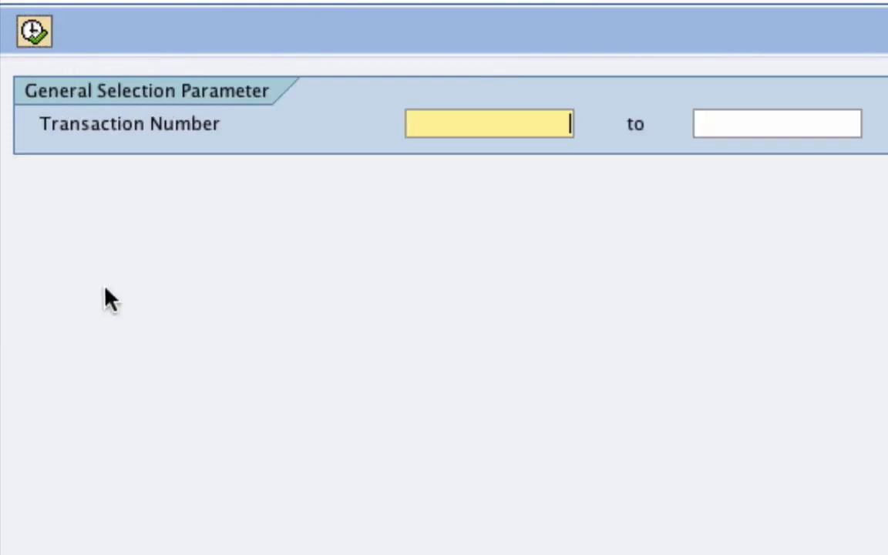
# Convert the data and check the first converted FD01 record for company code 1000.
pyautogui.click(34, 30)
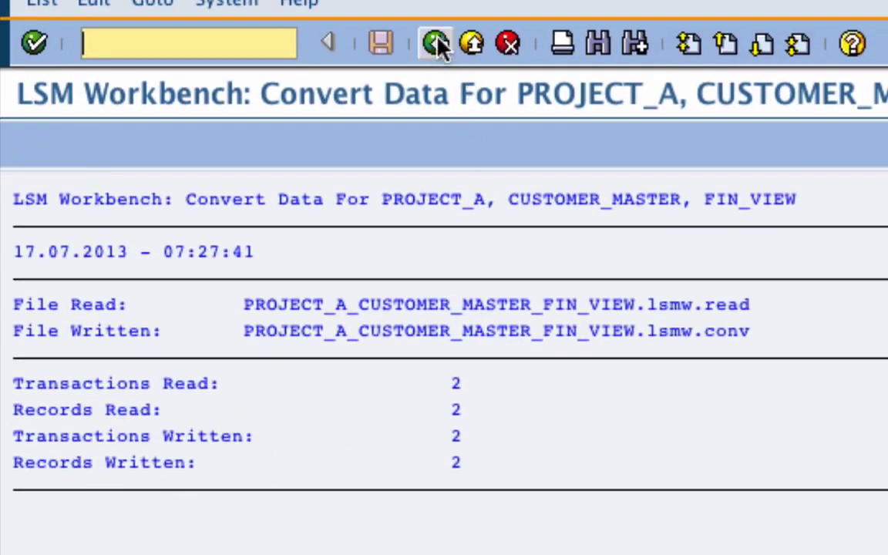
pyautogui.click(437, 40)
pyautogui.click(437, 42)
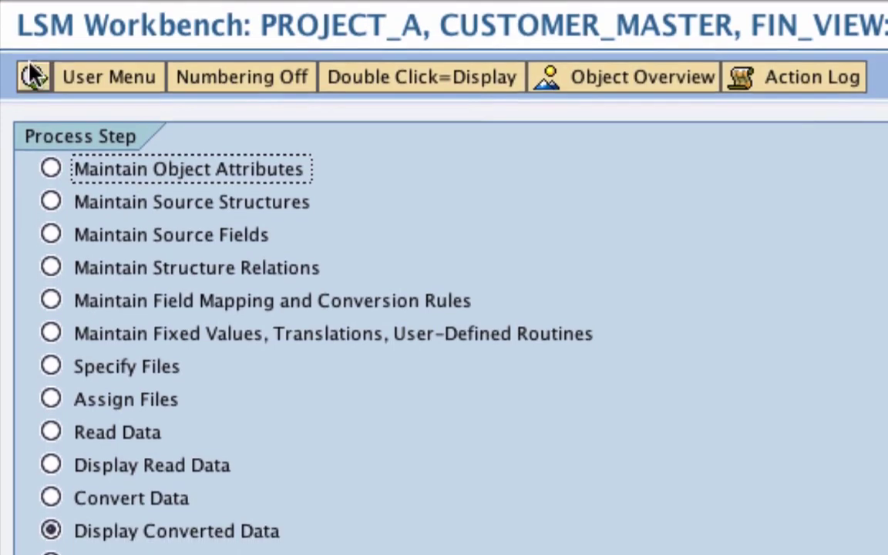
pyautogui.click(34, 99)
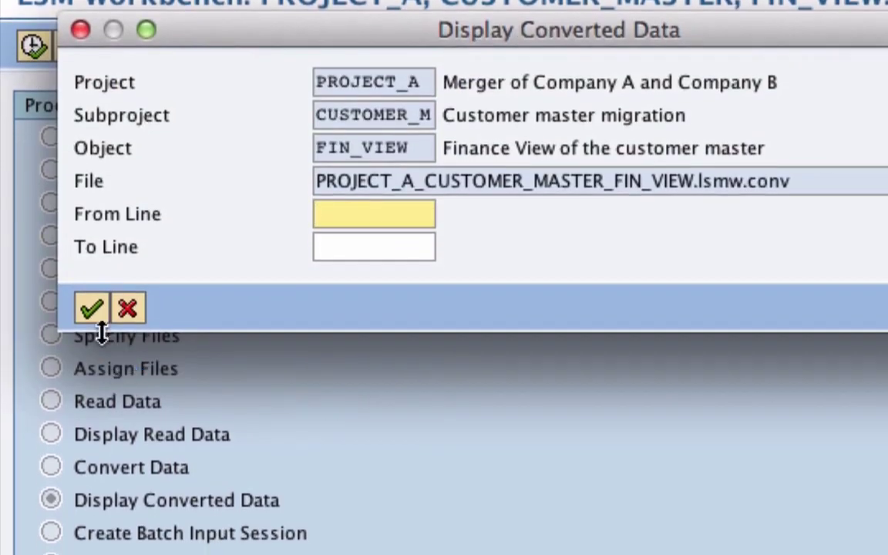
pyautogui.click(91, 310)
pyautogui.doubleClick(604, 234)
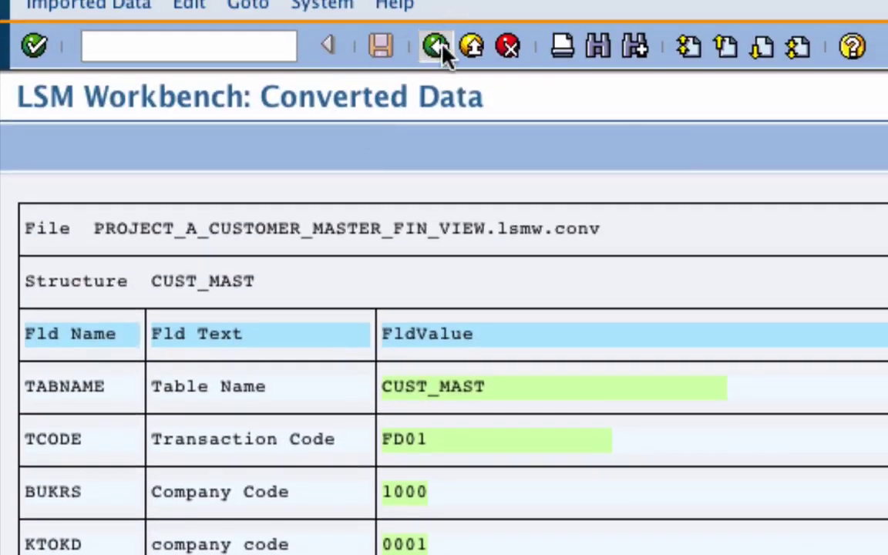
pyautogui.click(436, 46)
pyautogui.click(436, 47)
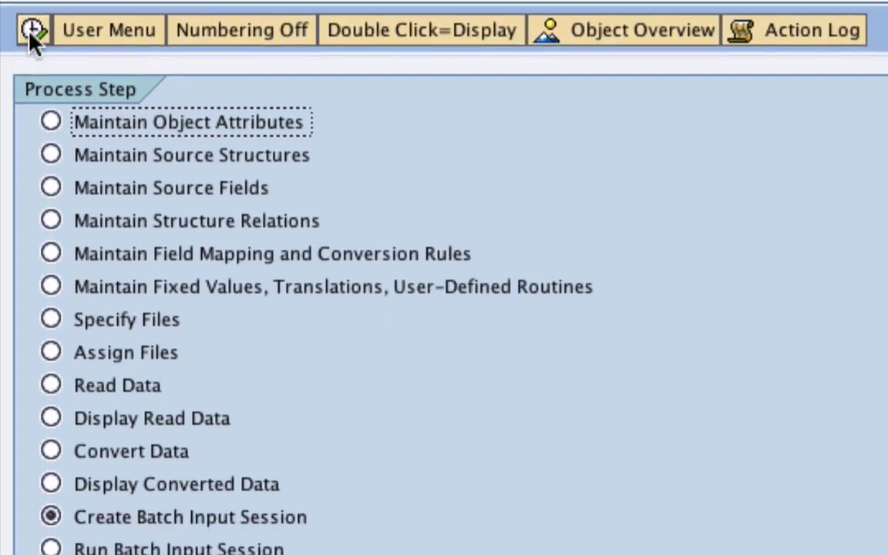
# Create the batch input session with 2 transactions and acknowledge the message.
pyautogui.click(34, 85)
pyautogui.click(34, 31)
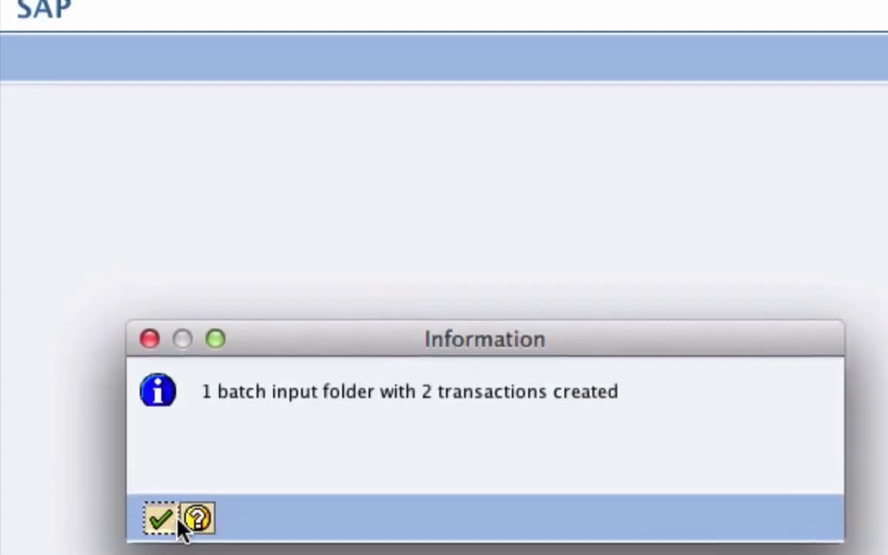
pyautogui.click(161, 492)
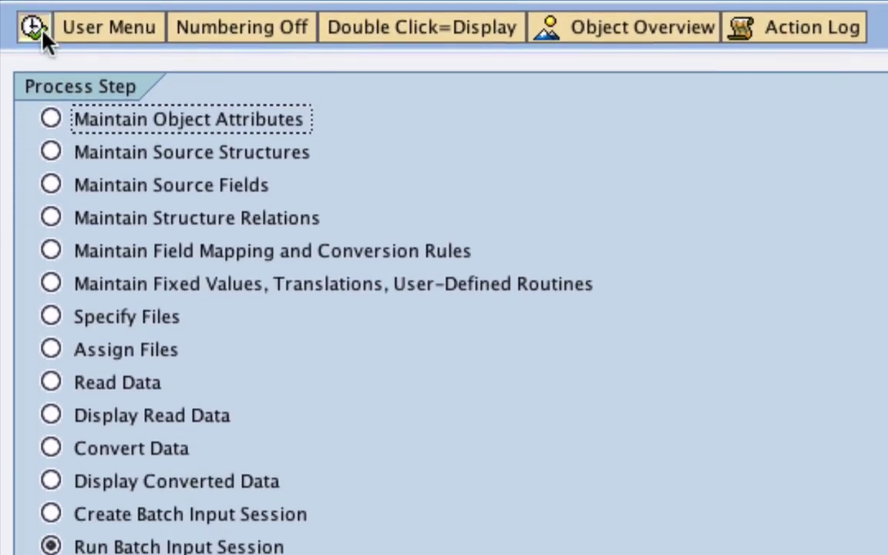
# Process the new FIN_VIEW batch input session in background mode.
pyautogui.click(34, 121)
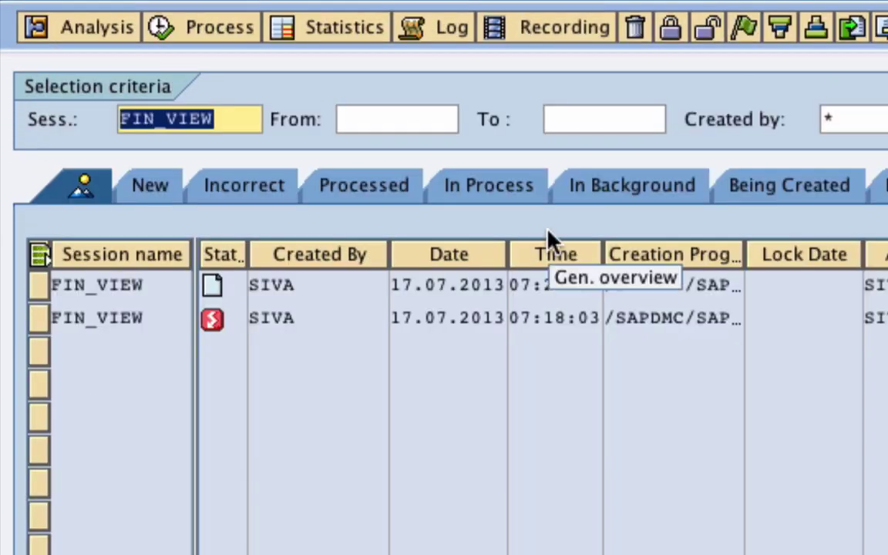
pyautogui.click(38, 286)
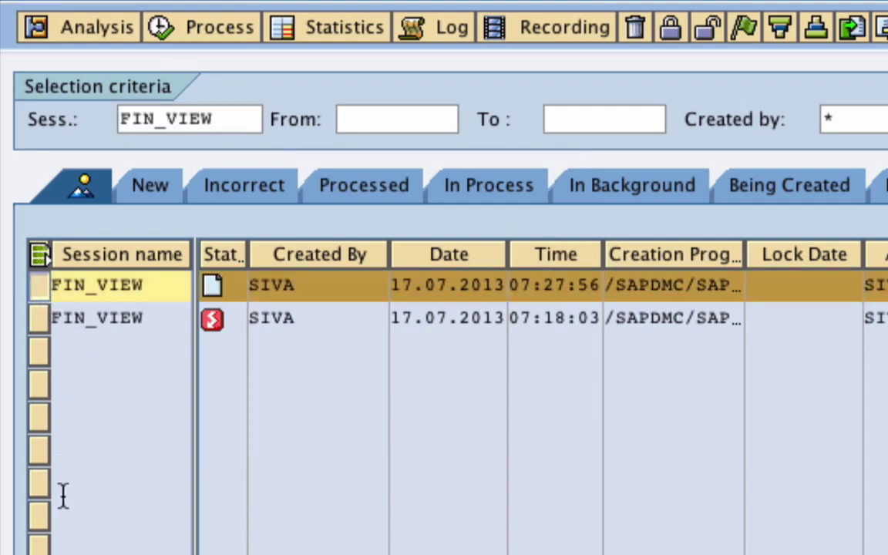
pyautogui.click(216, 29)
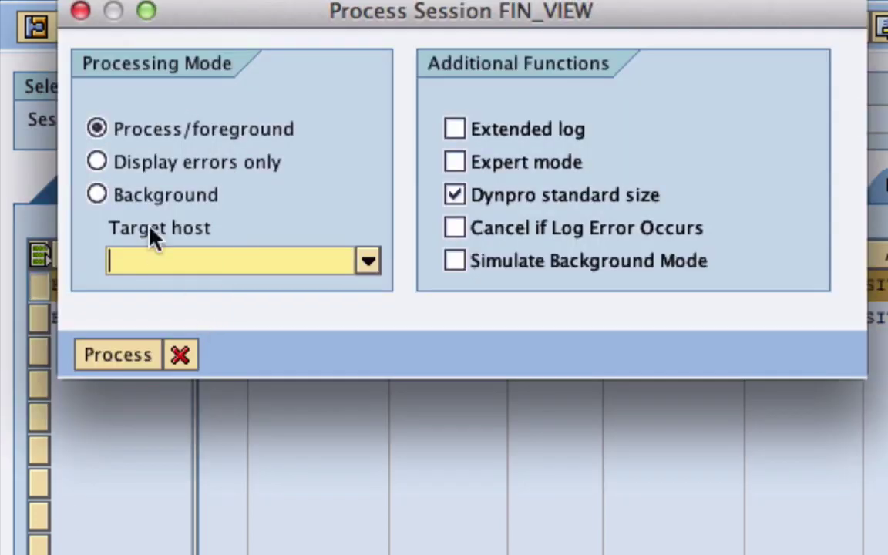
pyautogui.click(96, 196)
pyautogui.click(116, 356)
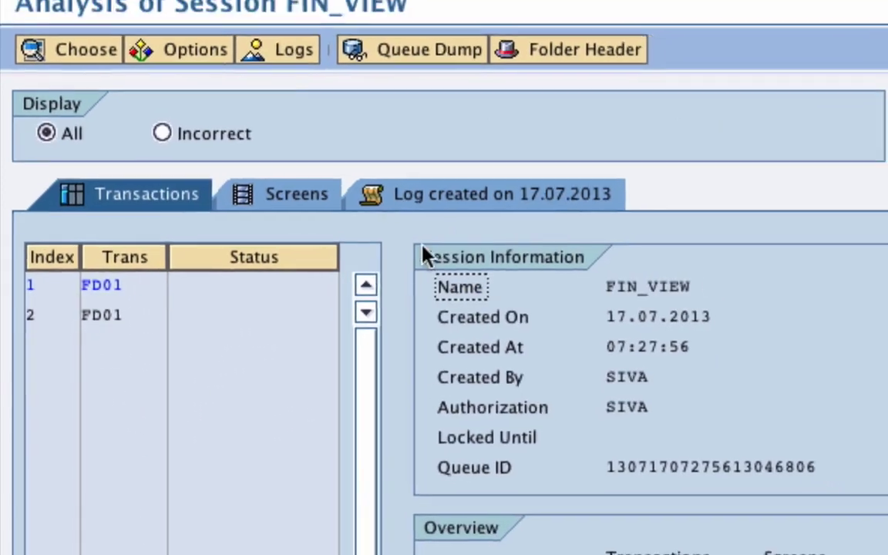
# Review the refreshed session log for the success messages and the two created customer numbers.
pyautogui.click(498, 195)
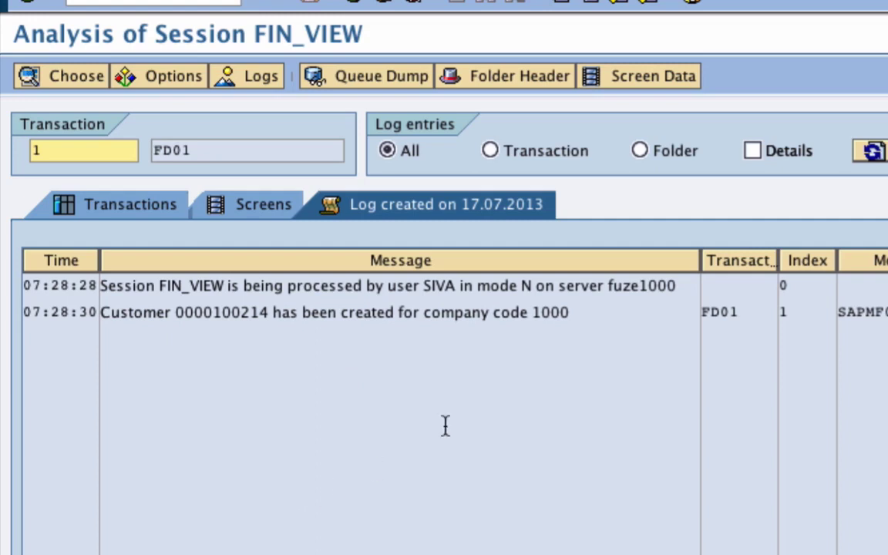
pyautogui.moveTo(596, 319); pyautogui.dragTo(101, 319)
pyautogui.click(871, 151)
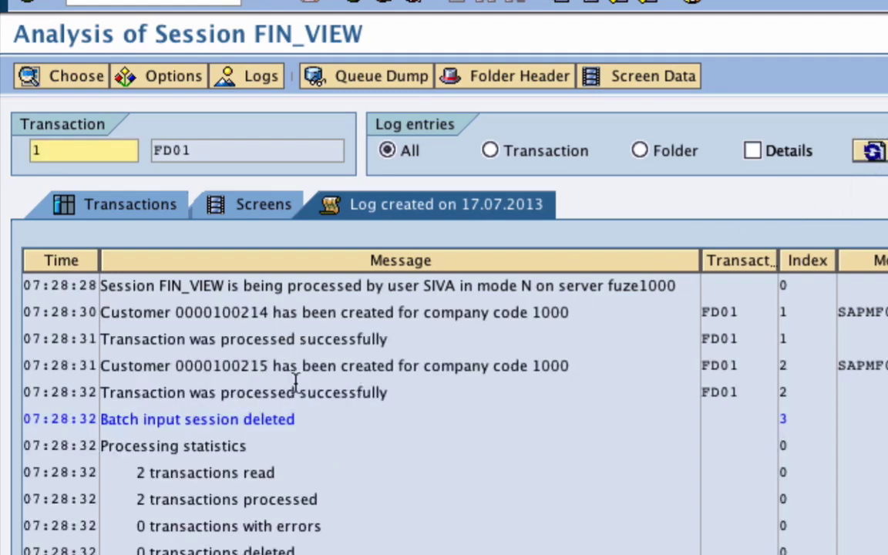
pyautogui.click(444, 393)
pyautogui.moveTo(444, 393); pyautogui.dragTo(182, 368)
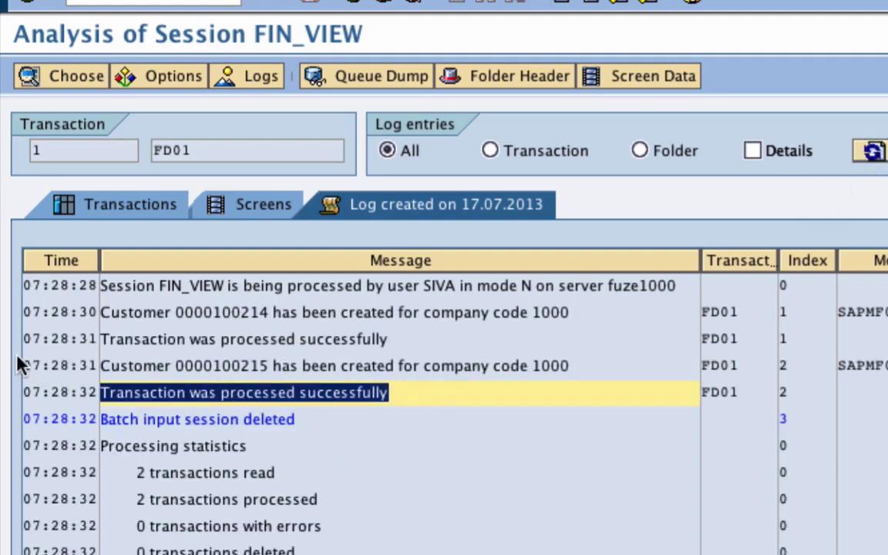
pyautogui.moveTo(176, 312); pyautogui.dragTo(270, 303)
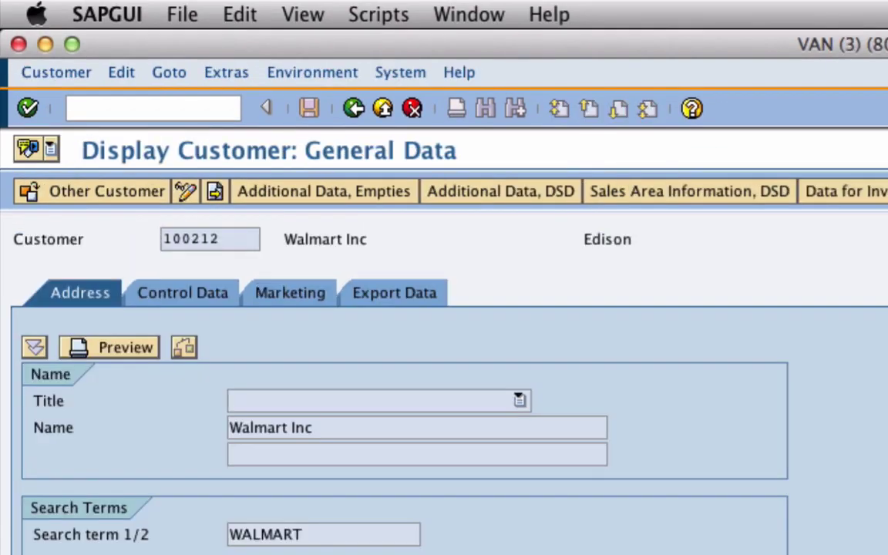
# Switch the display to the second new customer and check its Bestbuy In name and postal code.
pyautogui.click(354, 109)
pyautogui.write('1')
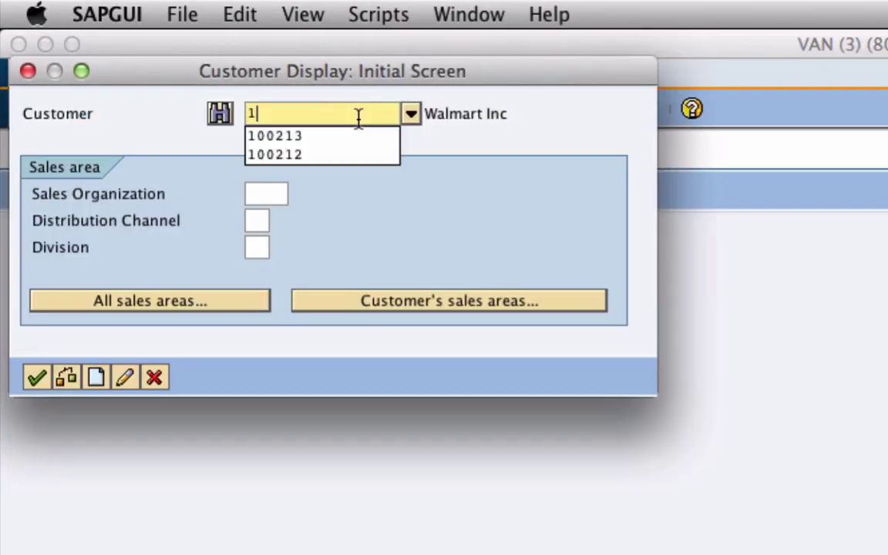
pyautogui.write('00215')
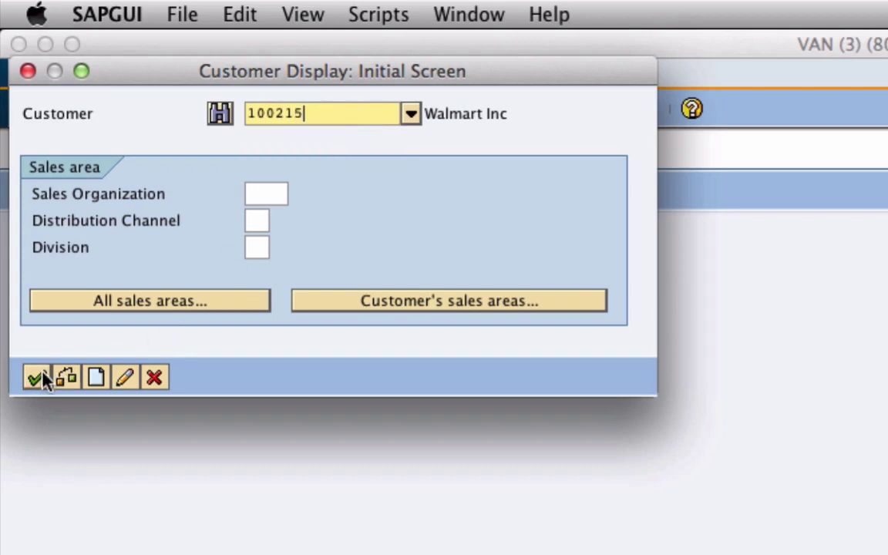
pyautogui.click(37, 377)
pyautogui.click(375, 438)
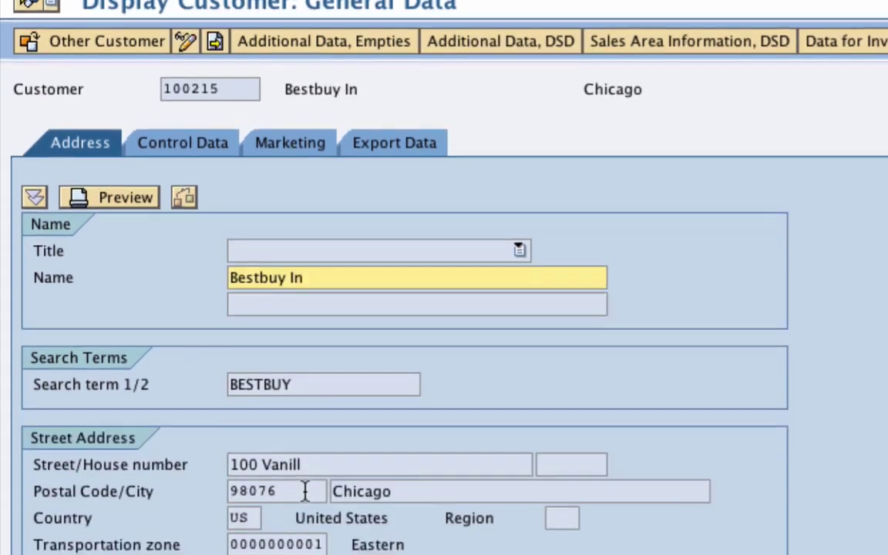
pyautogui.moveTo(264, 428); pyautogui.dragTo(158, 430)
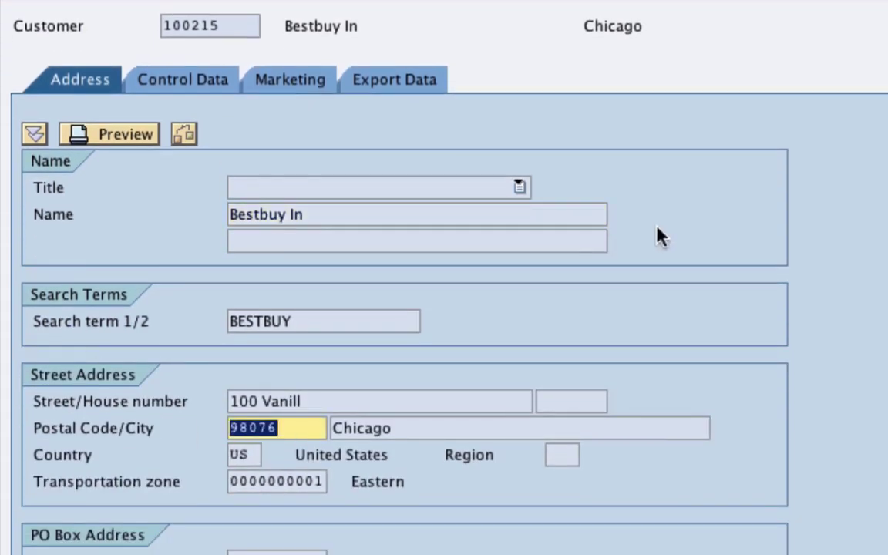